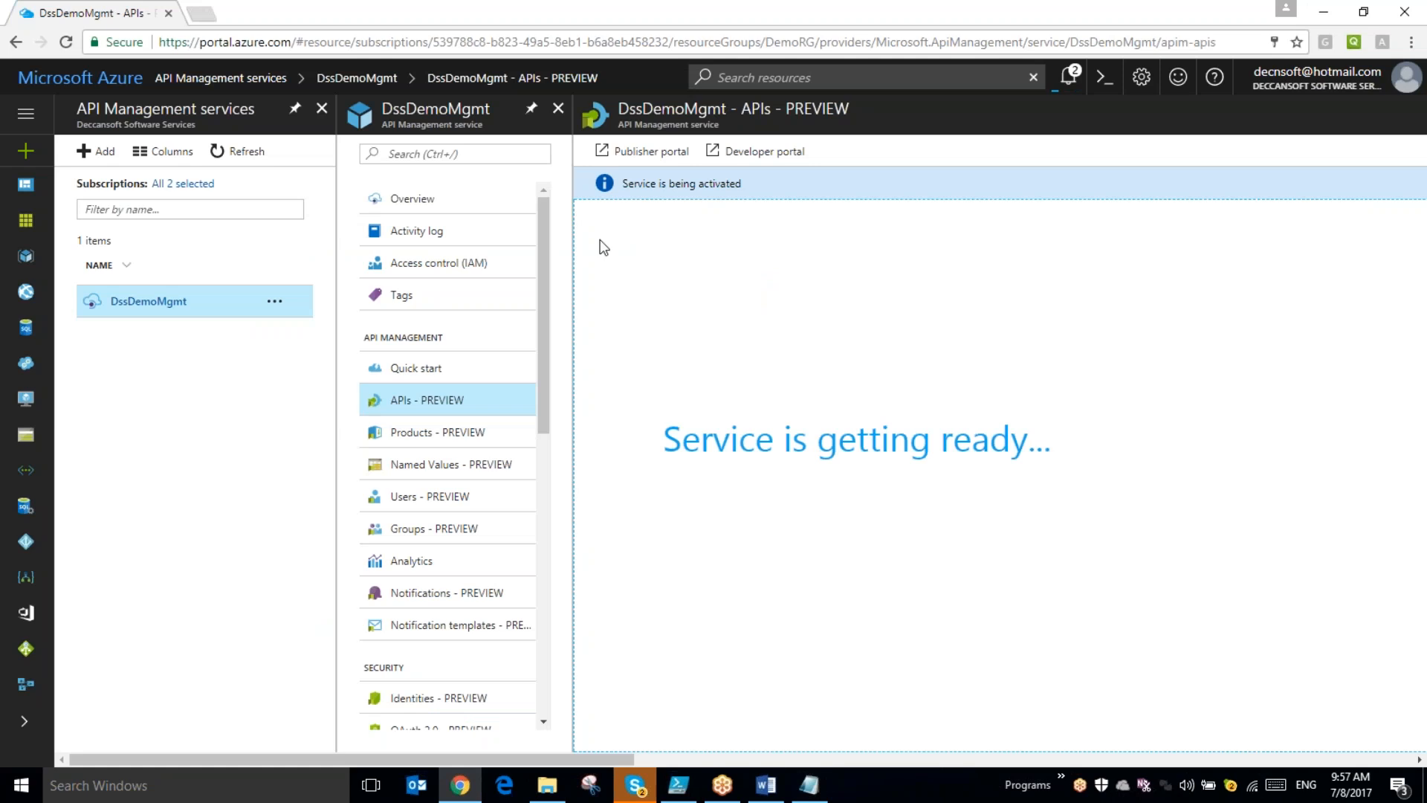
# - Switch to the Word document and review the note on the Developer, Standard and Premium tiers
pyautogui.click(637, 790)
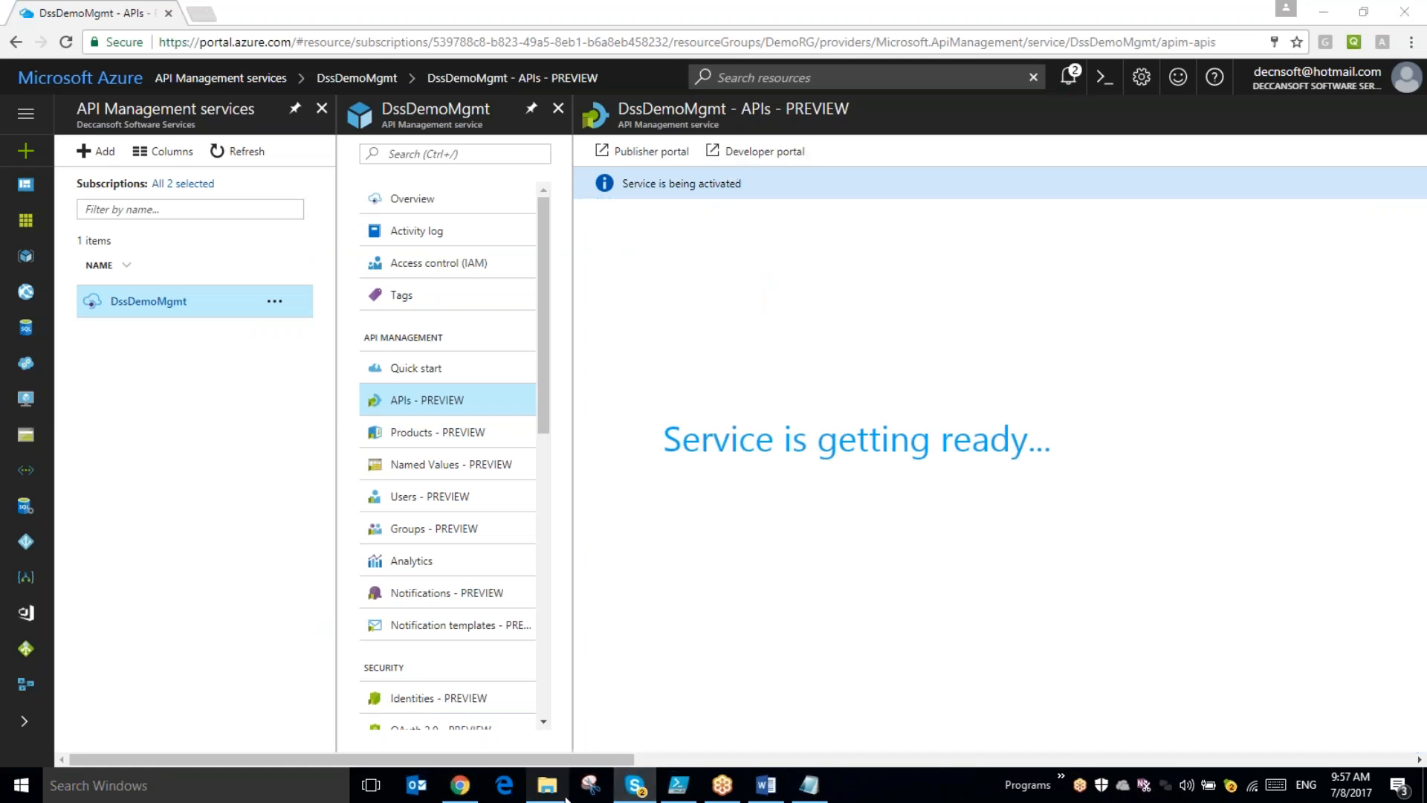
pyautogui.click(758, 790)
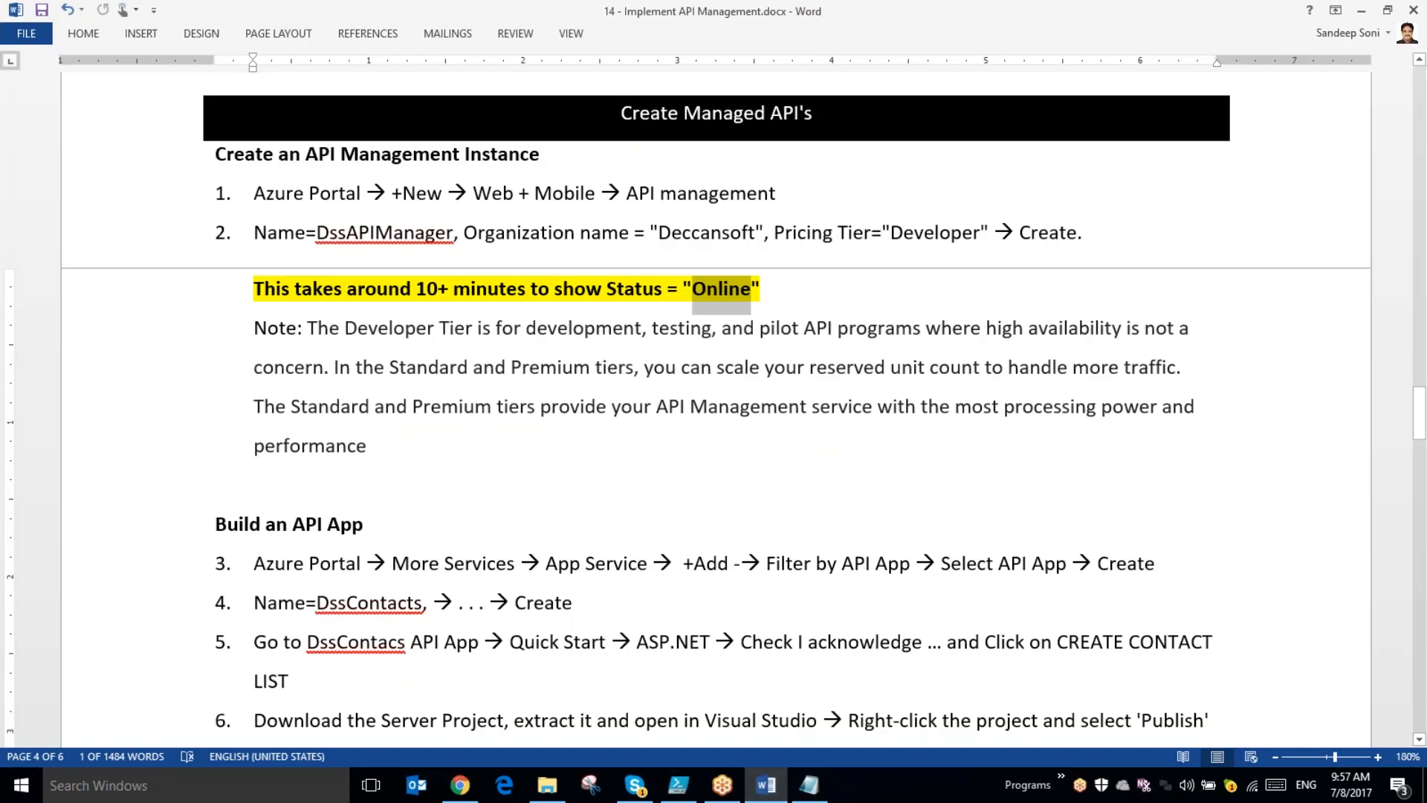
pyautogui.moveTo(307, 328); pyautogui.dragTo(1058, 364)
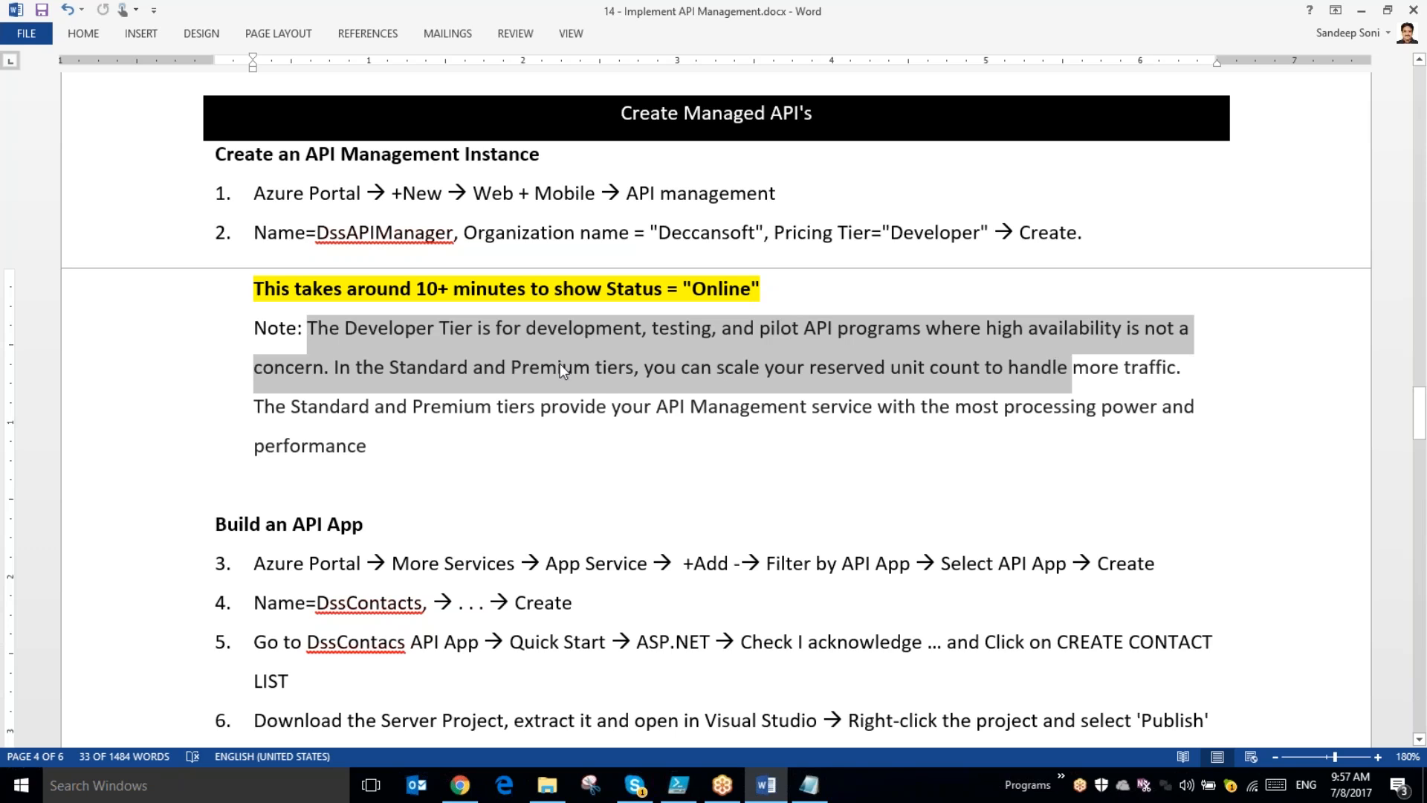
pyautogui.click(450, 373)
pyautogui.moveTo(346, 328); pyautogui.dragTo(639, 333)
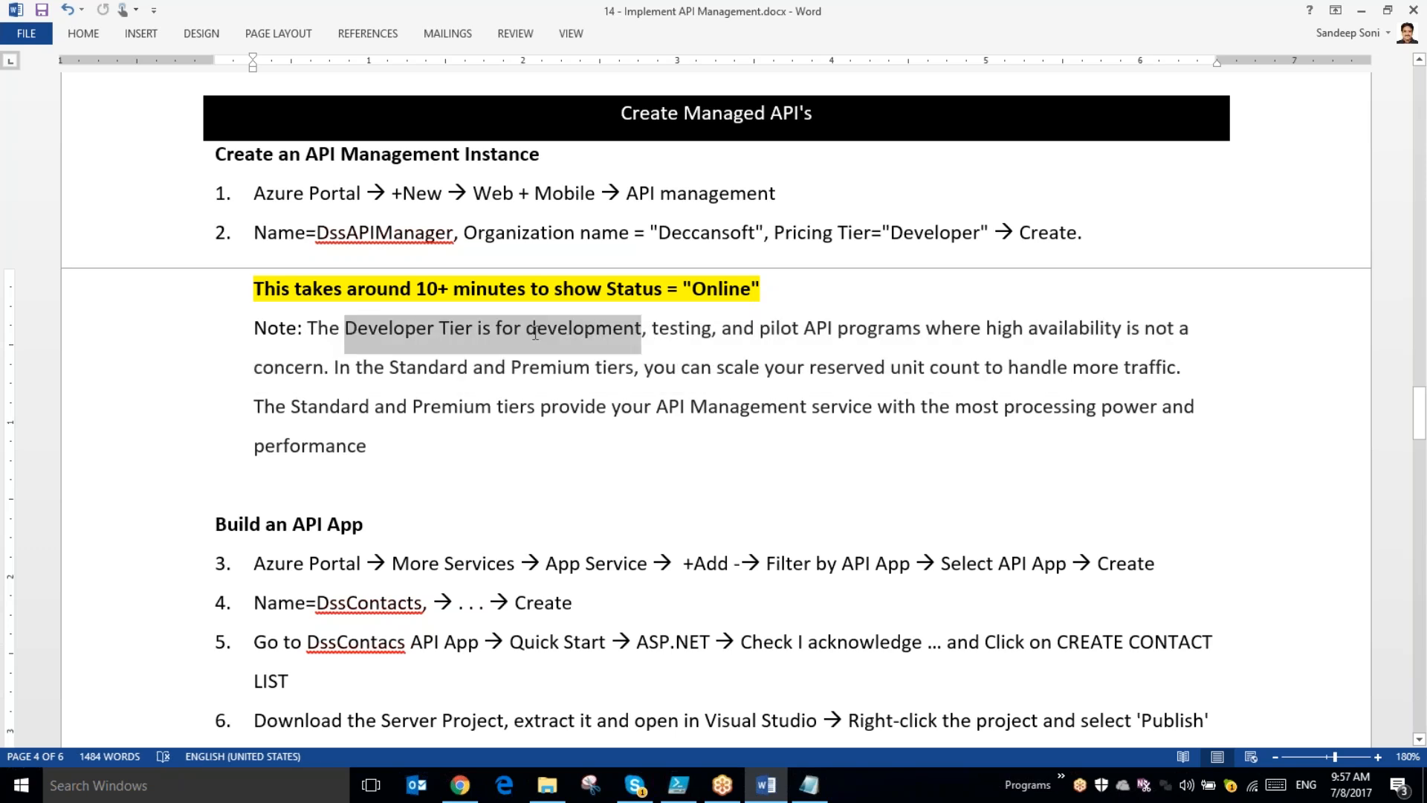
pyautogui.moveTo(356, 367); pyautogui.dragTo(595, 377)
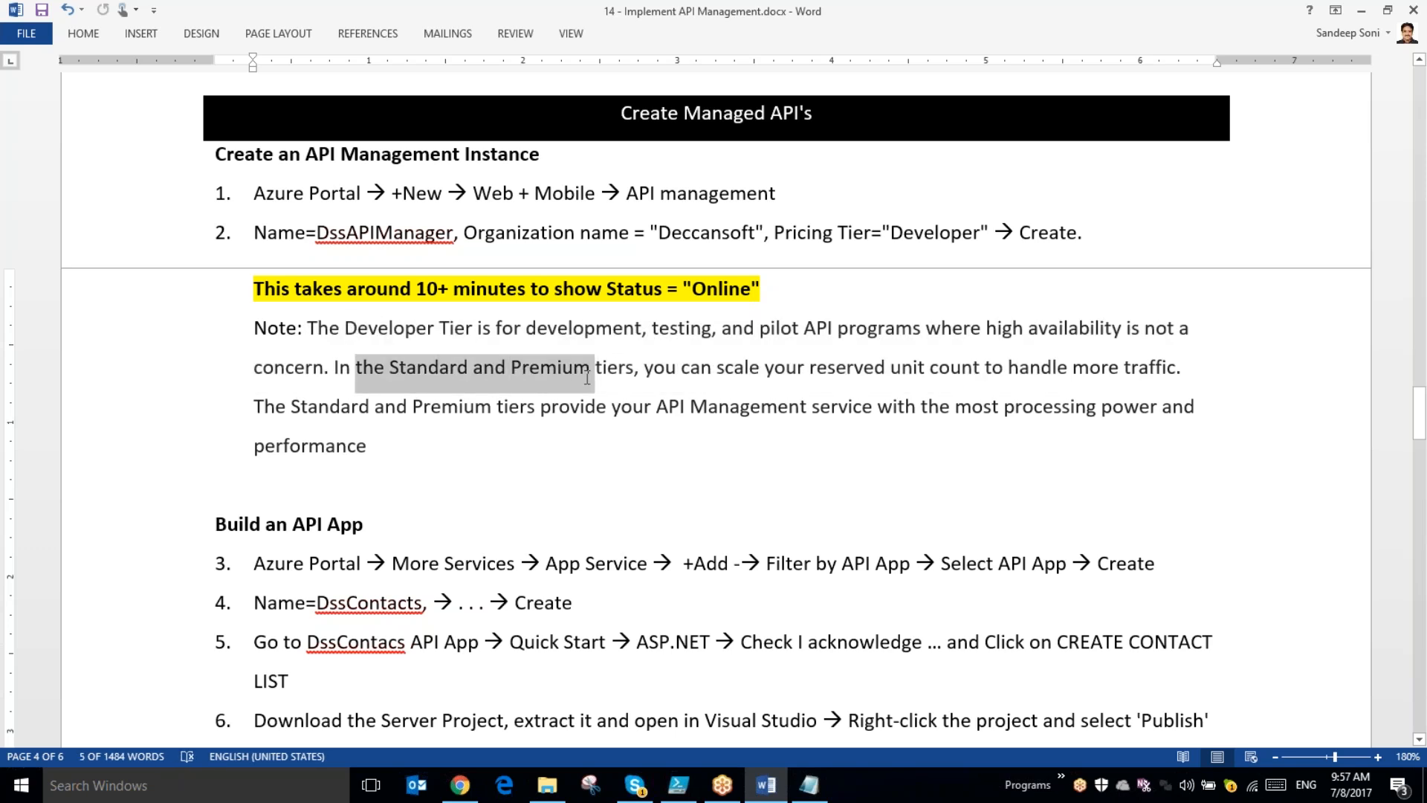
pyautogui.moveTo(813, 376); pyautogui.dragTo(939, 374)
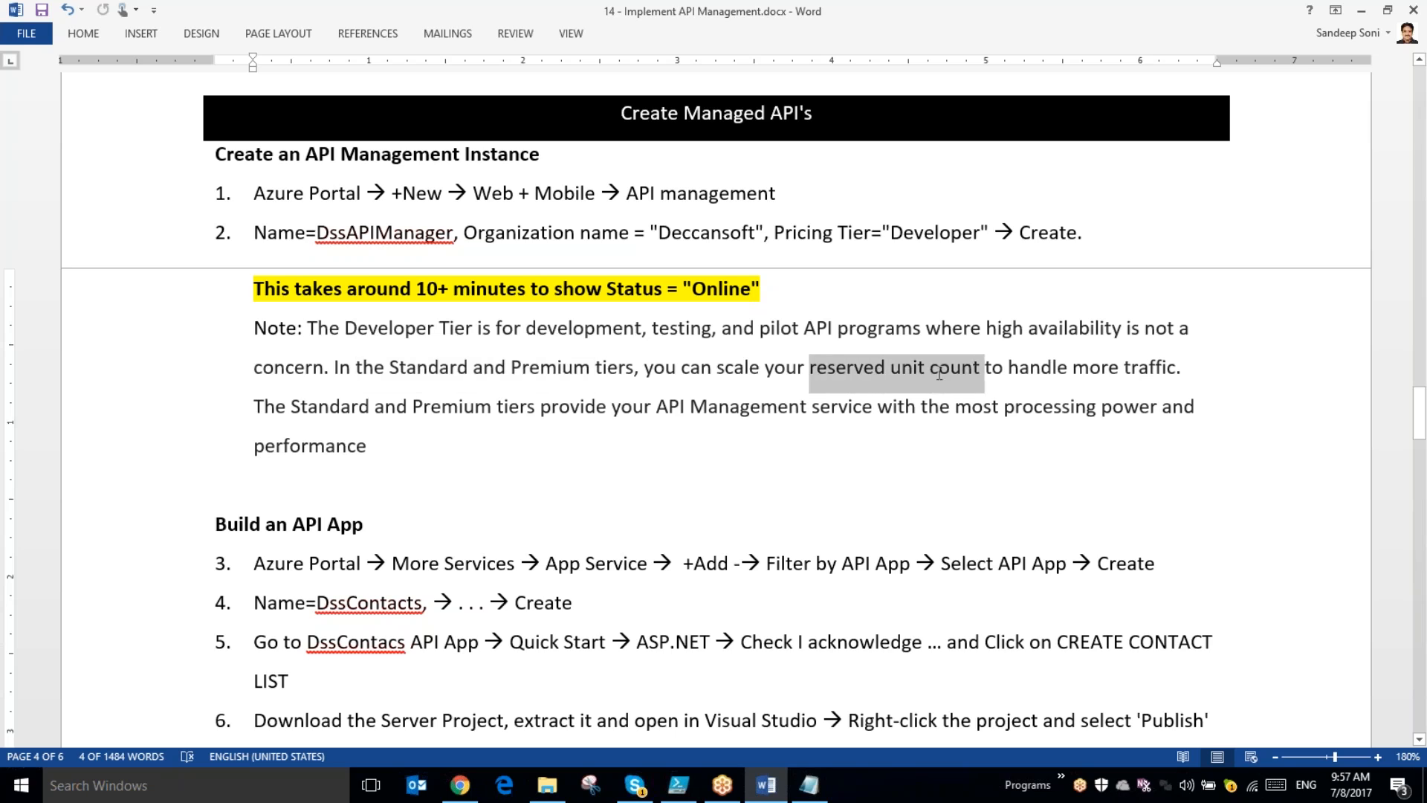
pyautogui.moveTo(450, 446); pyautogui.dragTo(241, 343)
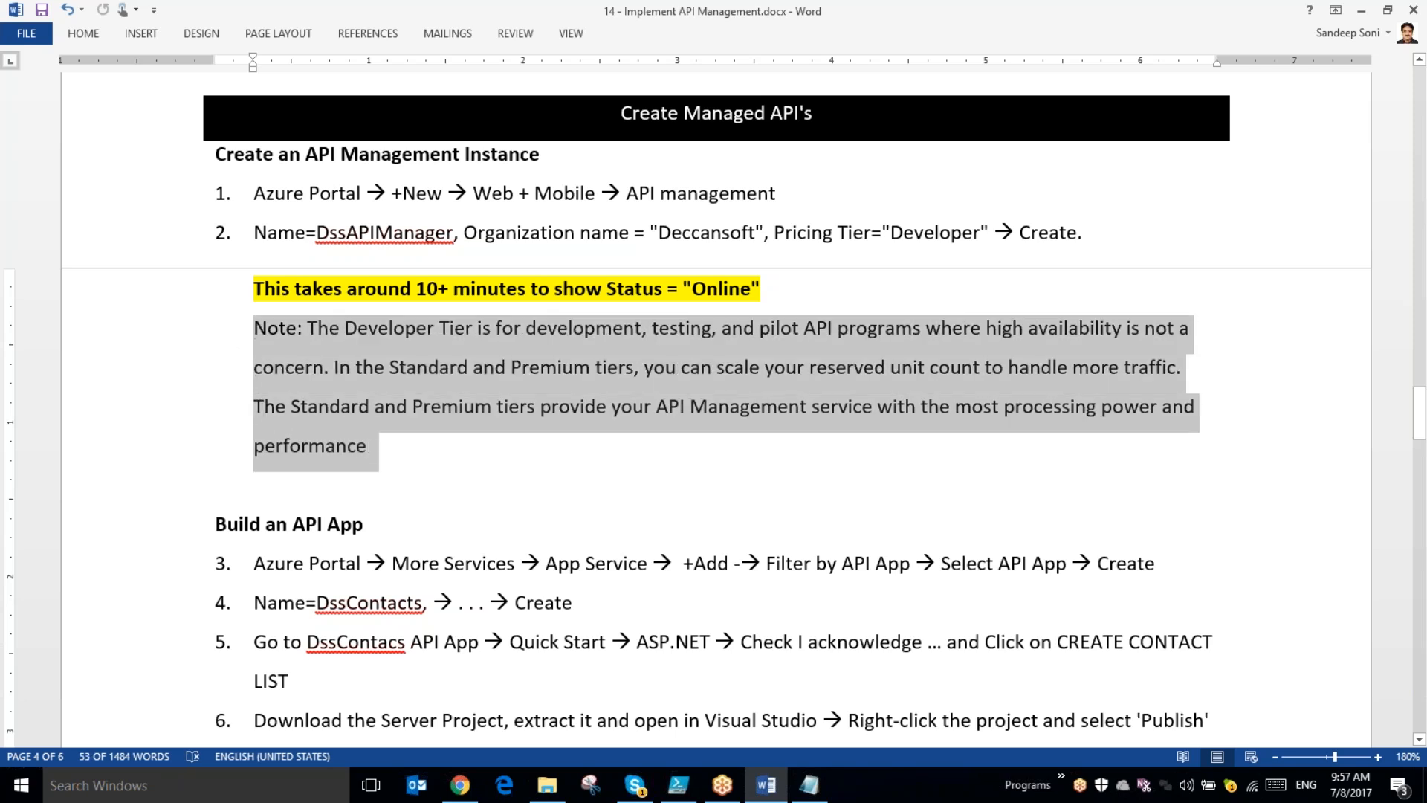
# - Add a period after "performance" to end the pricing tier note and go to the Build an API App instructions
pyautogui.click(390, 463)
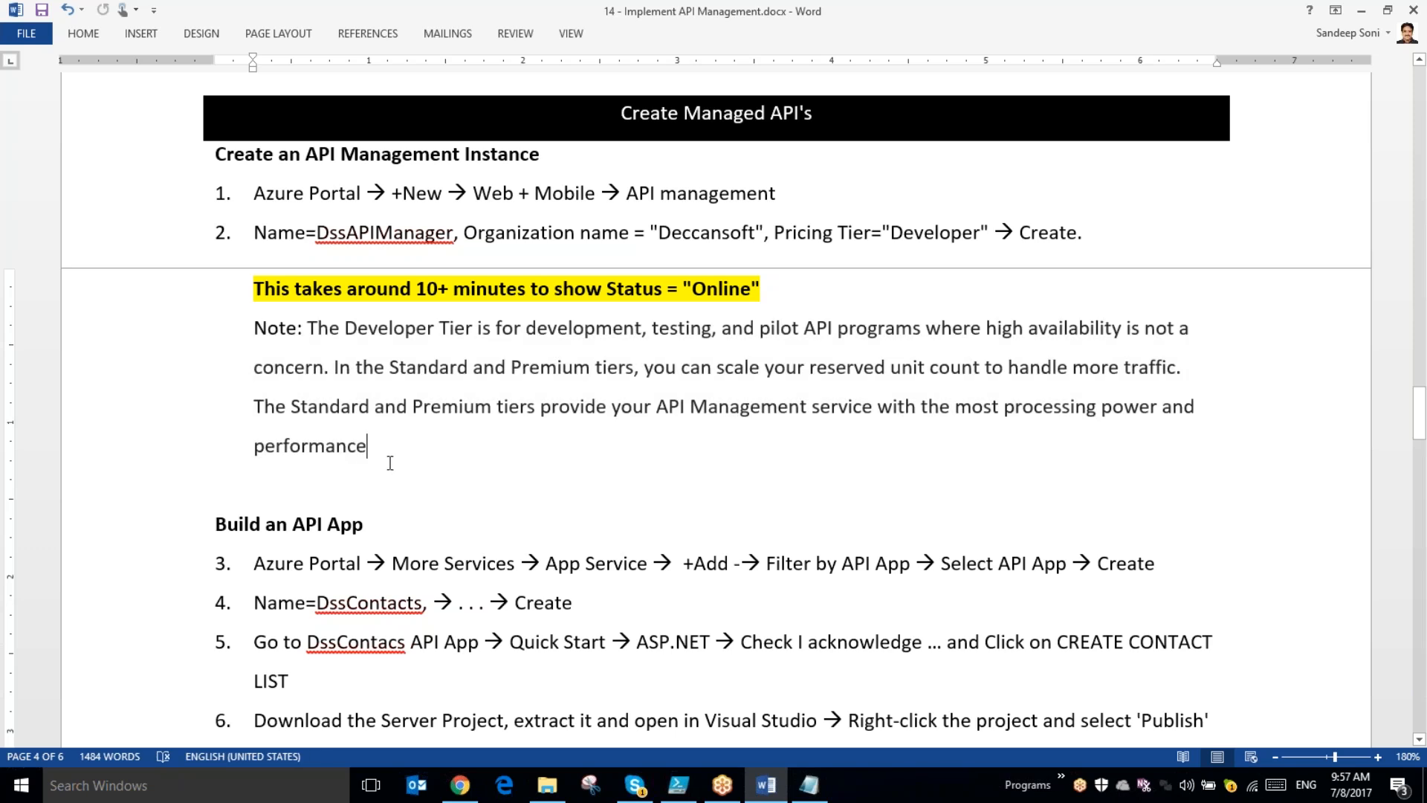
pyautogui.write('.')
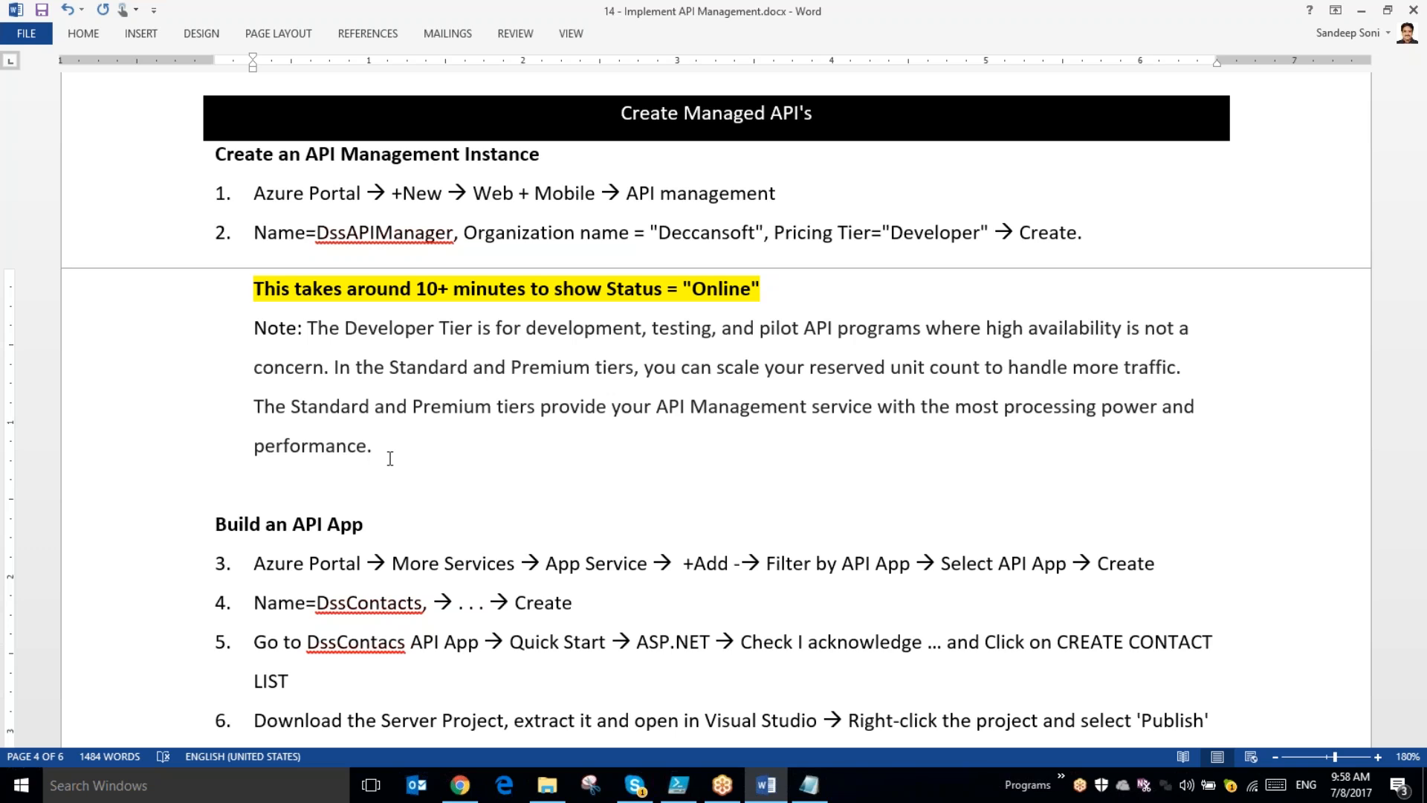
pyautogui.moveTo(371, 446); pyautogui.dragTo(259, 366)
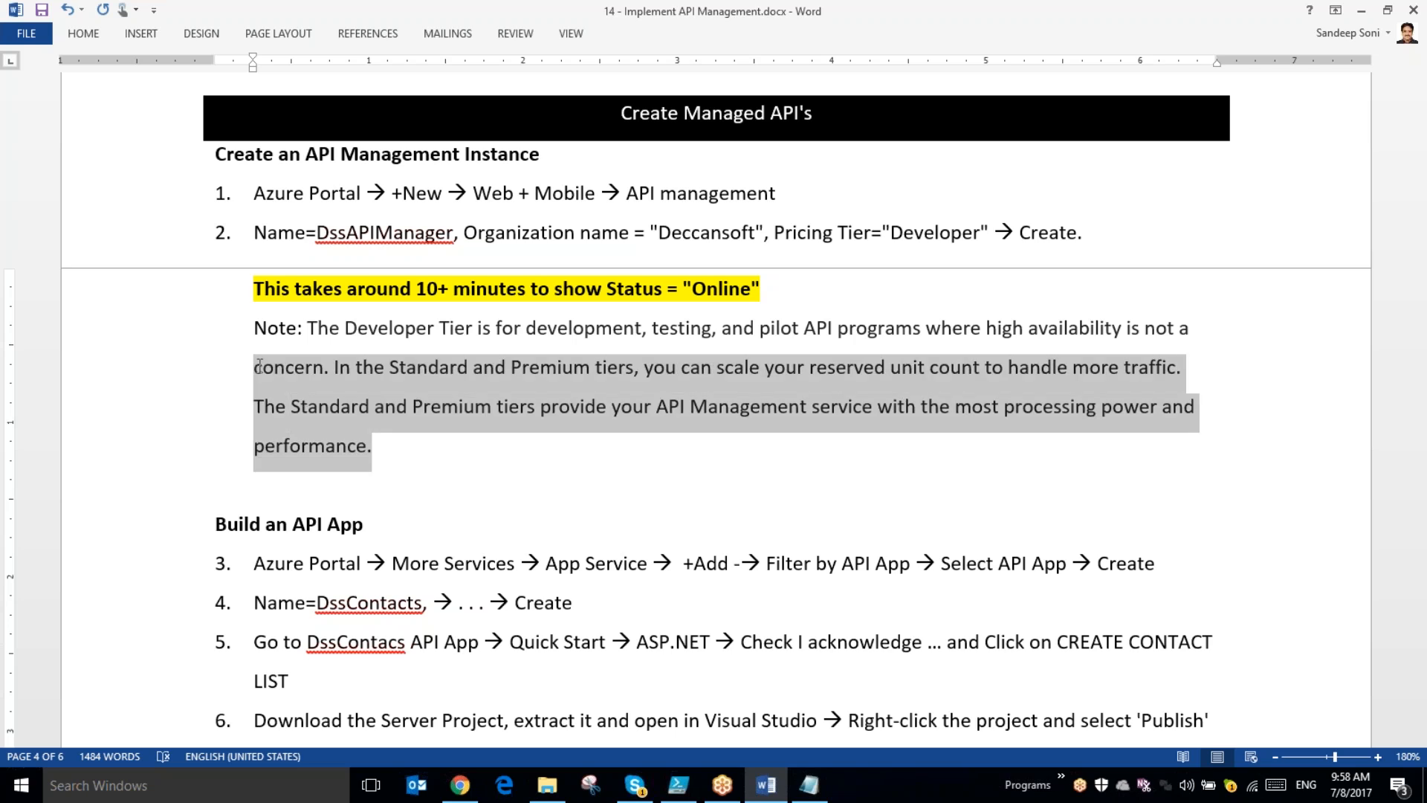
pyautogui.scroll(-3, 297, 565)
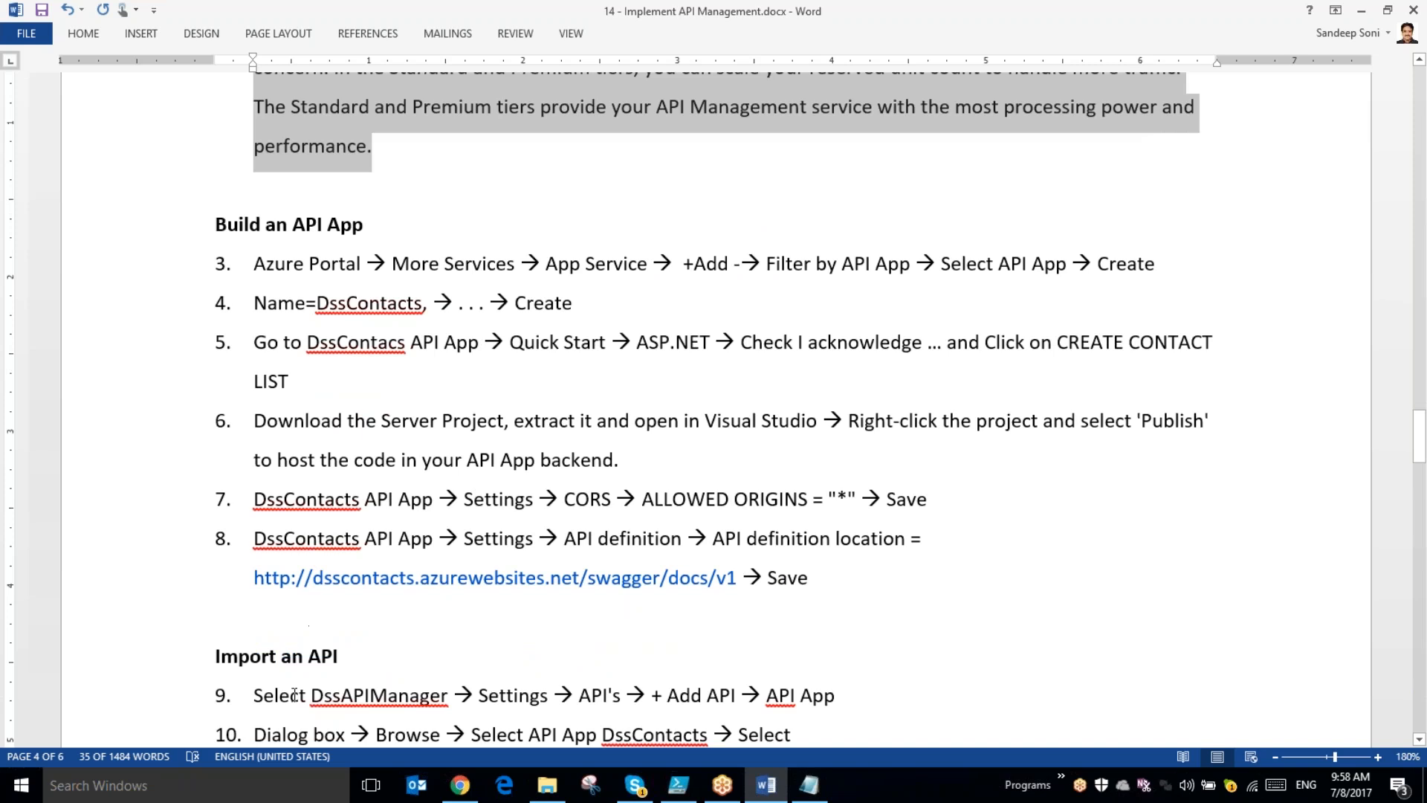
# - Switch to the Azure portal in Chrome and start adding a new app from App Services
pyautogui.click(460, 785)
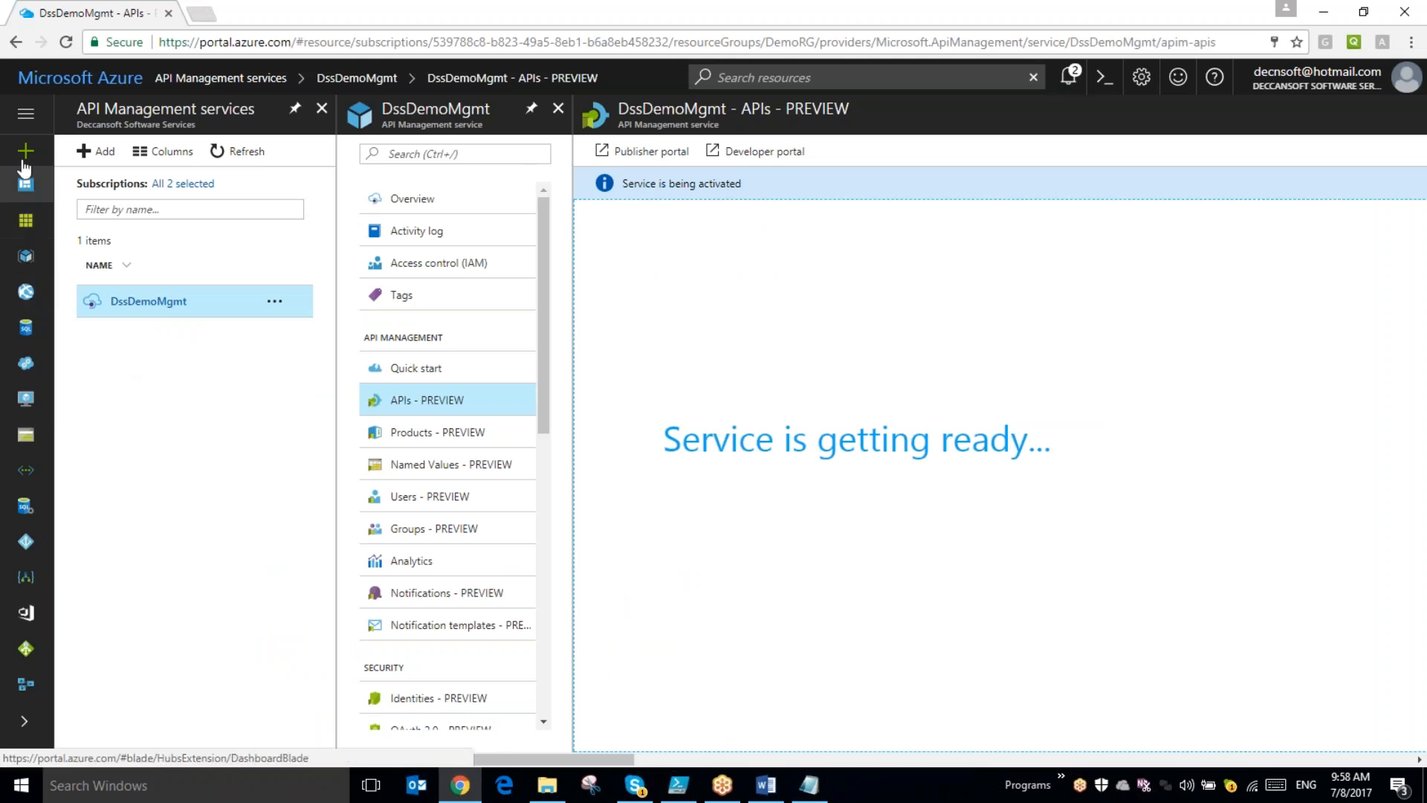
pyautogui.click(26, 290)
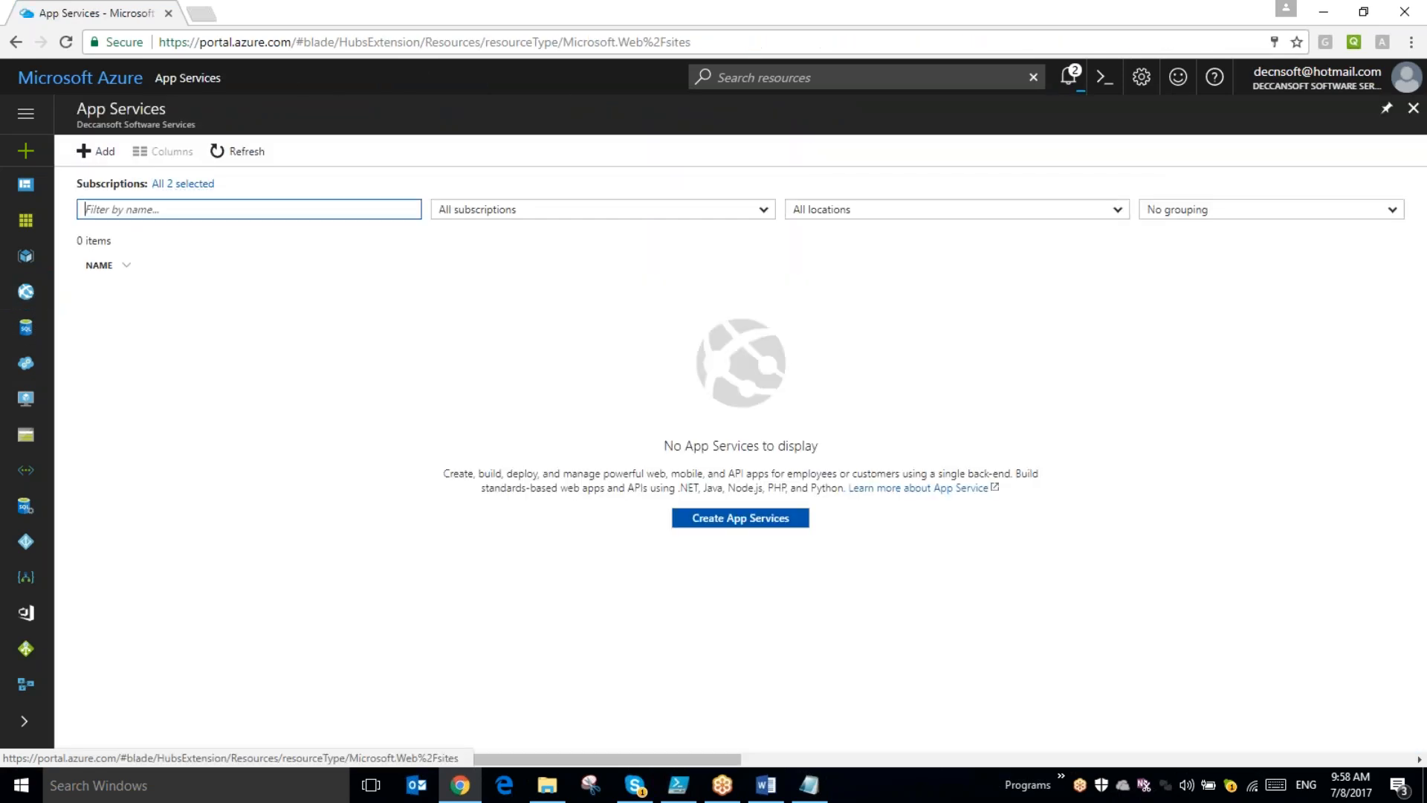
pyautogui.click(96, 151)
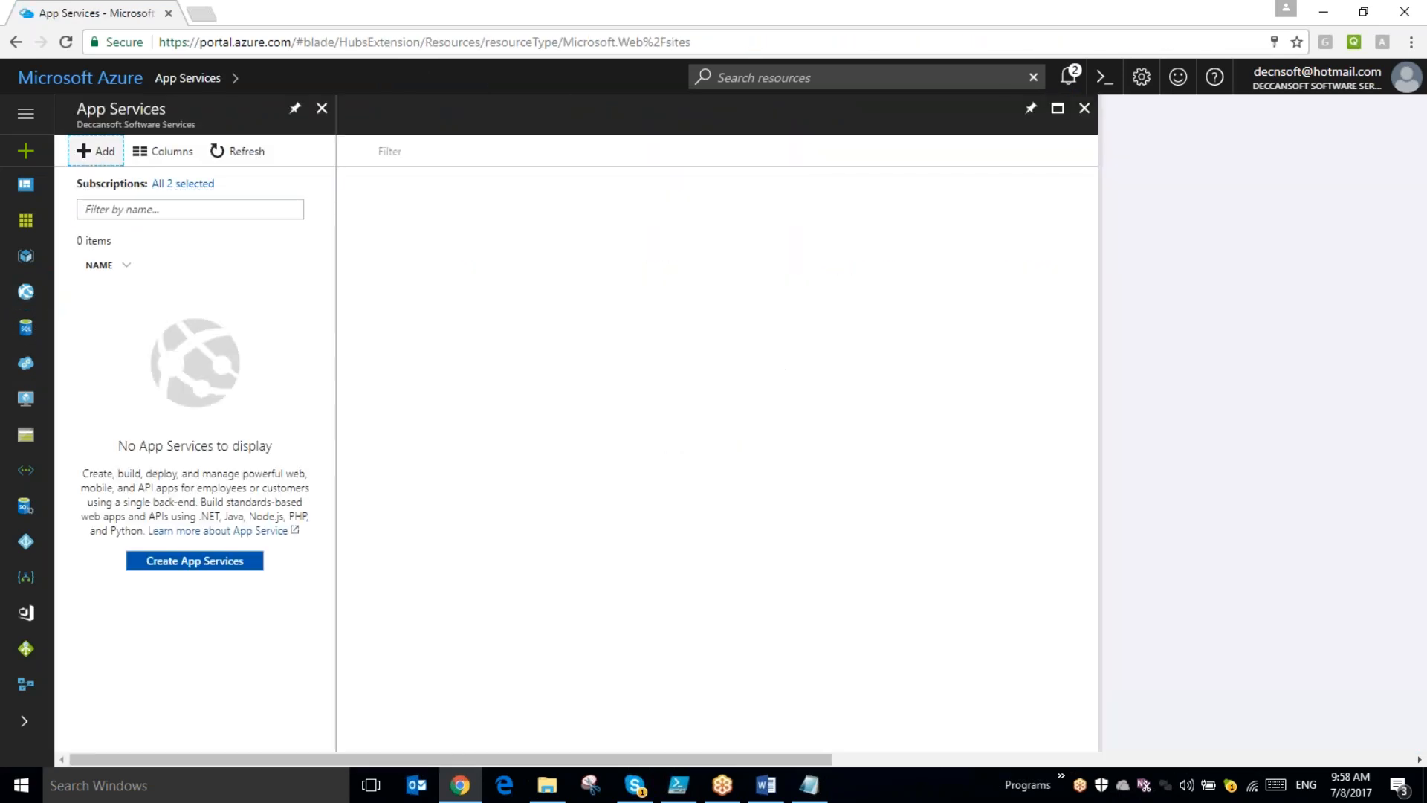
# - Search the Web + Mobile marketplace for "API App" and start creating Microsoft's API App
pyautogui.write('APIApp')
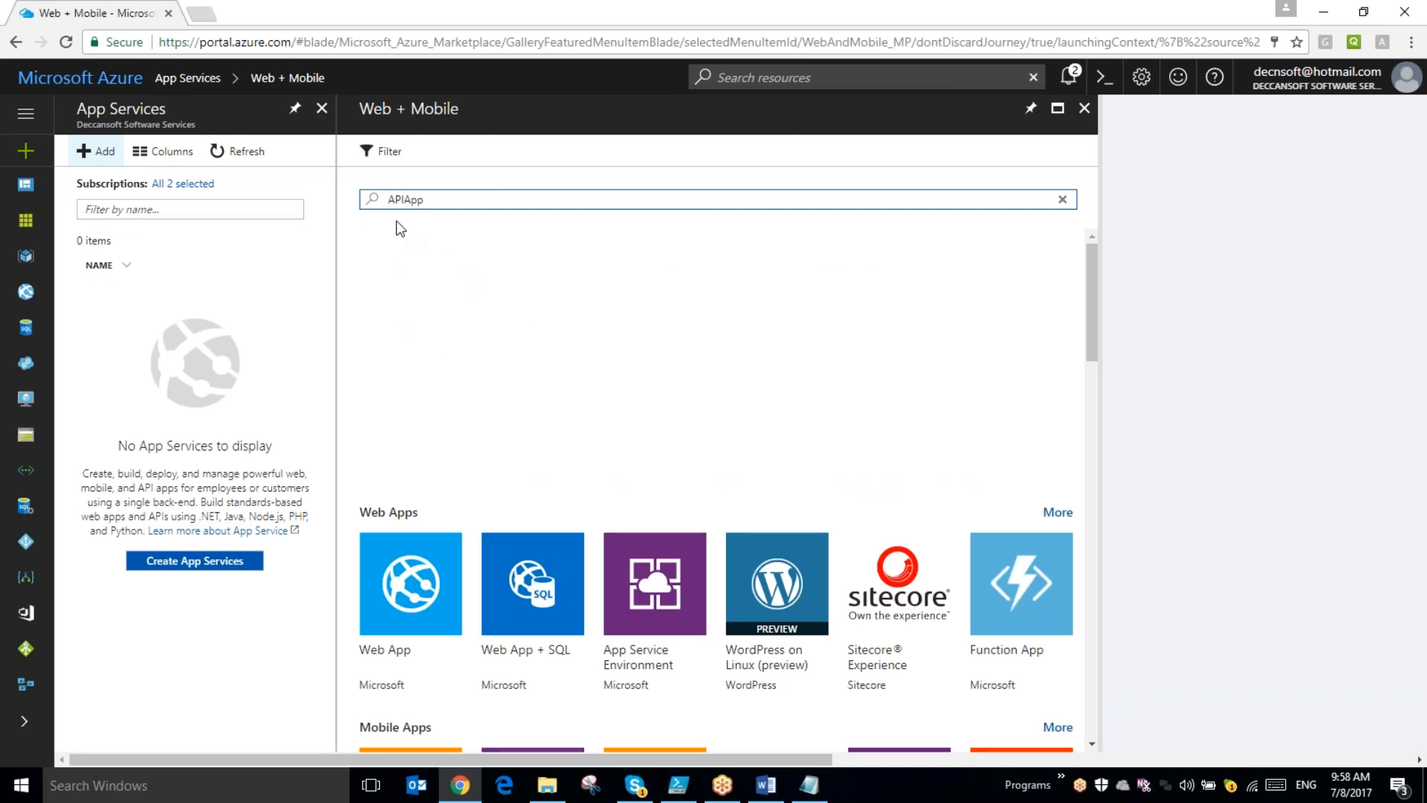
pyautogui.click(405, 199)
pyautogui.press('Return')
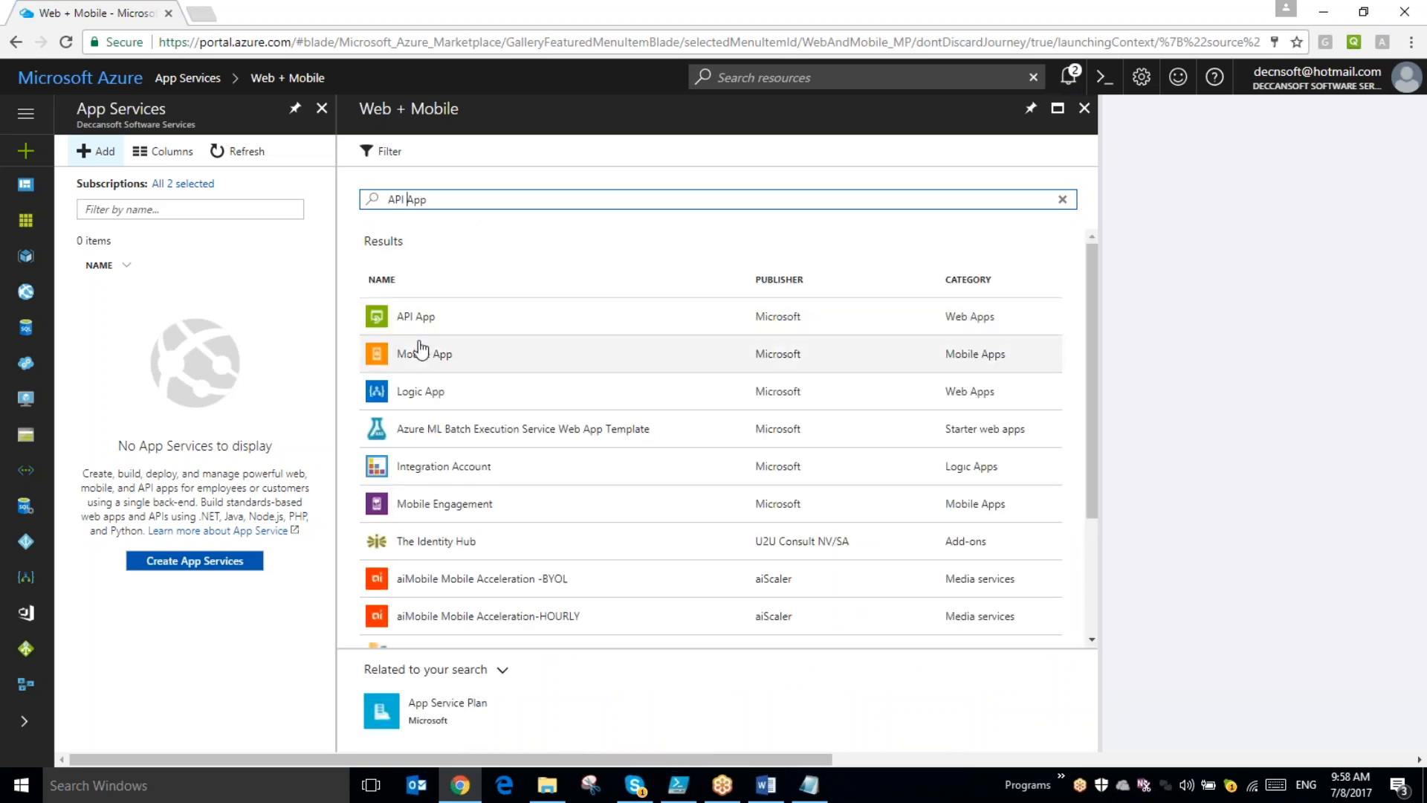
pyautogui.click(415, 329)
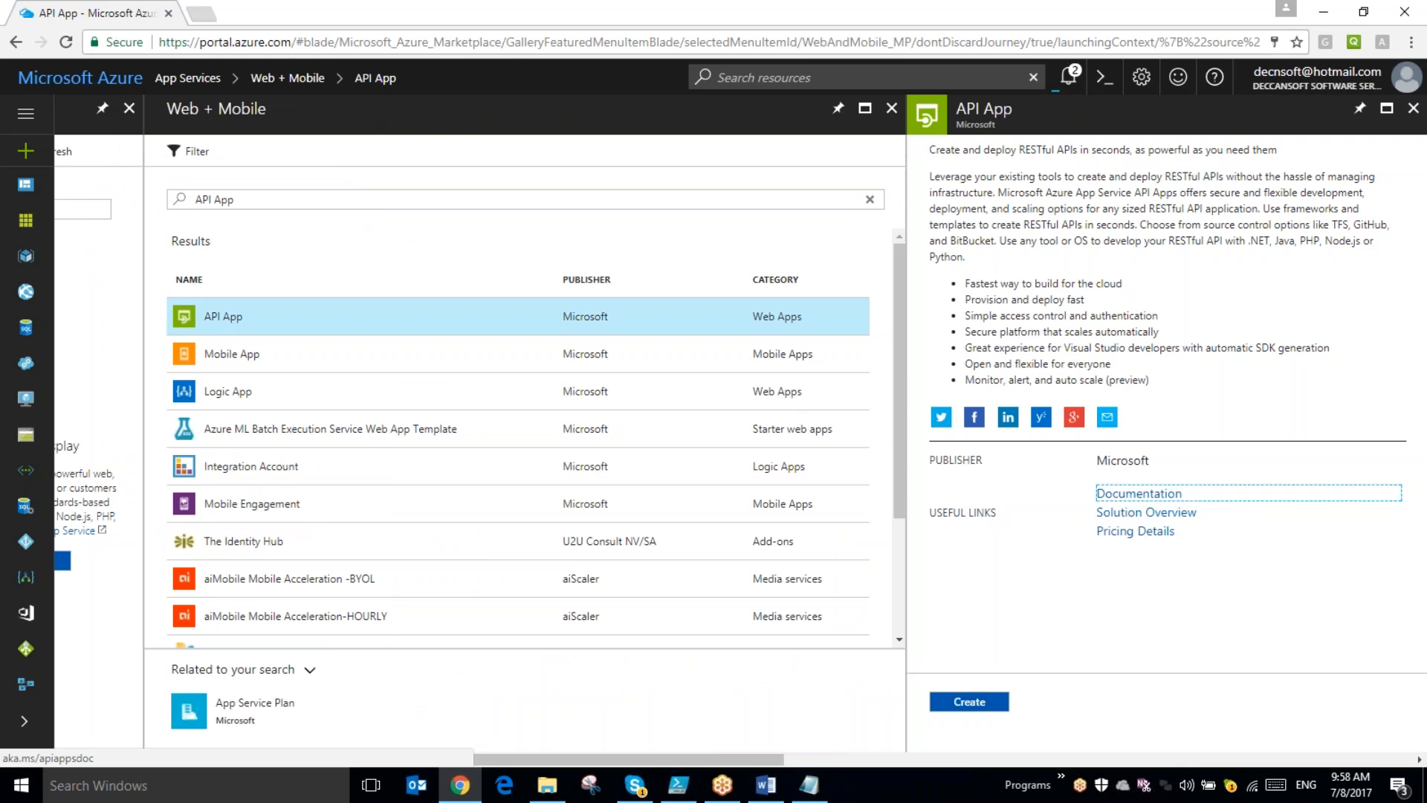
pyautogui.click(1162, 701)
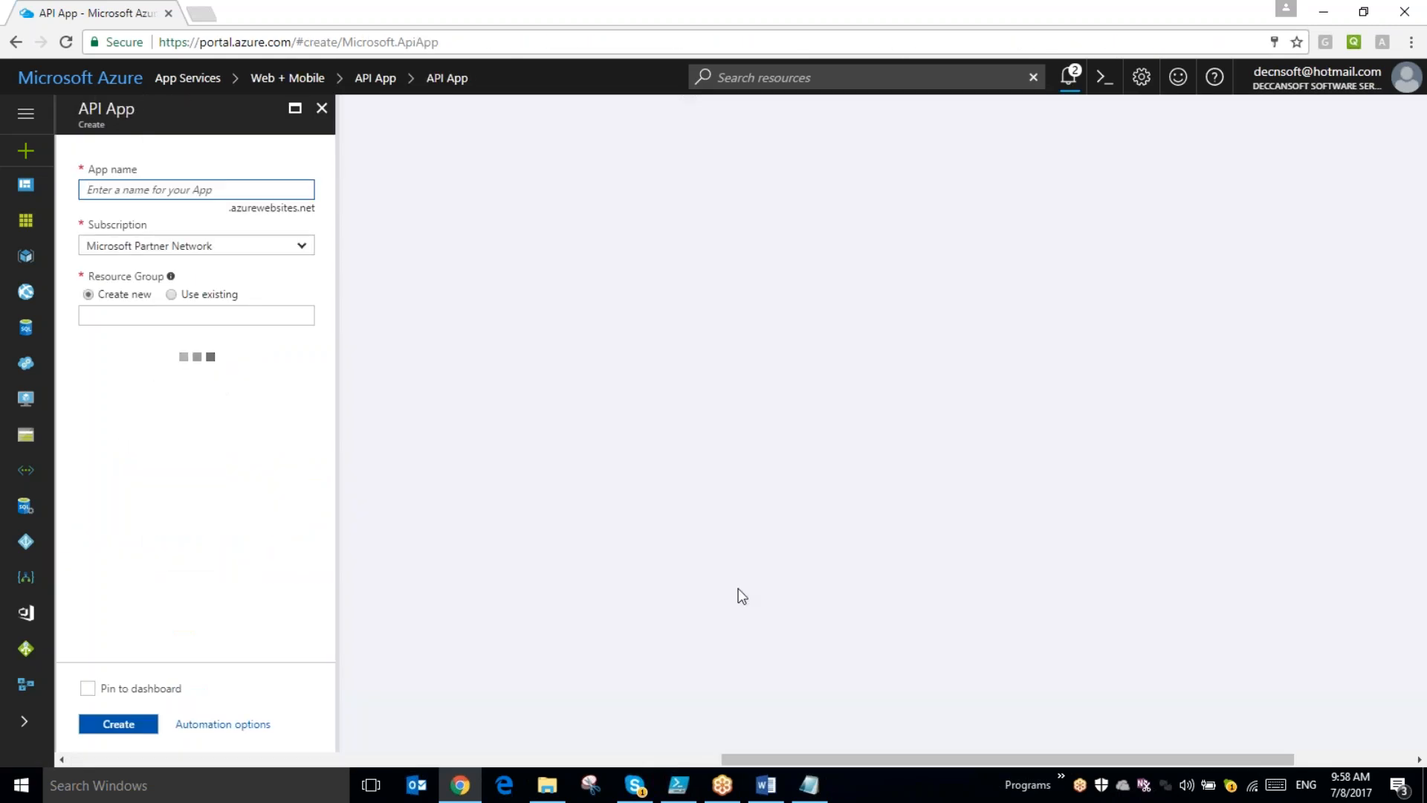
# - Assign the new API app to the existing resource group DemoRG
pyautogui.click(171, 294)
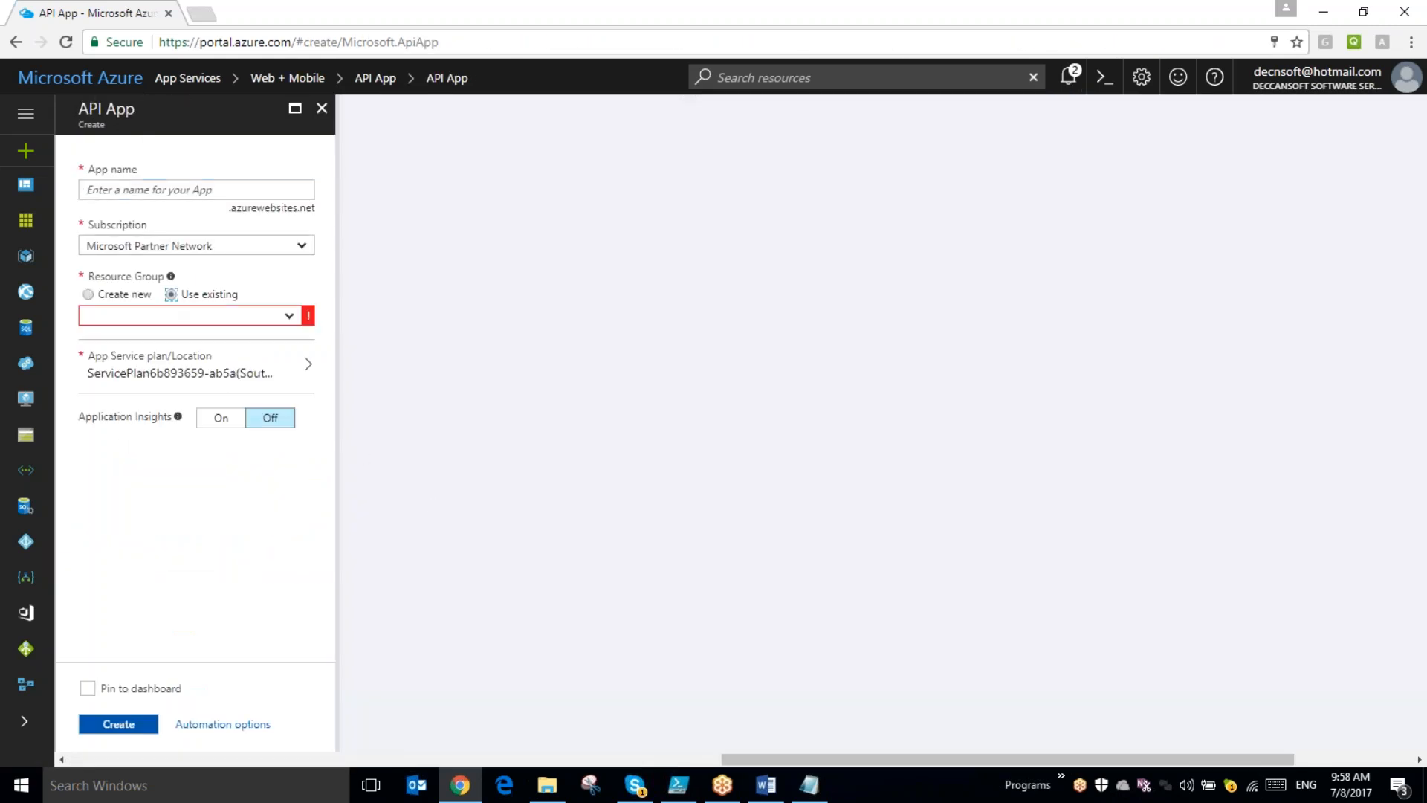
pyautogui.click(263, 319)
pyautogui.write('Demo')
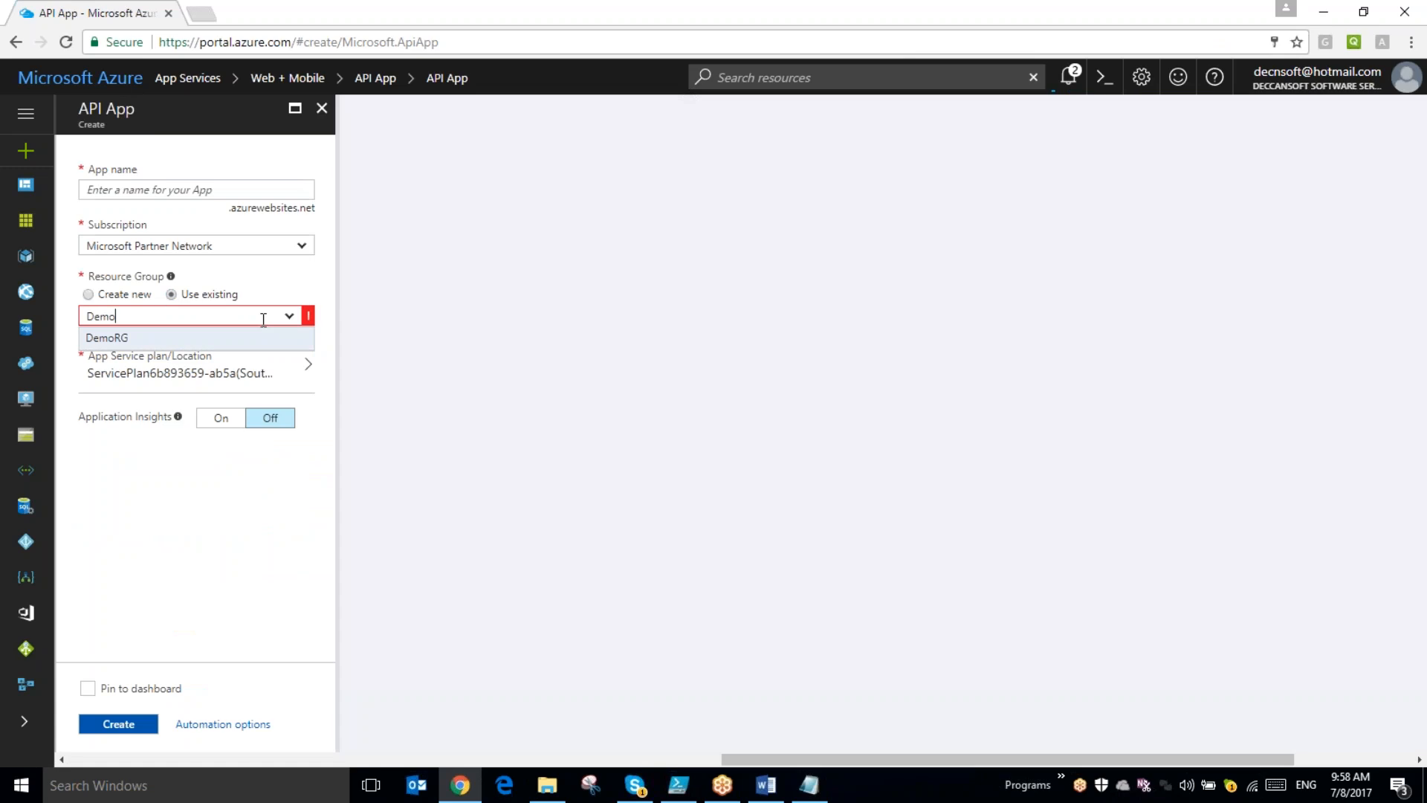
pyautogui.click(252, 338)
# - Name the API app dssapiappdemo and create it
pyautogui.click(210, 190)
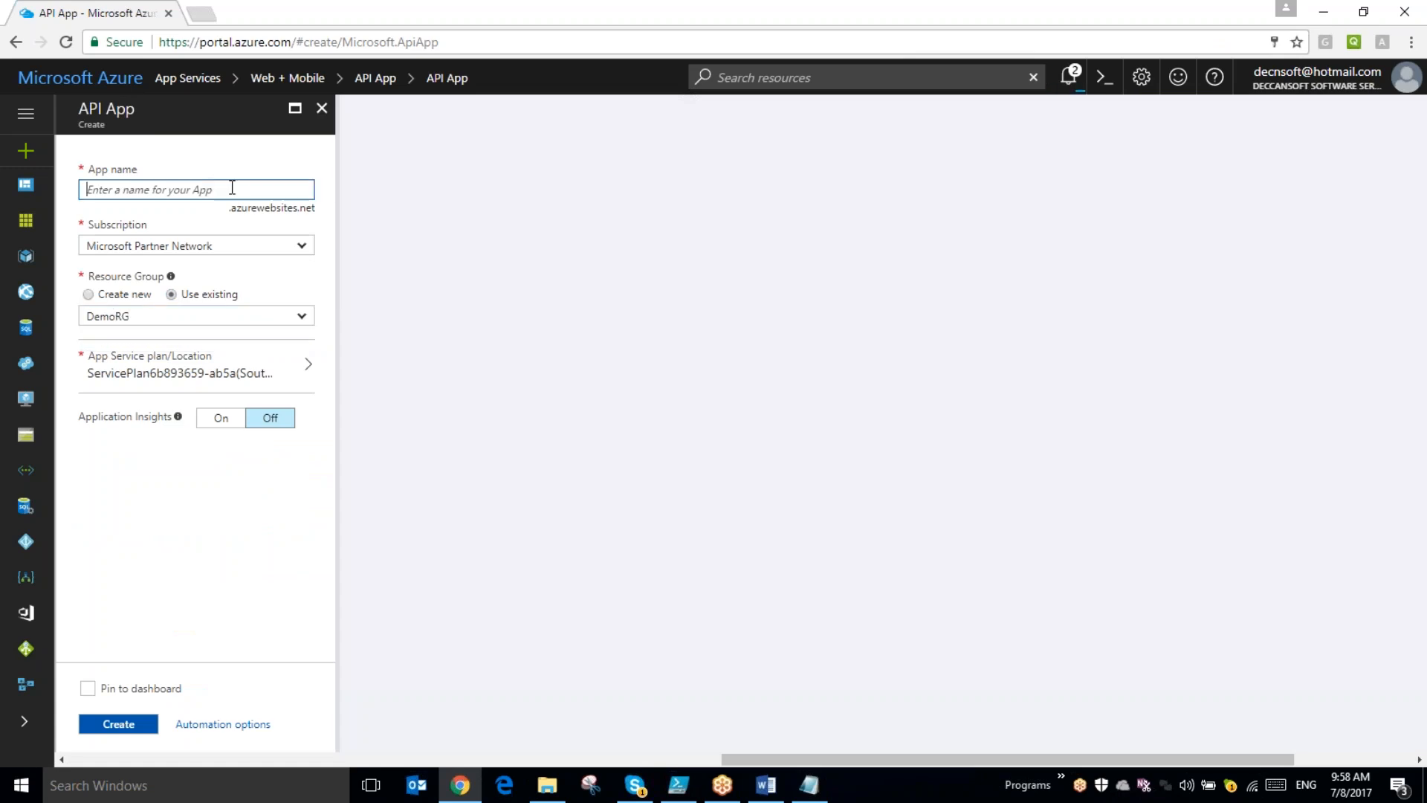
pyautogui.write('dssapiapp')
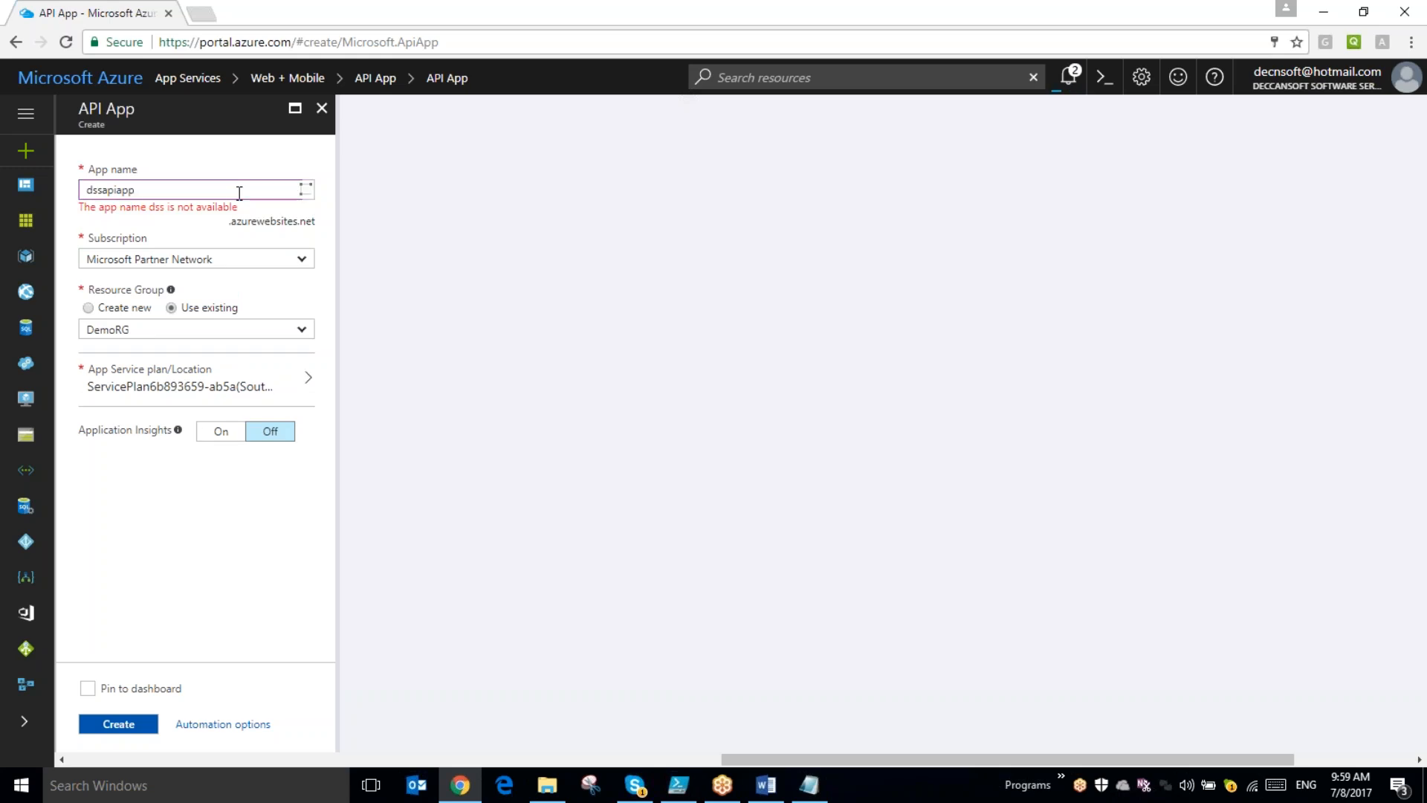
pyautogui.write('demo')
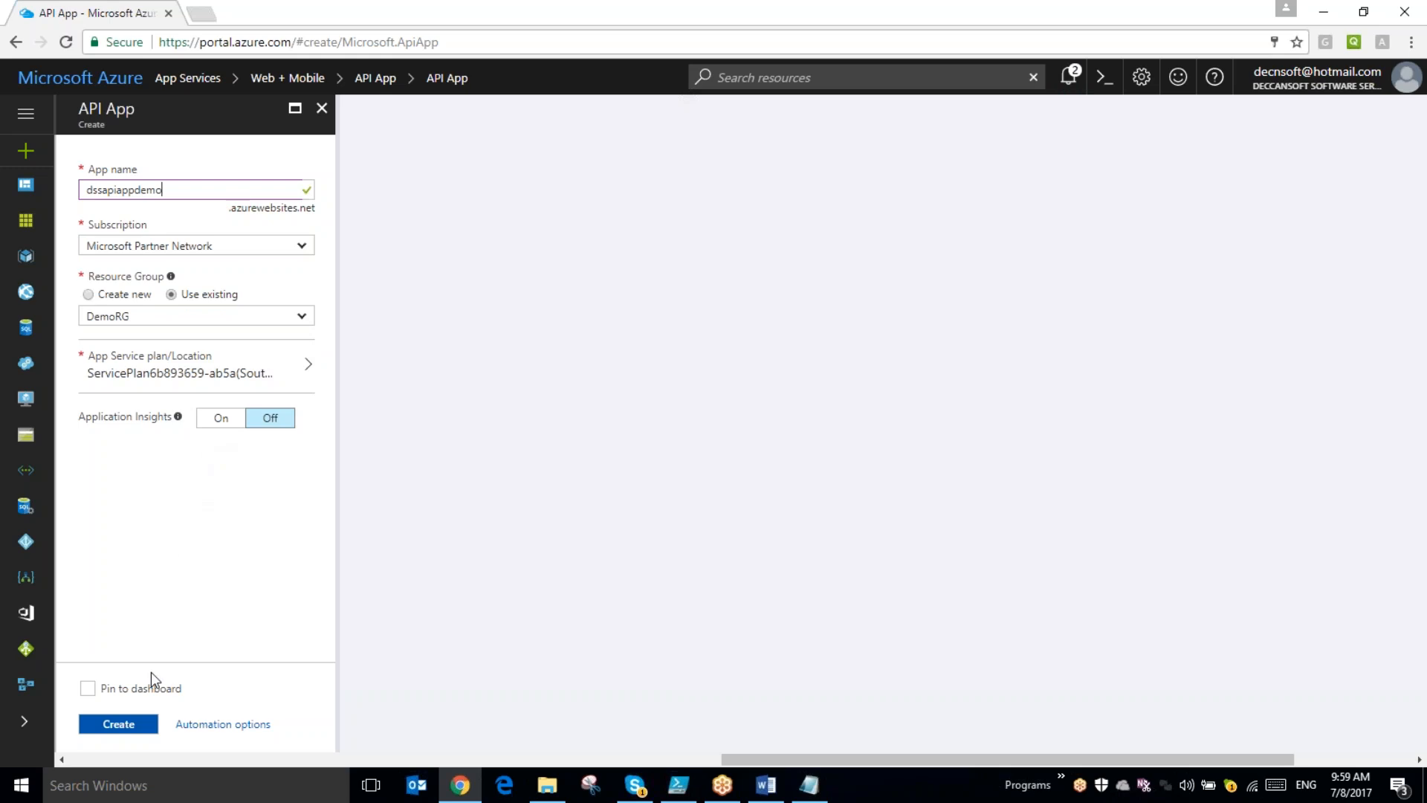
pyautogui.click(141, 730)
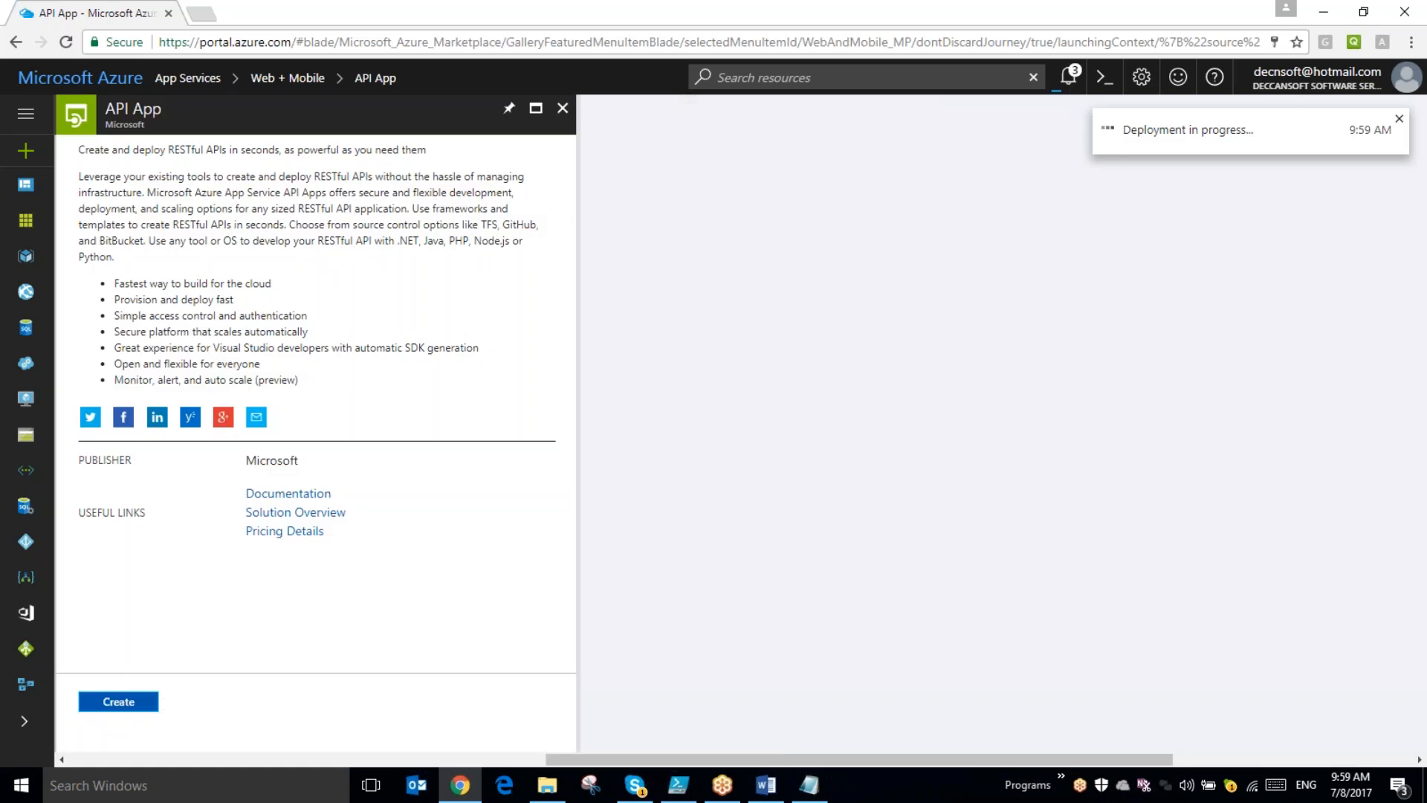
# - Refresh the App Services list and open the dssapiappdemo app
pyautogui.click(154, 703)
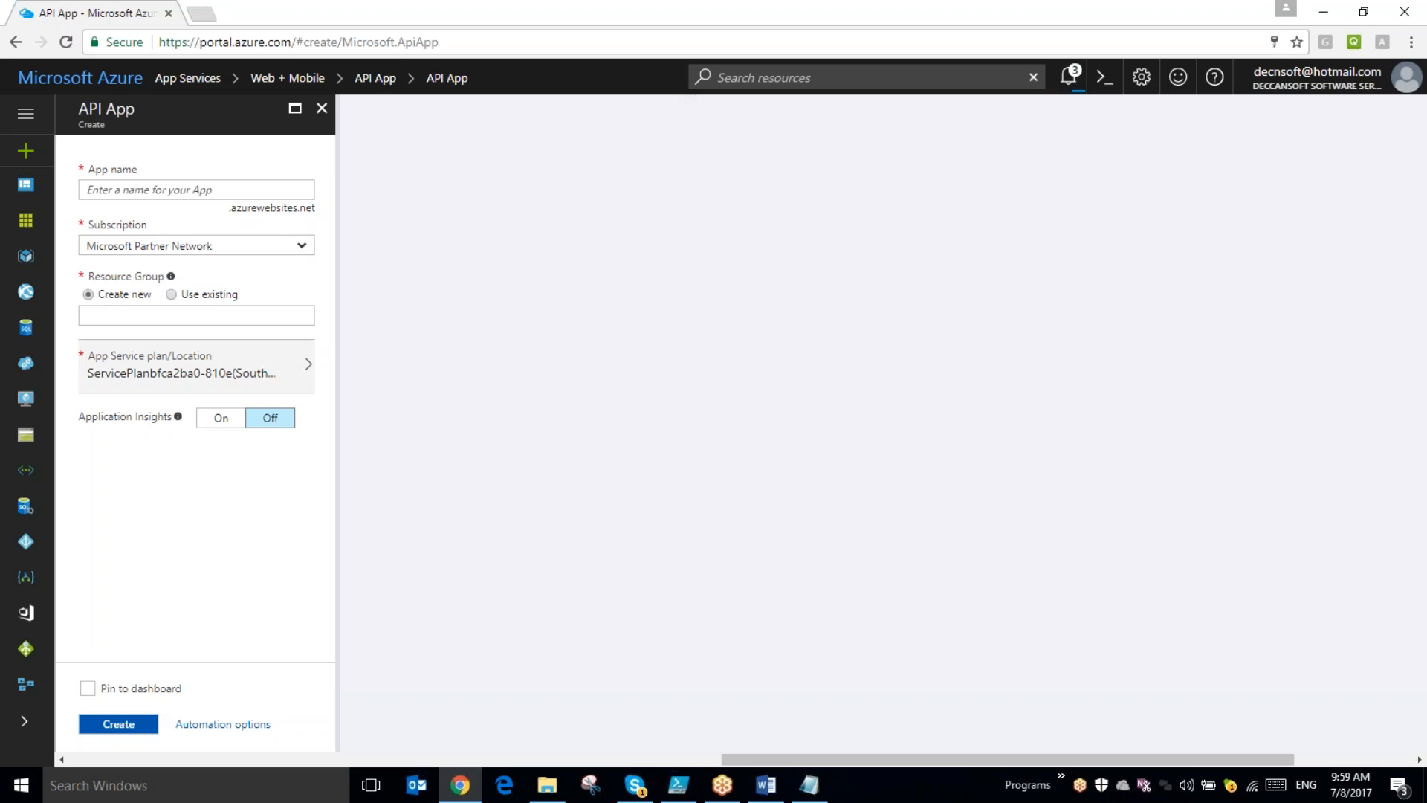
pyautogui.moveTo(761, 767); pyautogui.dragTo(98, 762)
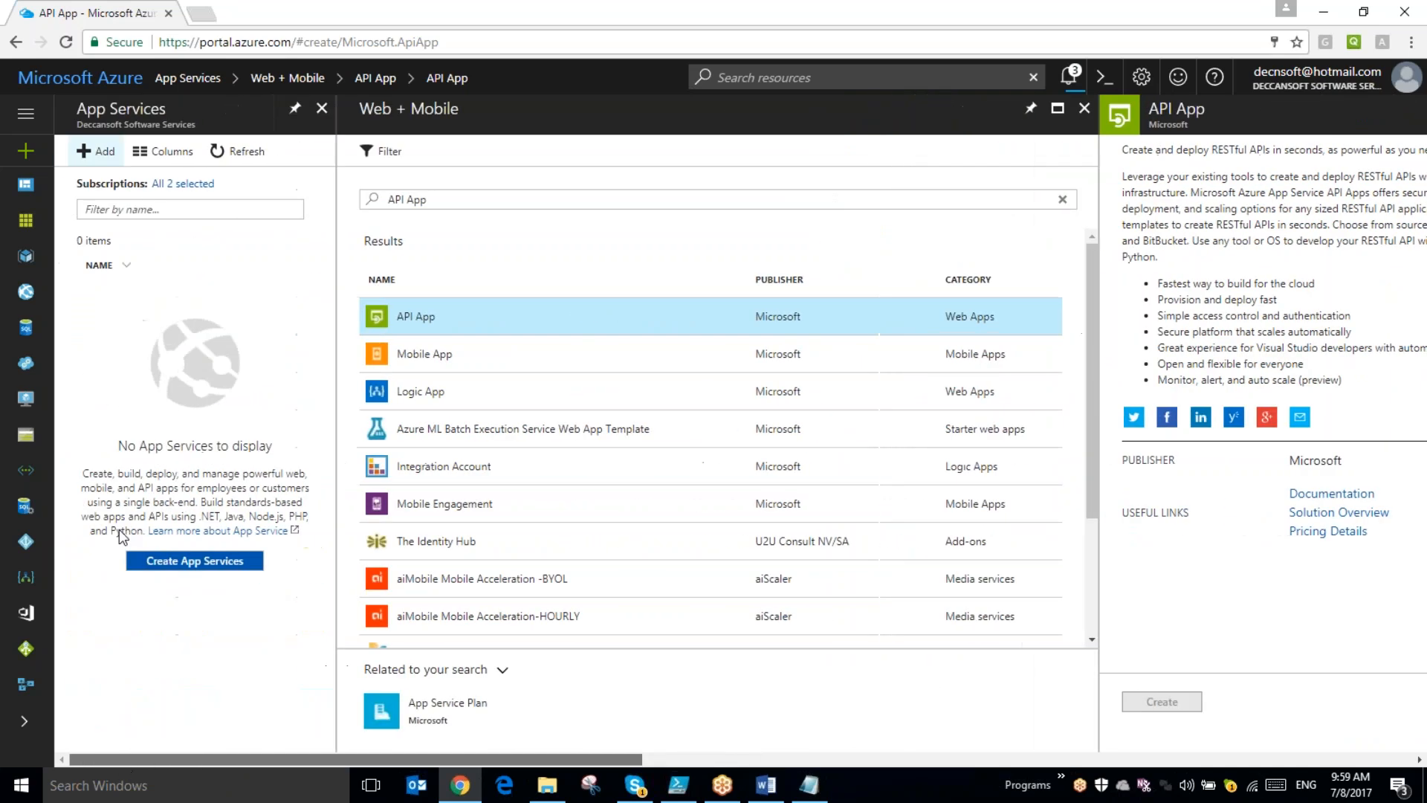
pyautogui.click(228, 154)
pyautogui.click(162, 311)
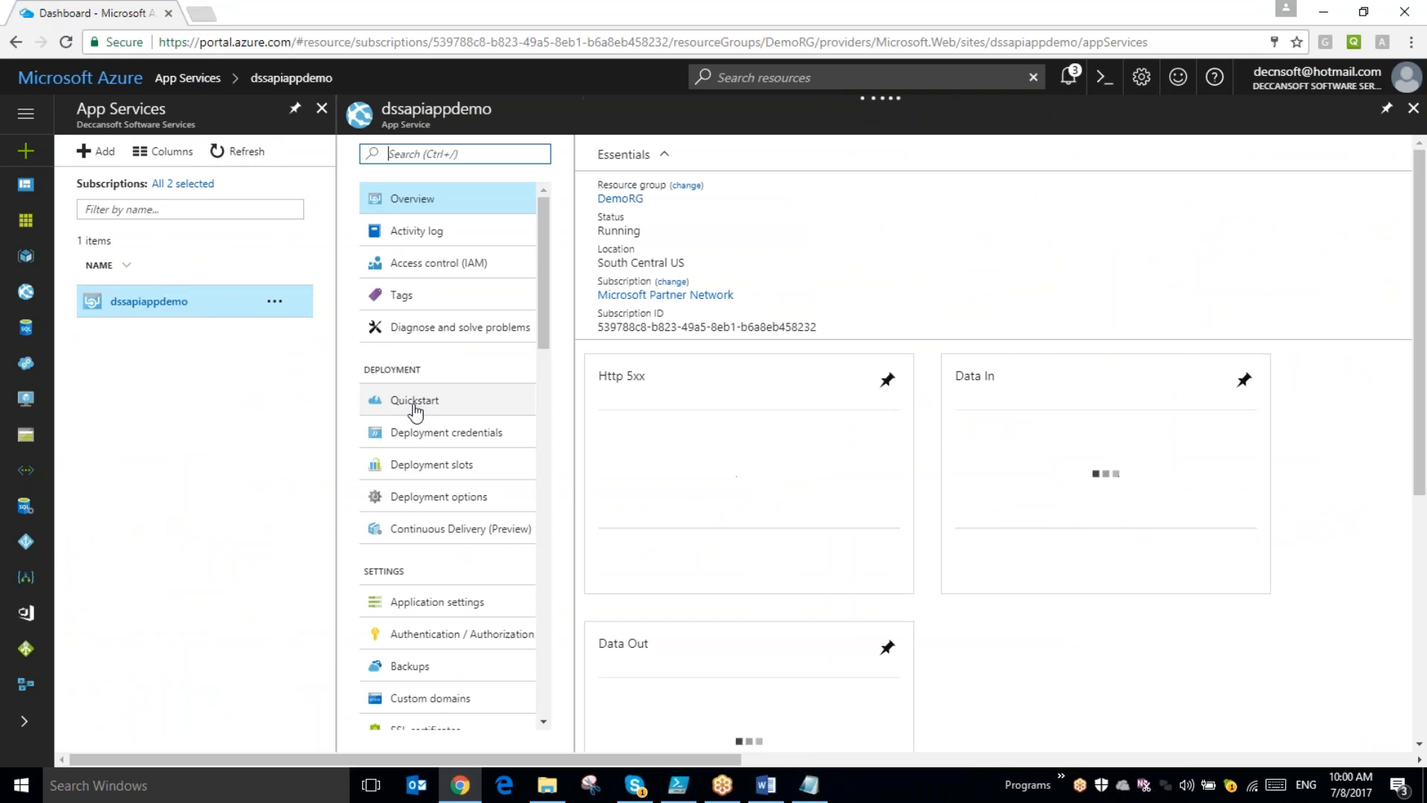
# - Deploy the sample Contact List backend from the app's ASP.Net quickstart, acknowledging that all site contents will be overwritten
pyautogui.click(414, 406)
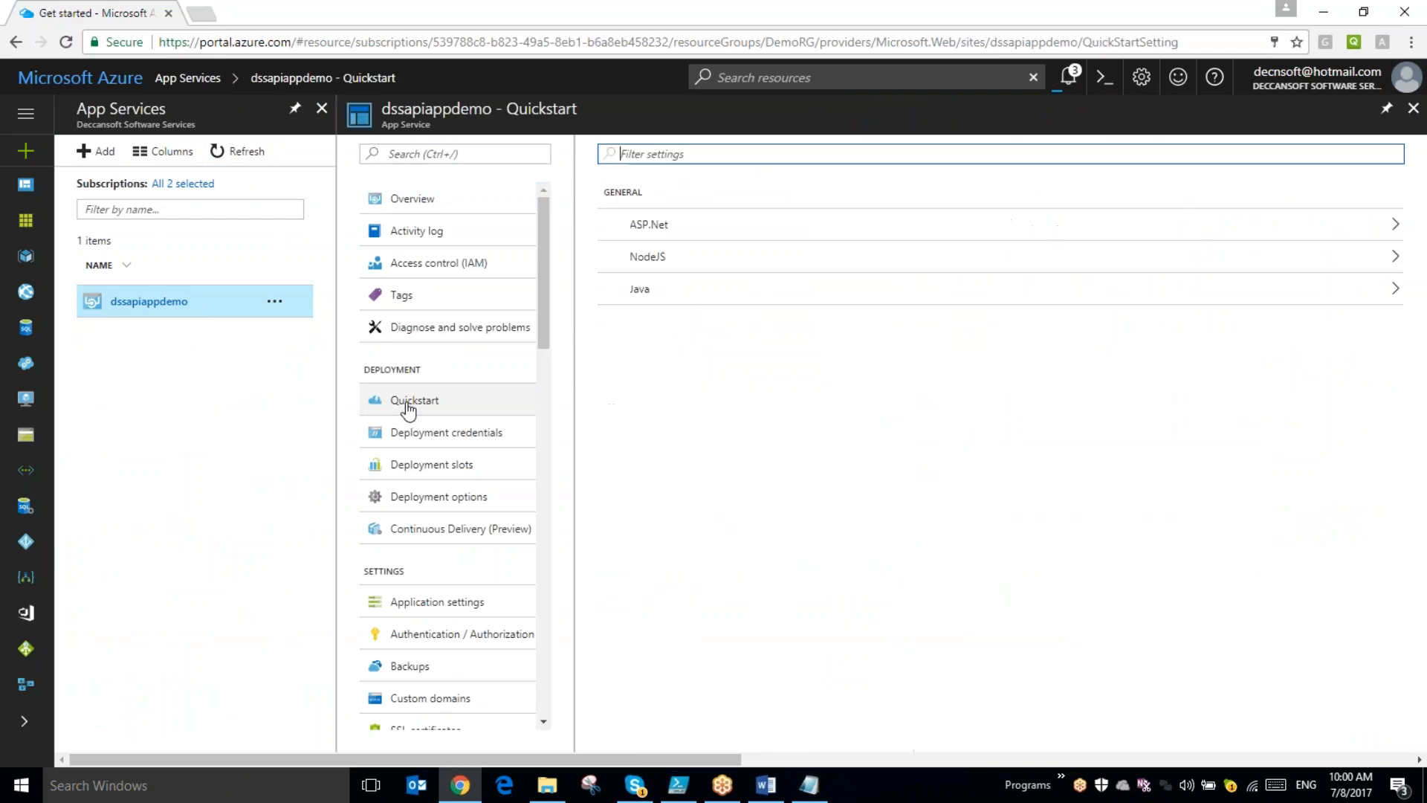
pyautogui.click(646, 226)
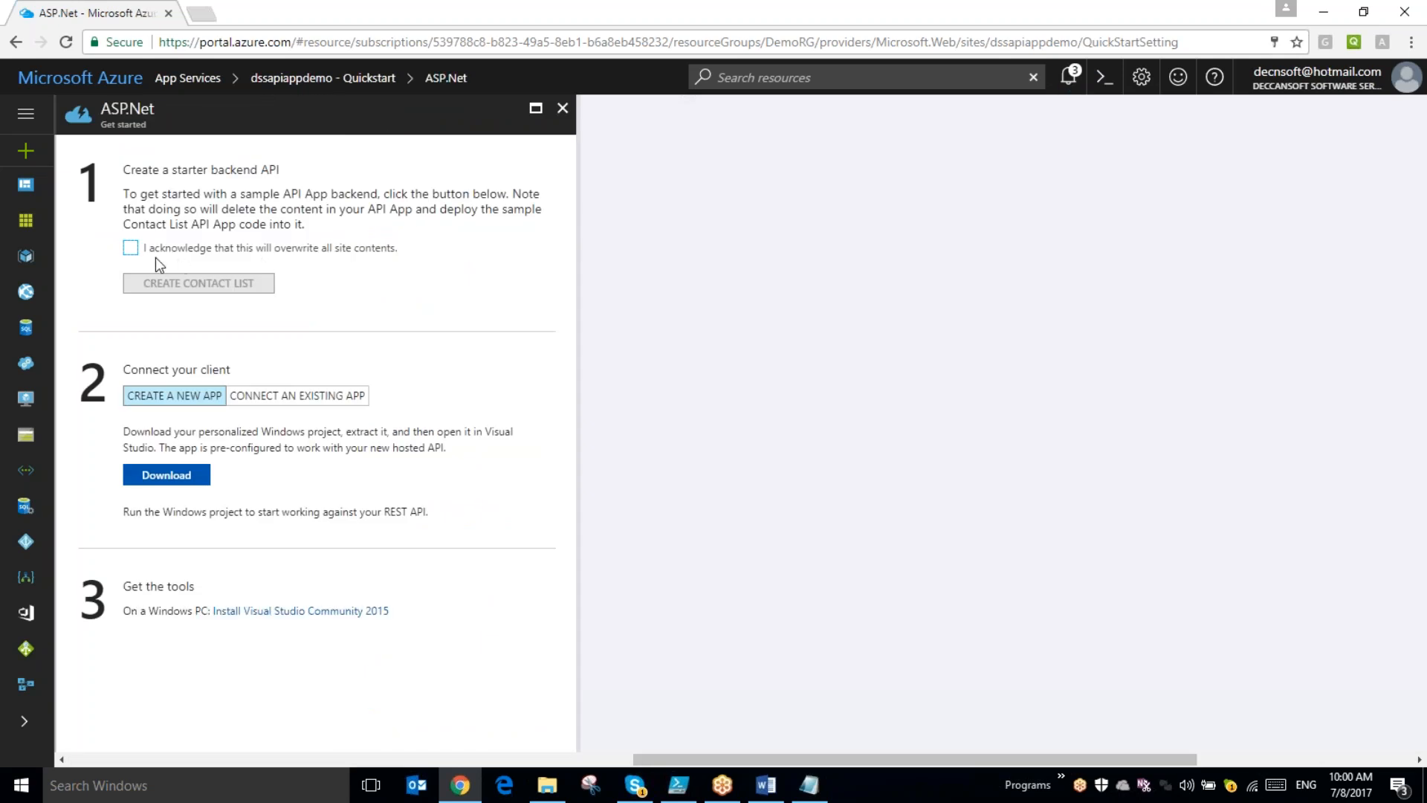
pyautogui.click(131, 249)
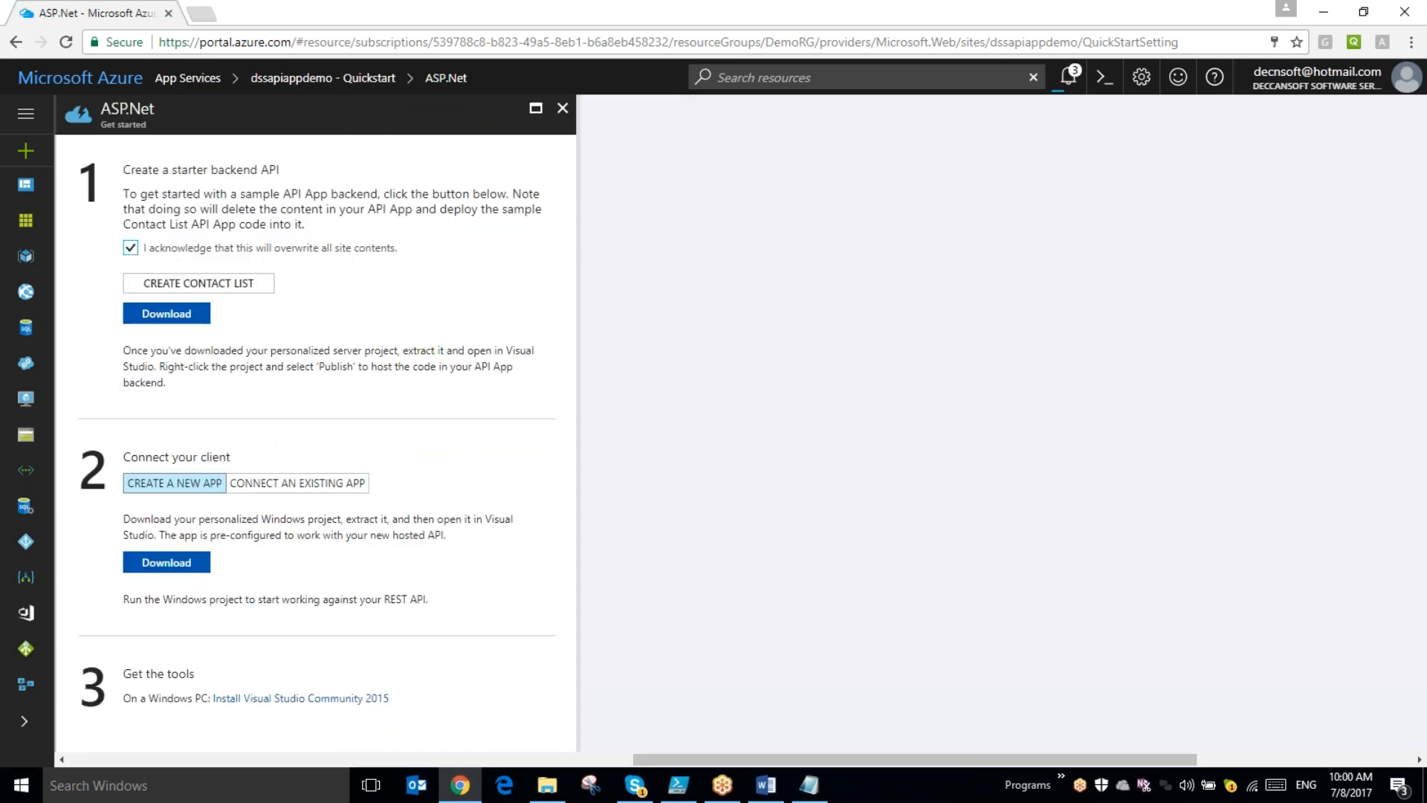
pyautogui.click(198, 283)
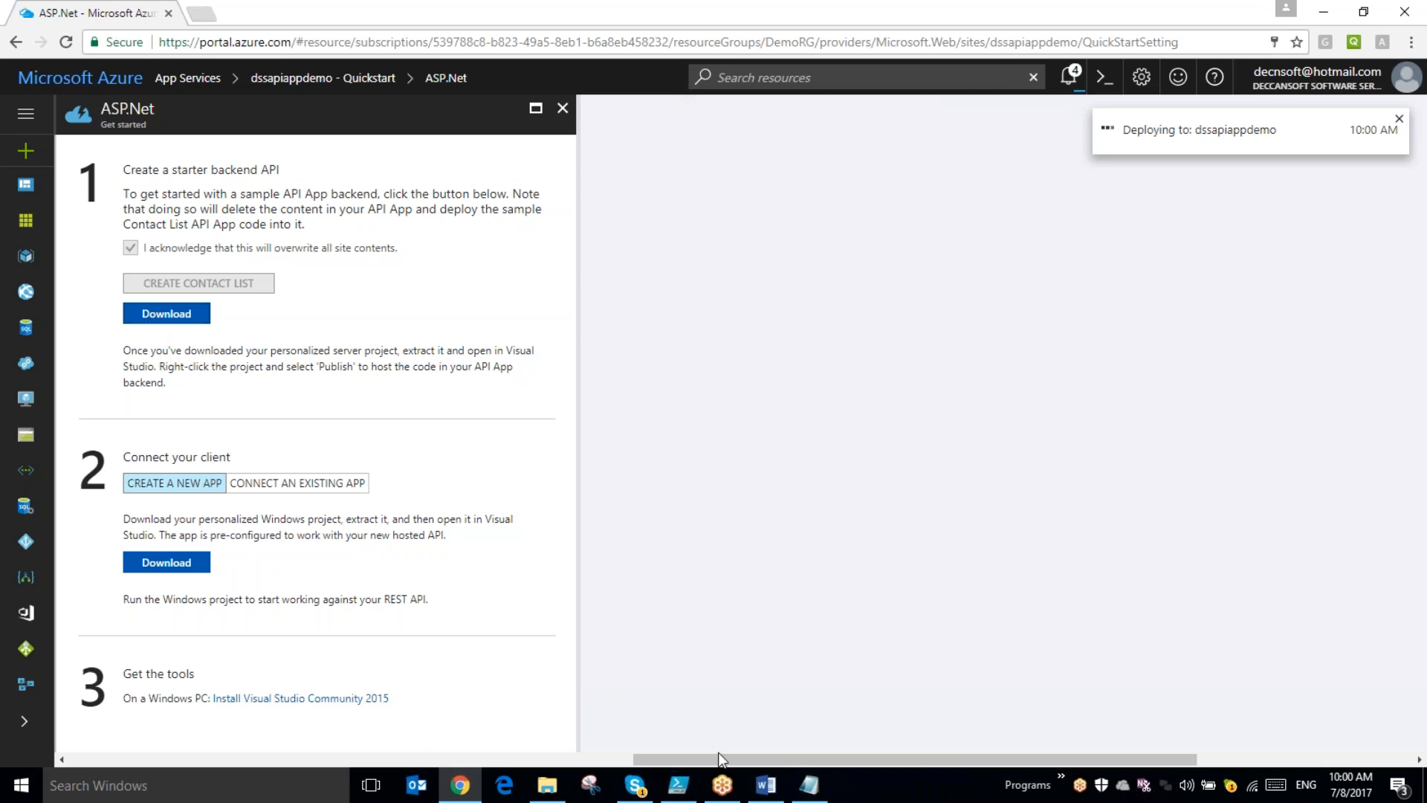
# - Check the deployment notifications and return to dssapiappdemo in the App Services list
pyautogui.moveTo(725, 760); pyautogui.dragTo(550, 766)
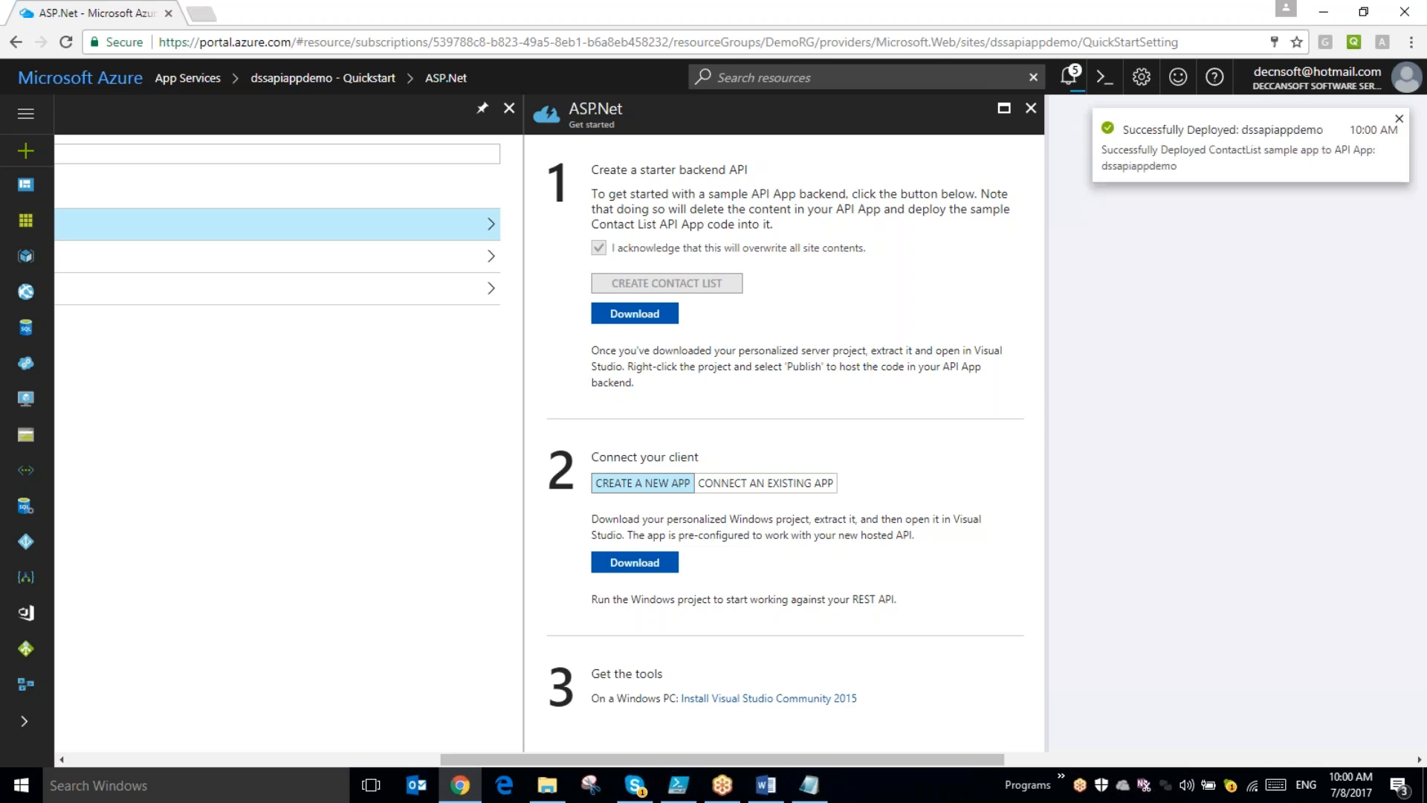
pyautogui.click(1069, 76)
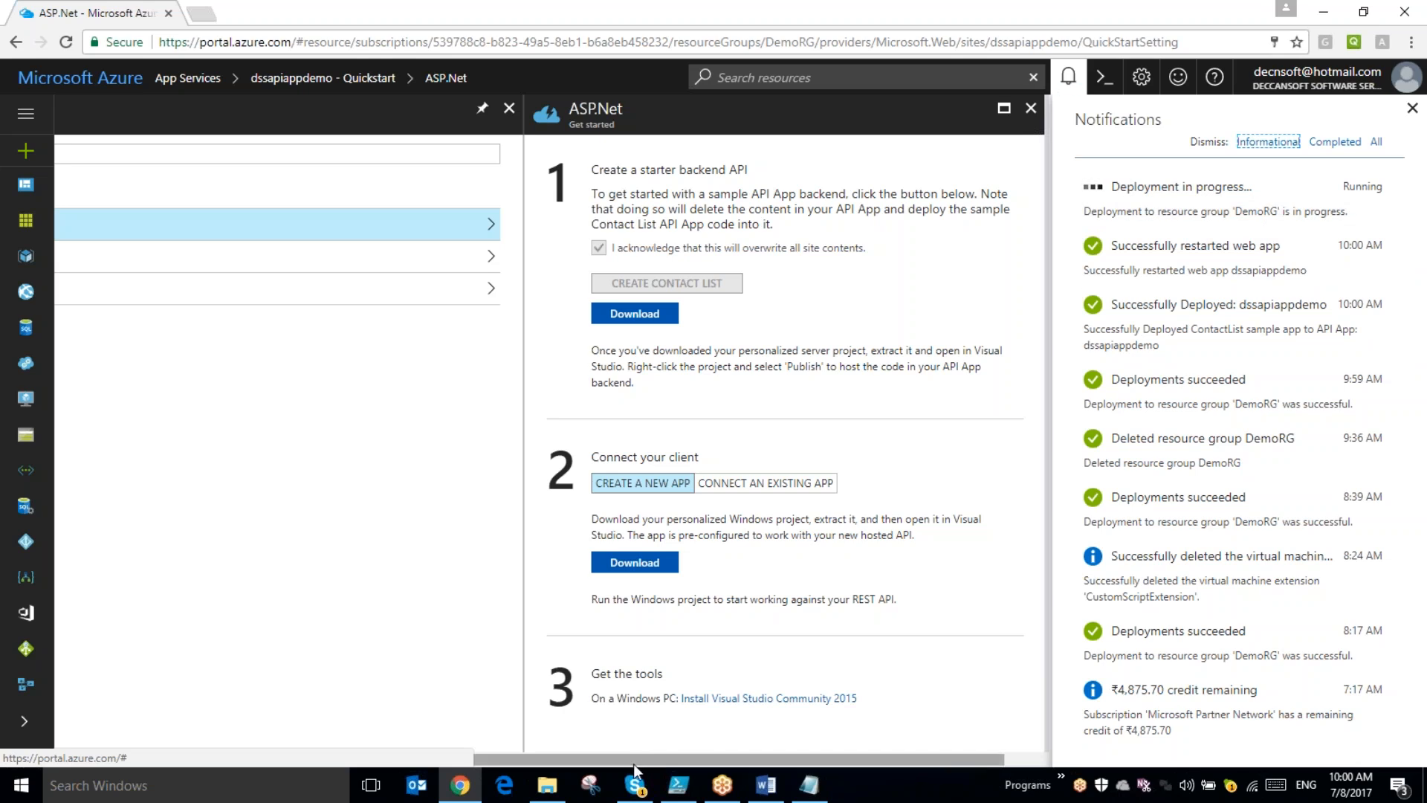
pyautogui.moveTo(636, 761); pyautogui.dragTo(247, 765)
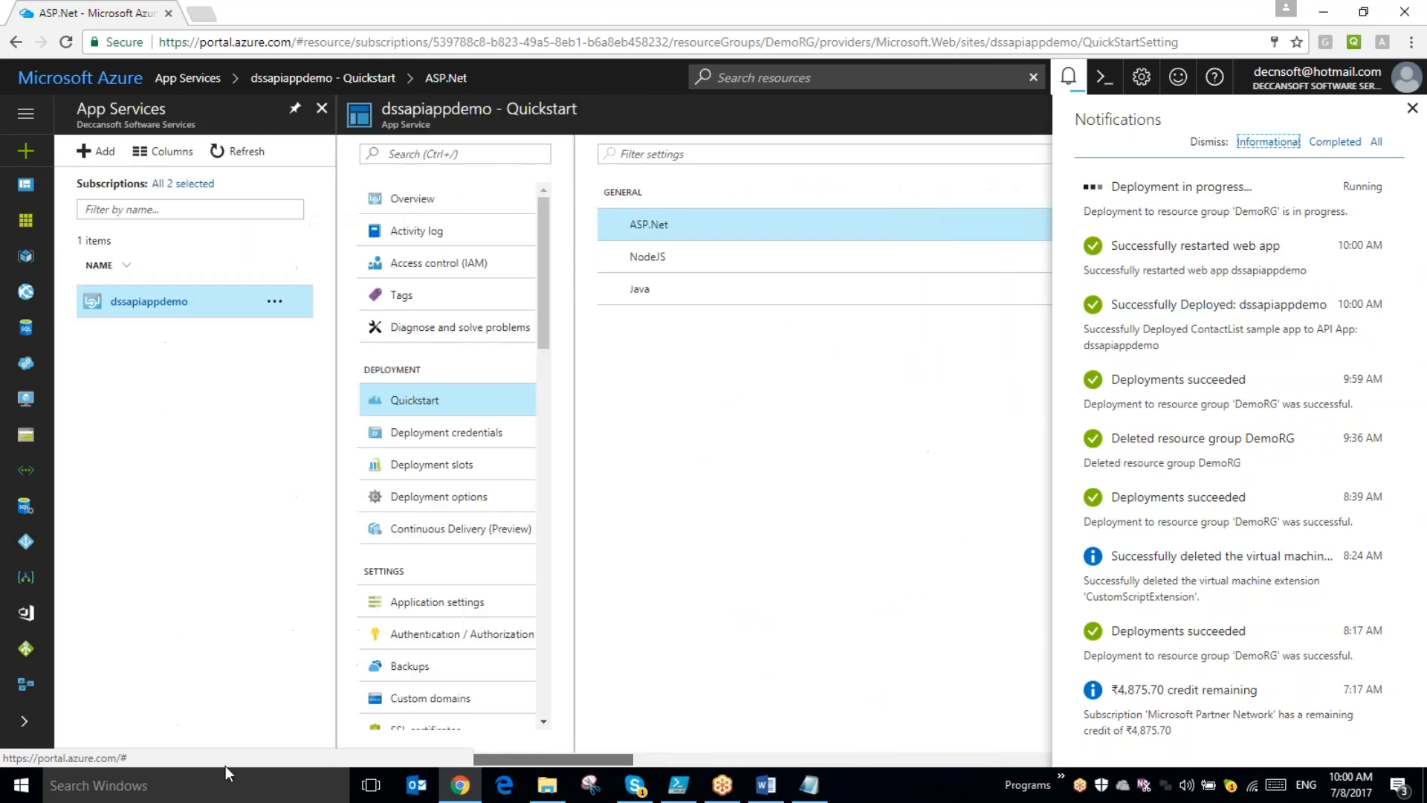
pyautogui.click(155, 304)
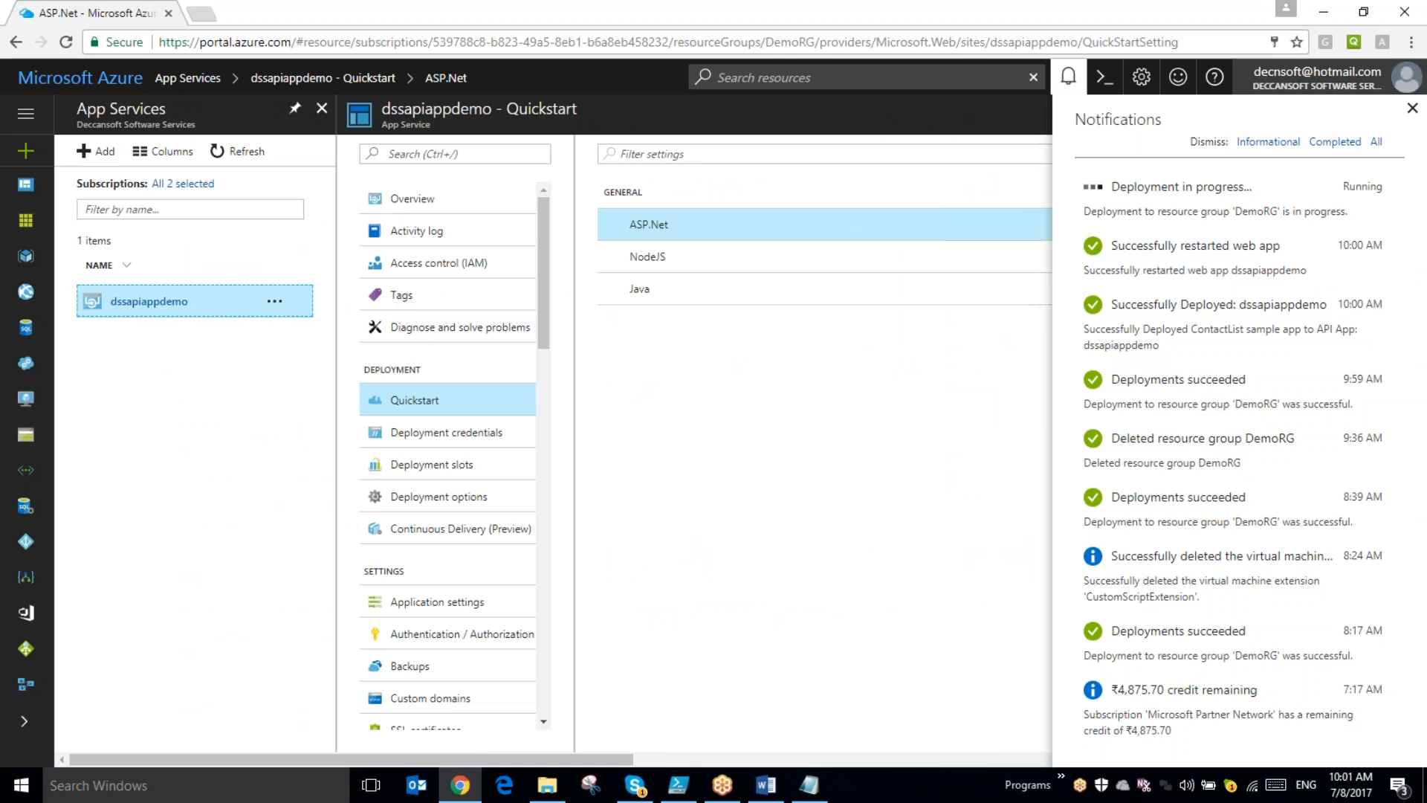
# - Open the dssapiappdemo site from its overview URL and load its /swagger page
pyautogui.click(1417, 109)
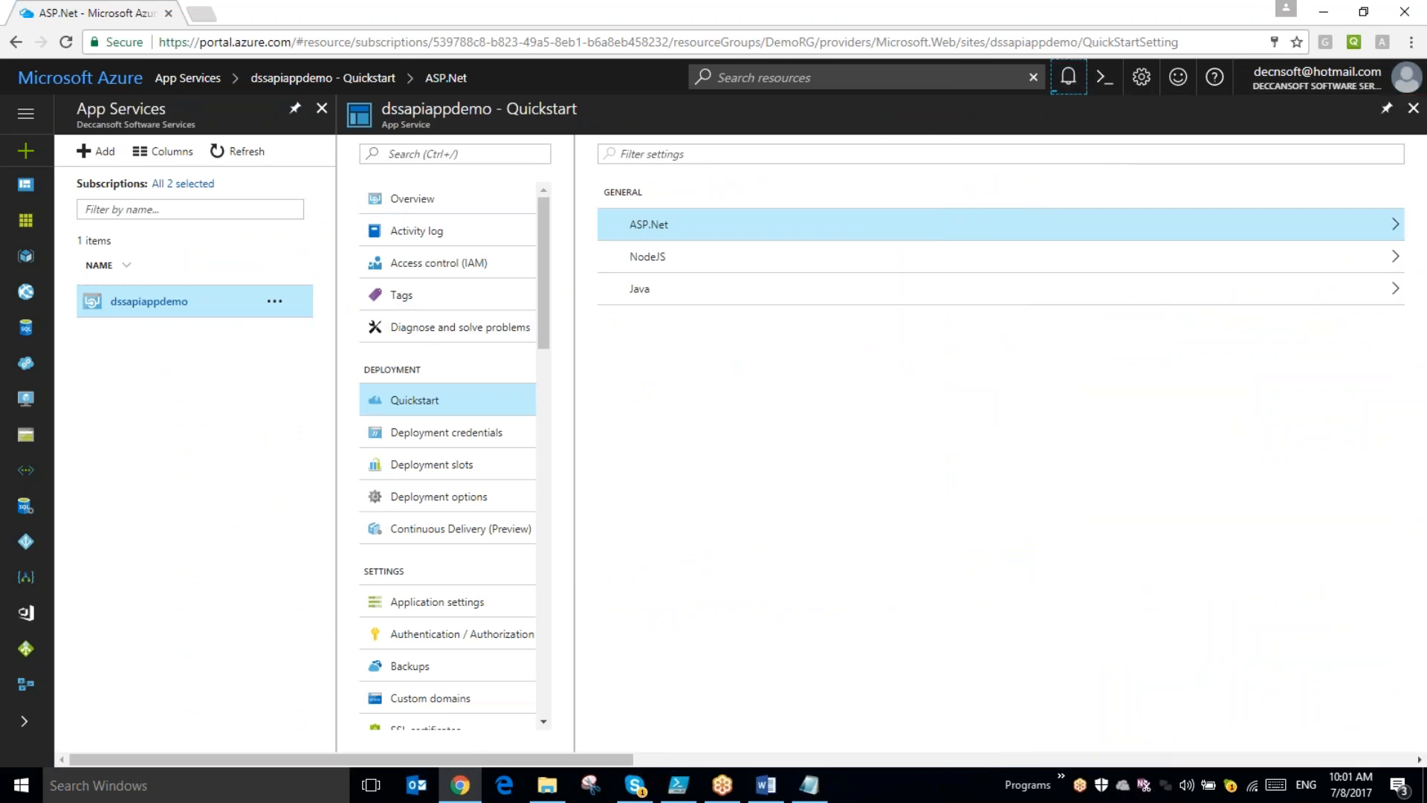
pyautogui.click(470, 208)
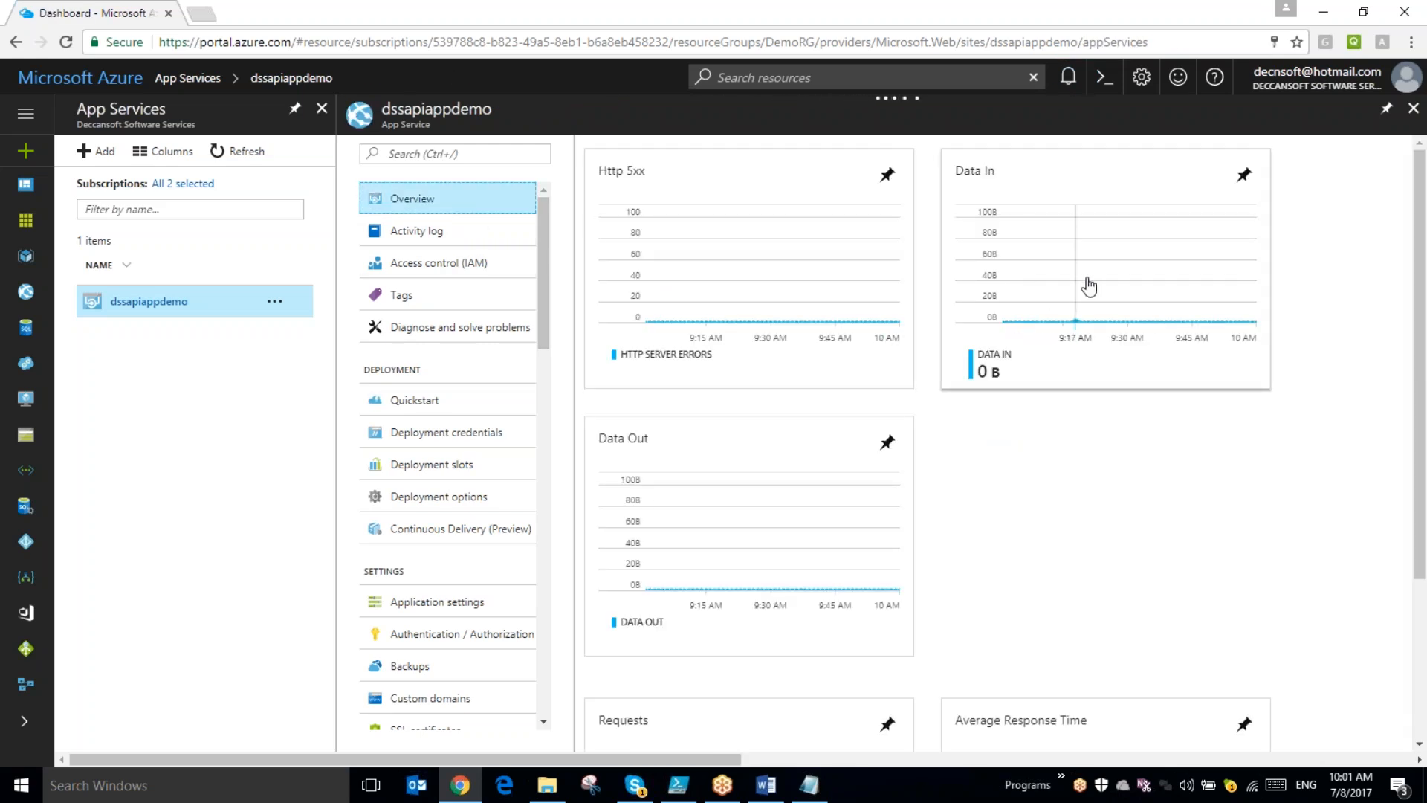
pyautogui.click(1099, 230)
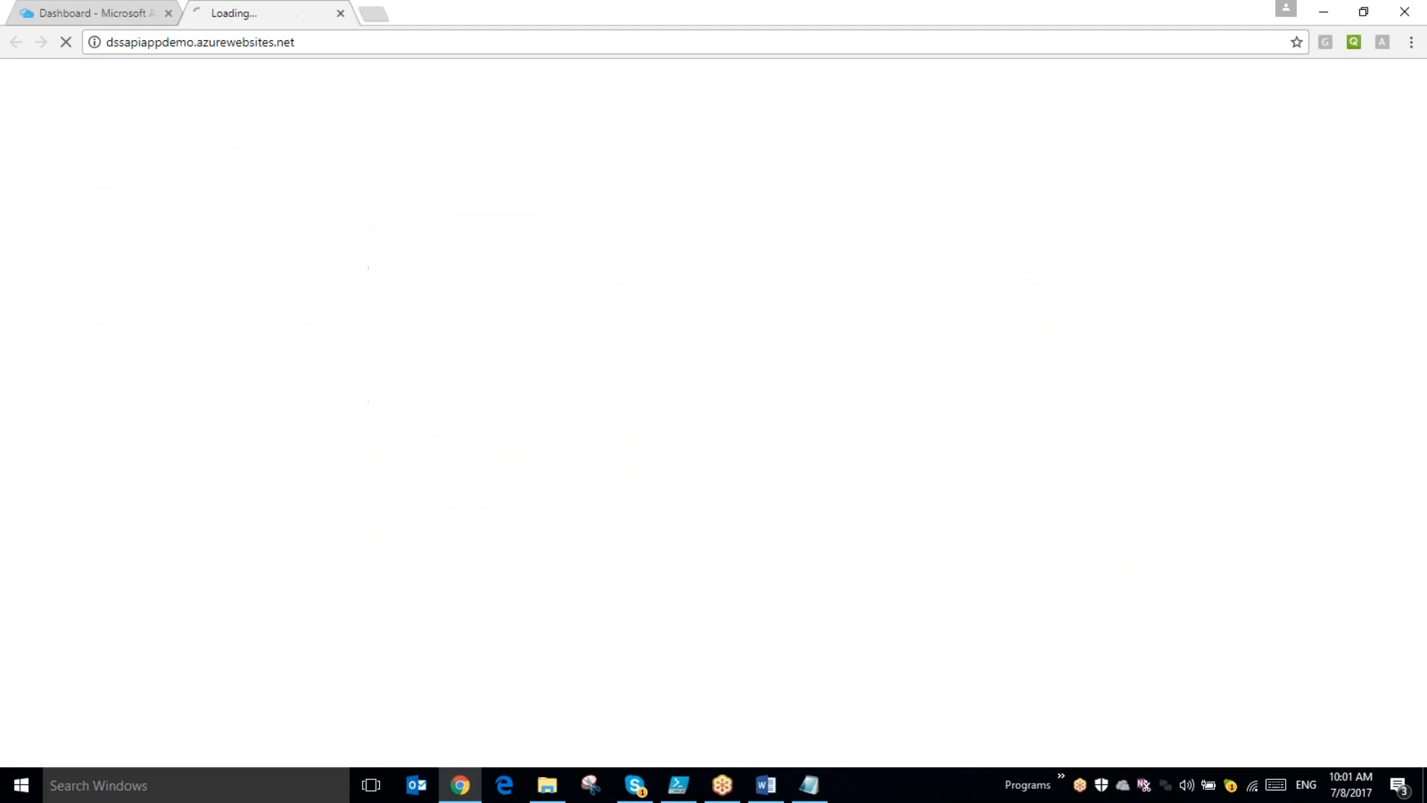
pyautogui.click(517, 49)
pyautogui.click(517, 48)
pyautogui.write('/')
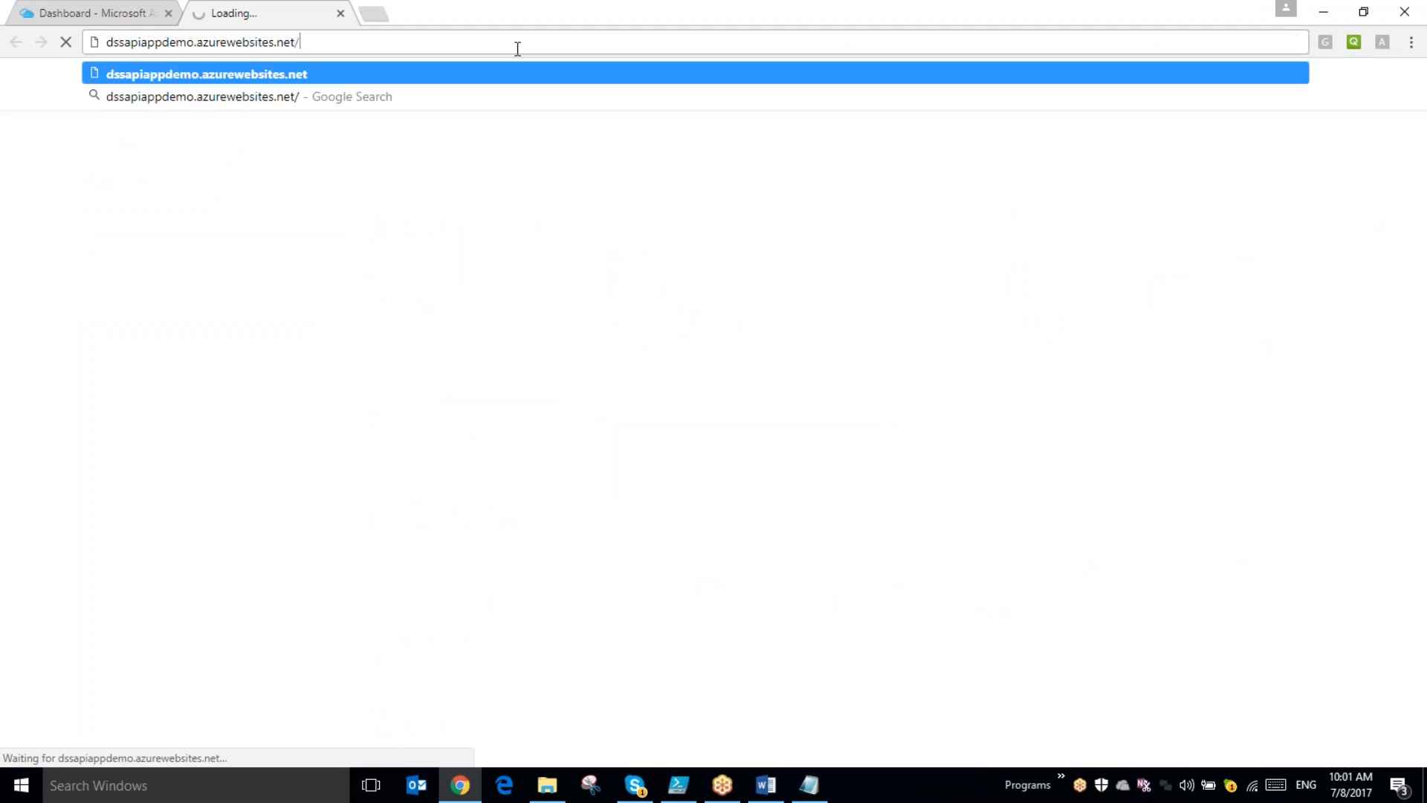
pyautogui.write('swagger')
pyautogui.press('Return')
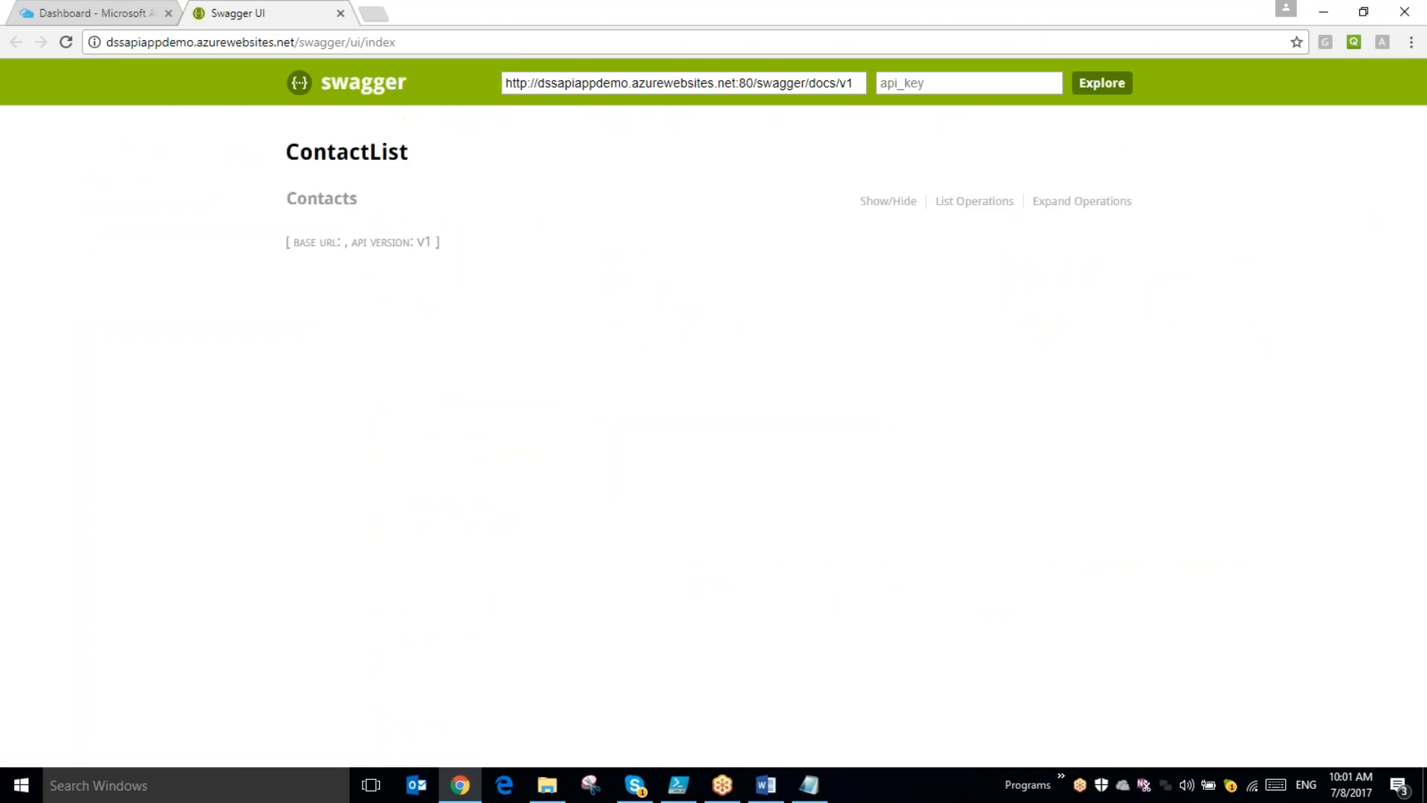
# - Expand the Contacts operations, run GET /contacts, review its response and collapse the operation
pyautogui.click(309, 208)
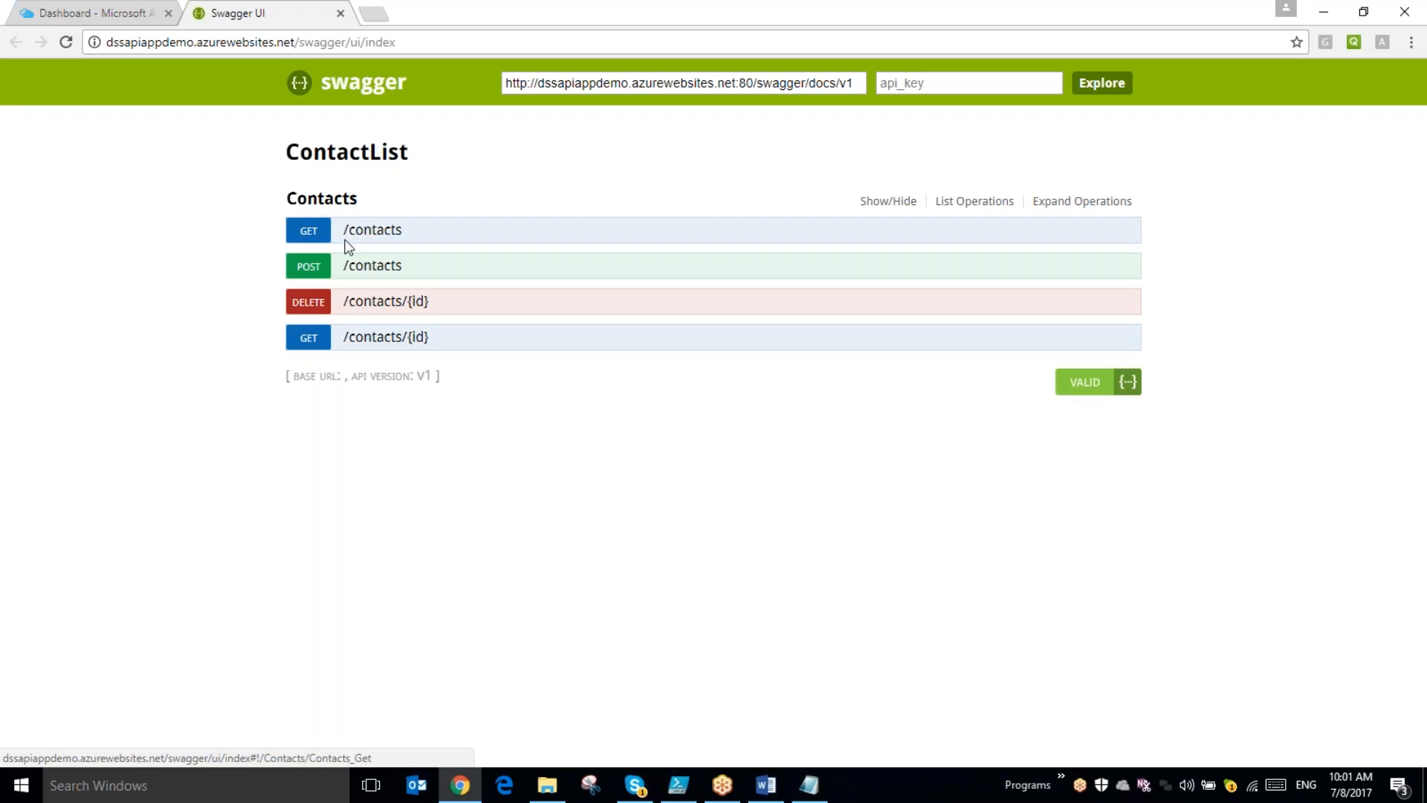
pyautogui.click(371, 229)
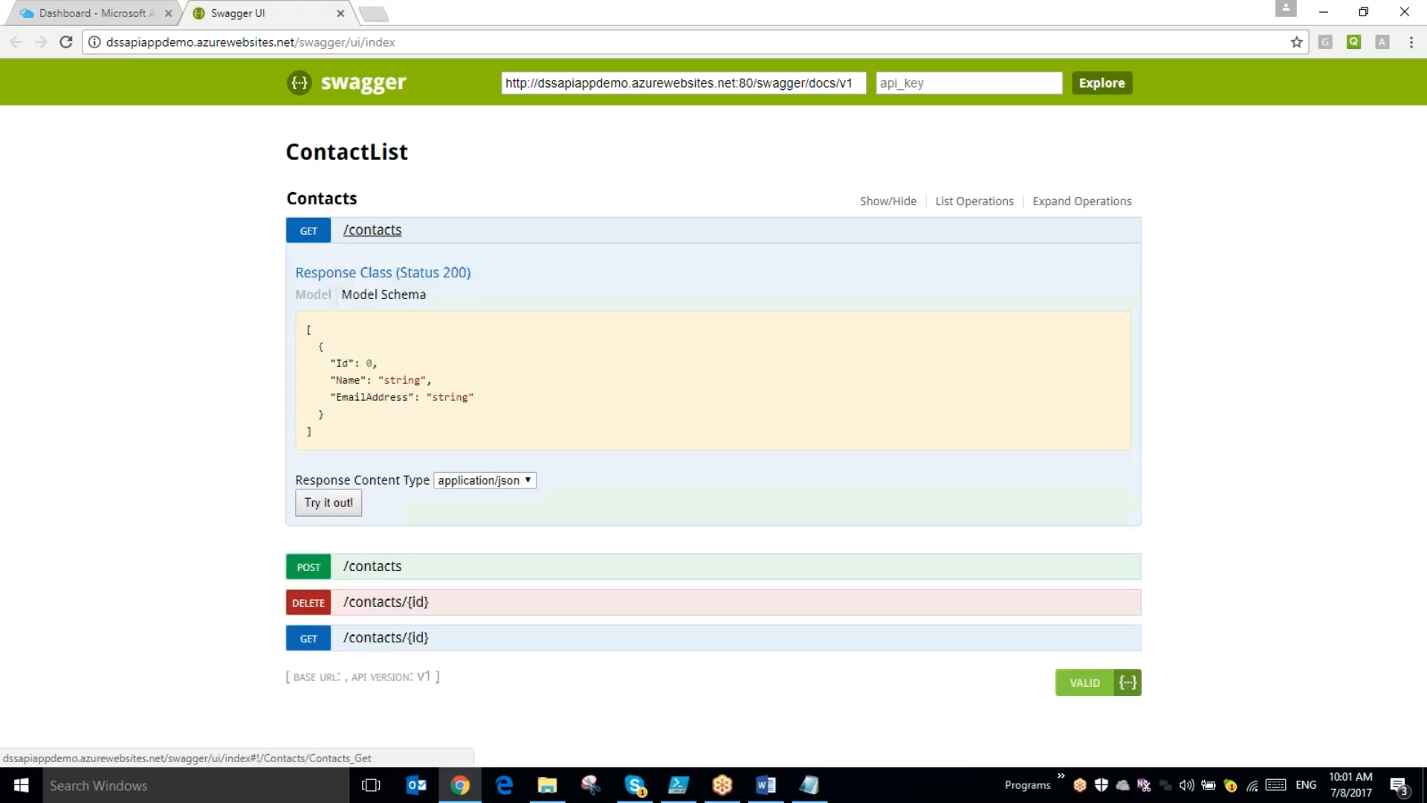
pyautogui.click(321, 501)
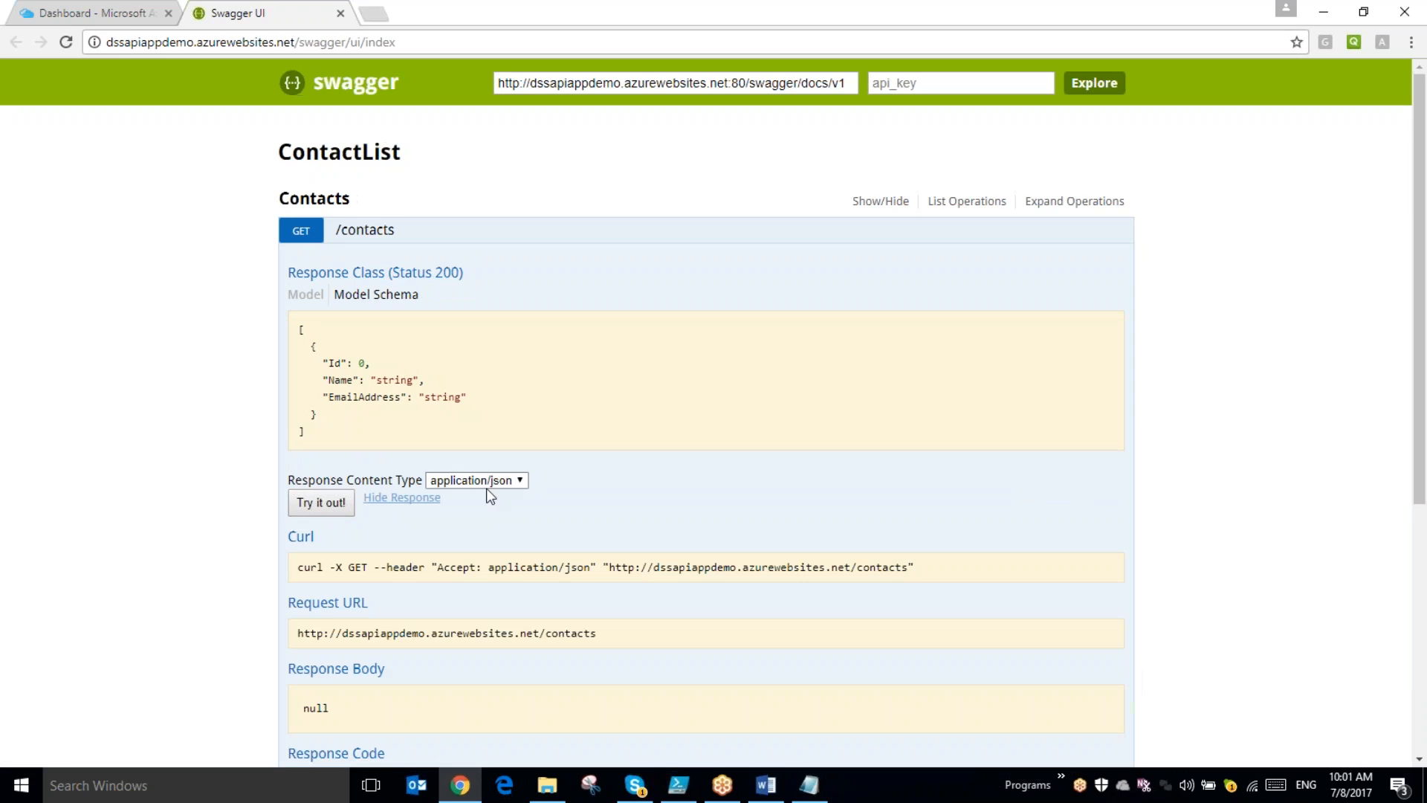
pyautogui.scroll(-2, 484, 492)
pyautogui.scroll(-1, 490, 496)
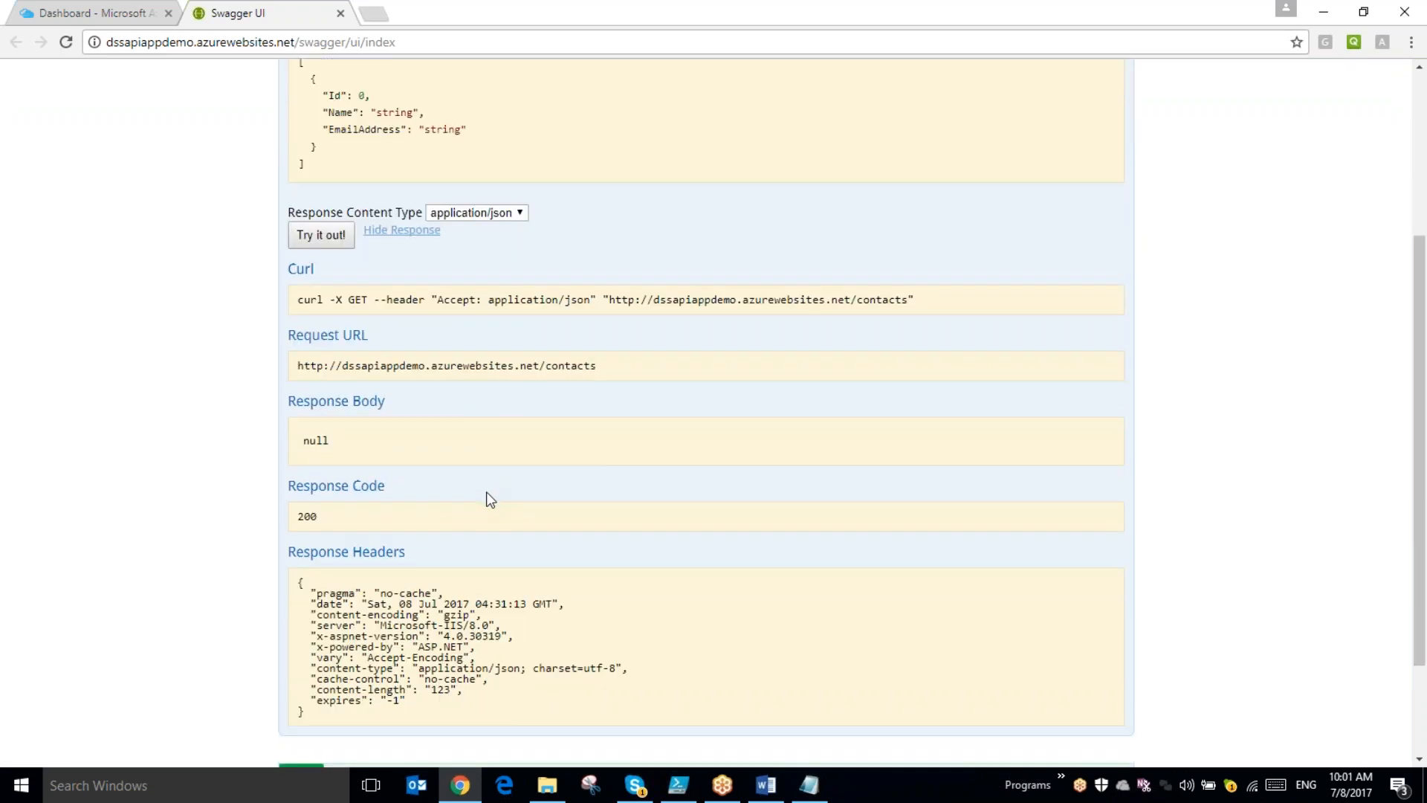
pyautogui.scroll(3, 486, 492)
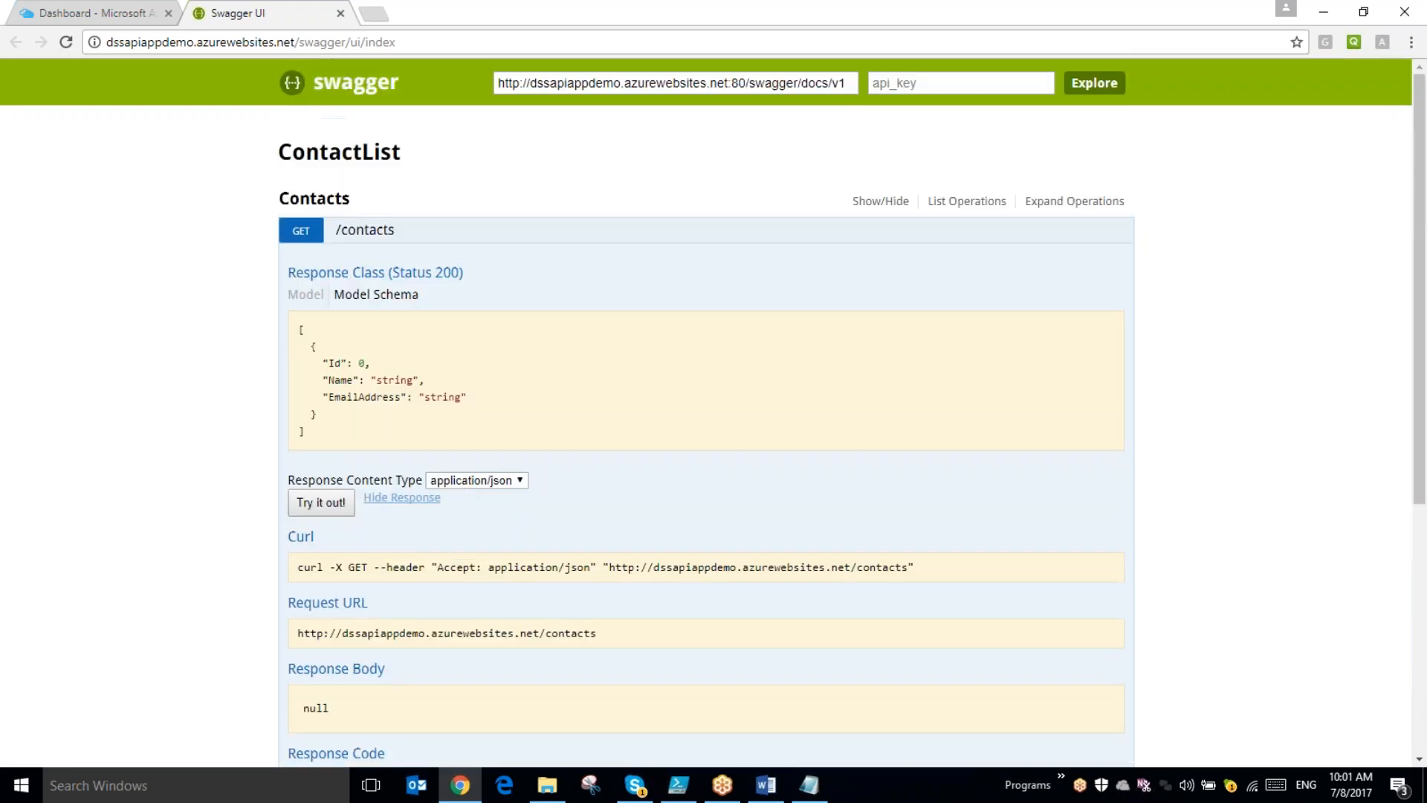
pyautogui.click(380, 237)
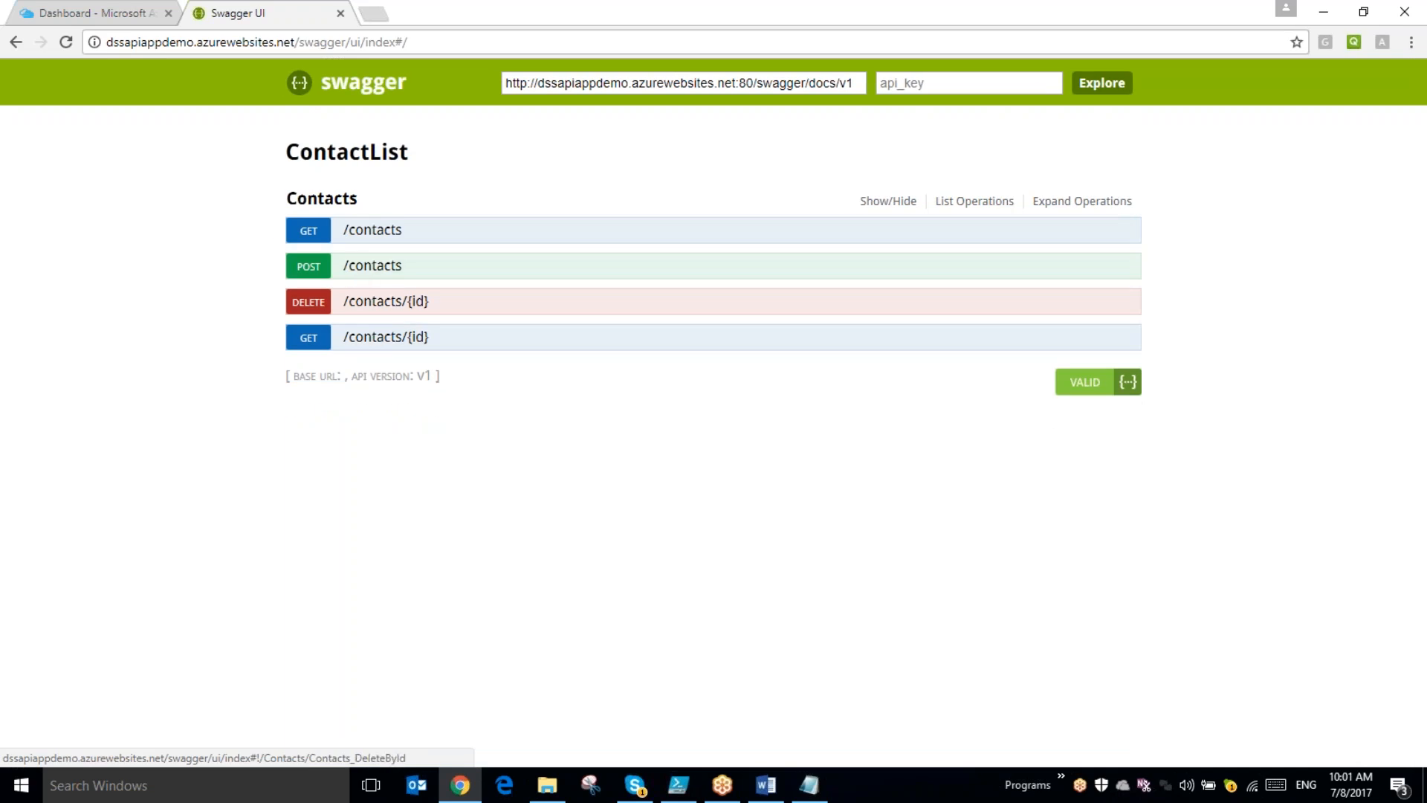
# - Load the model schema into the POST /contacts body and fill in the contact's name and email address
pyautogui.click(360, 268)
pyautogui.click(1024, 621)
pyautogui.doubleClick(487, 585)
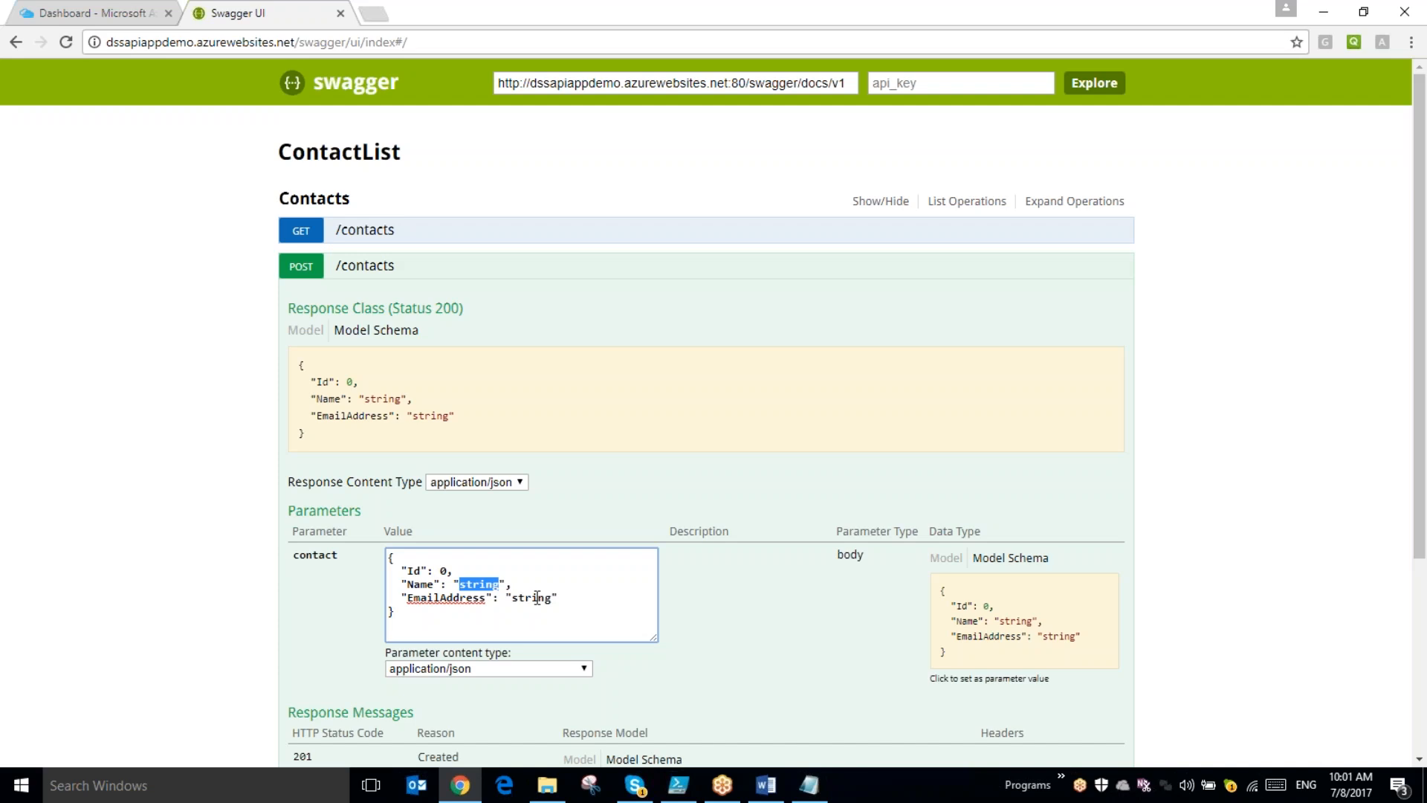
pyautogui.press('BackSpace')
pyautogui.write('Rav')
pyautogui.click(530, 608)
pyautogui.moveTo(512, 598); pyautogui.dragTo(558, 600)
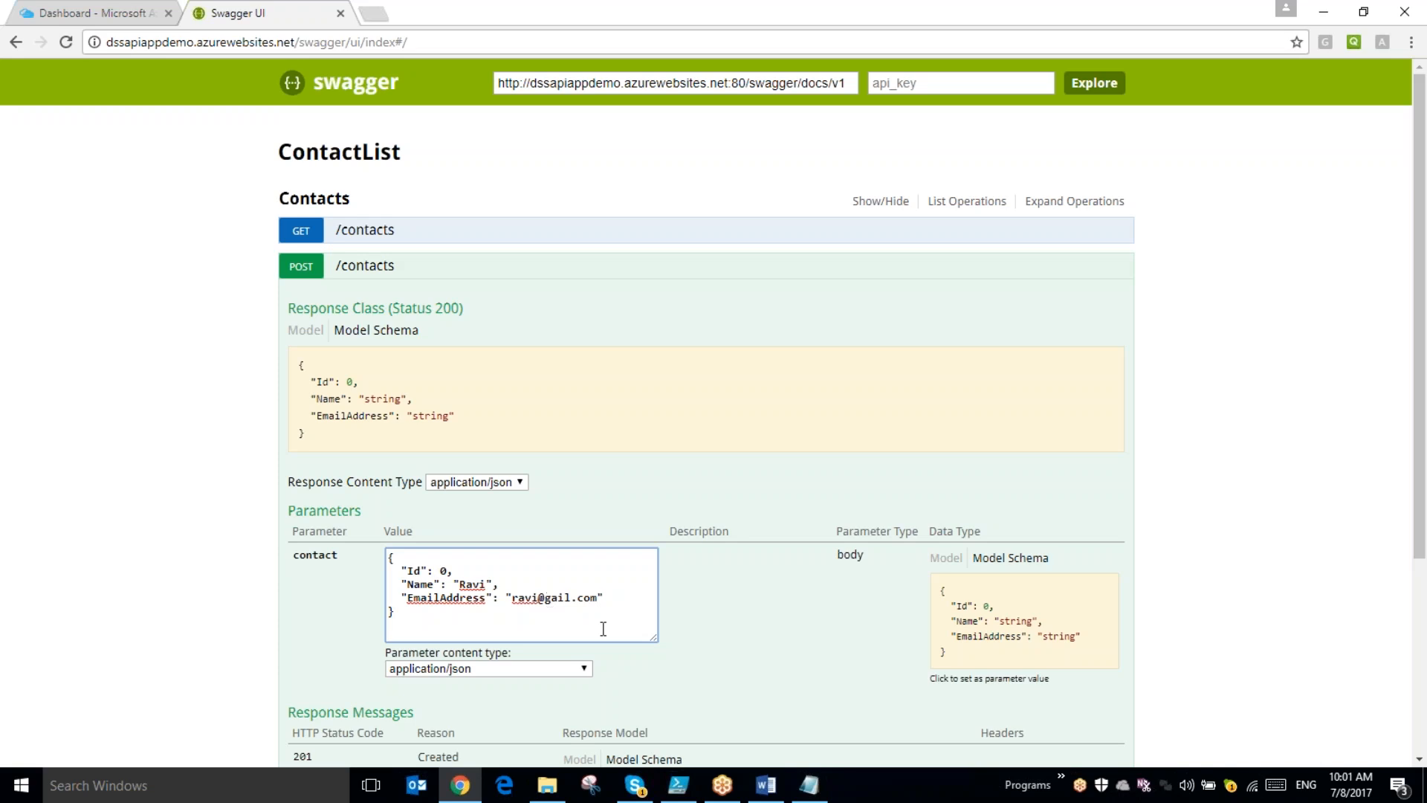
# - Submit the POST /contacts request and check the returned response body
pyautogui.scroll(-3, 386, 639)
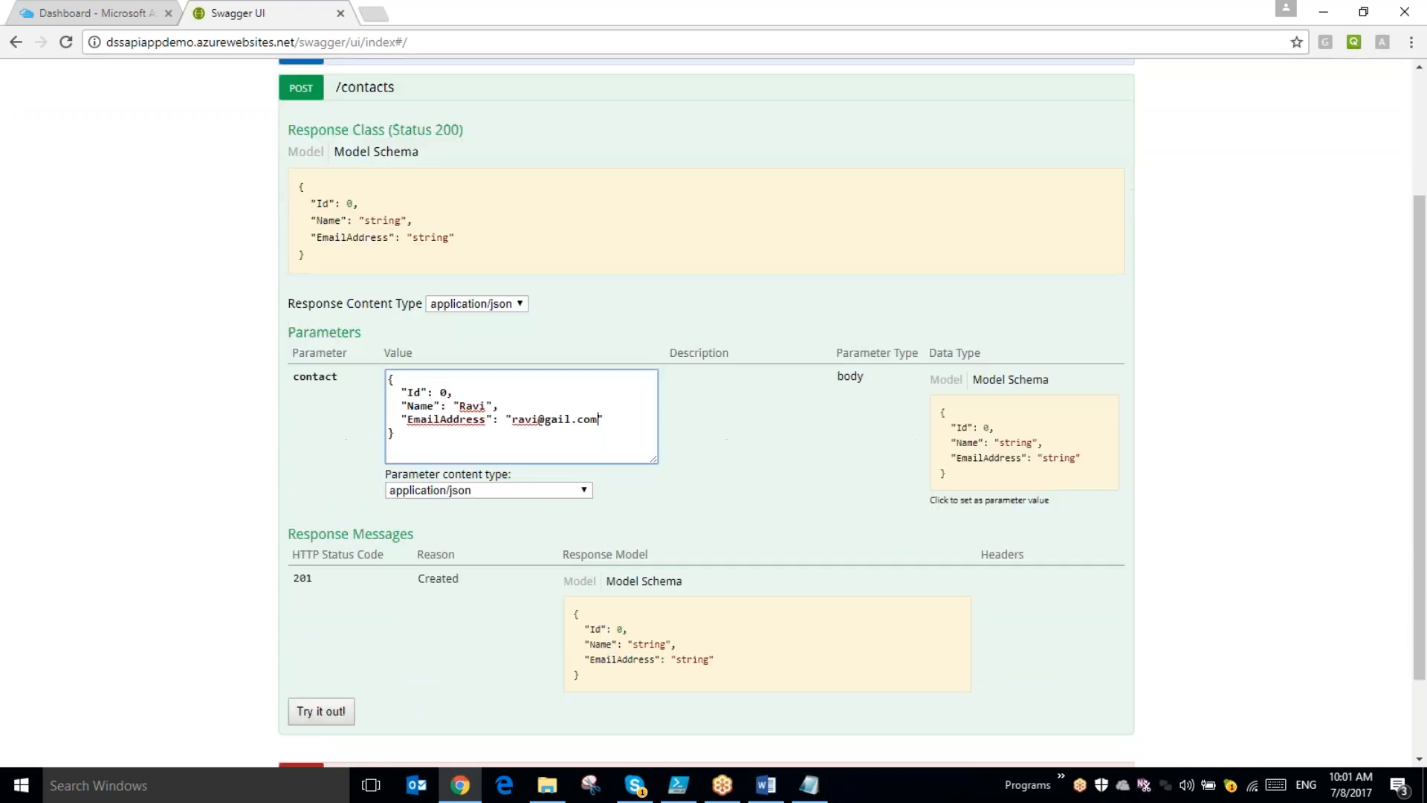
pyautogui.click(326, 711)
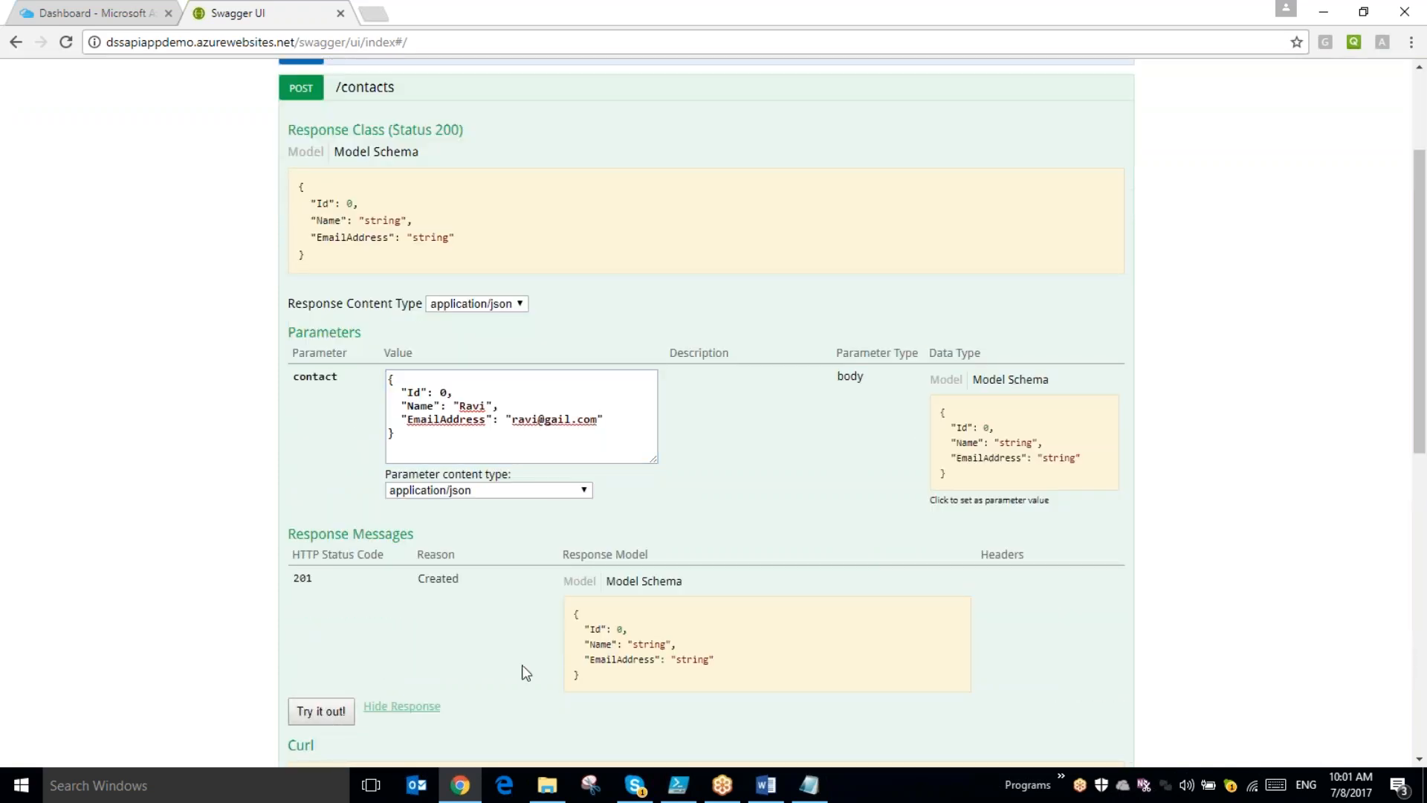
pyautogui.scroll(-2, 483, 661)
pyautogui.scroll(-2, 445, 658)
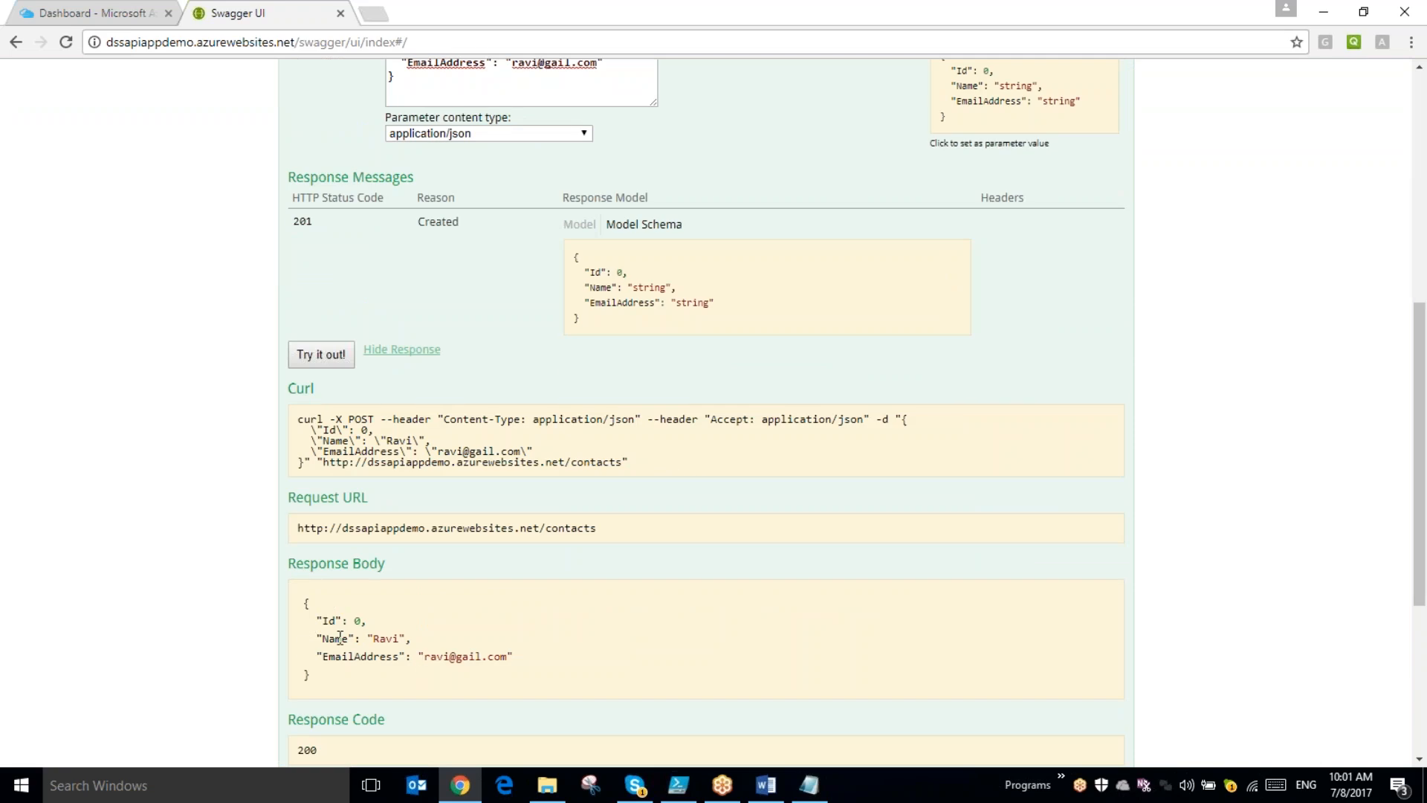
# - Post a second contact with Id 1, replacing the name and email address in the request body
pyautogui.scroll(2, 344, 634)
pyautogui.doubleClick(443, 214)
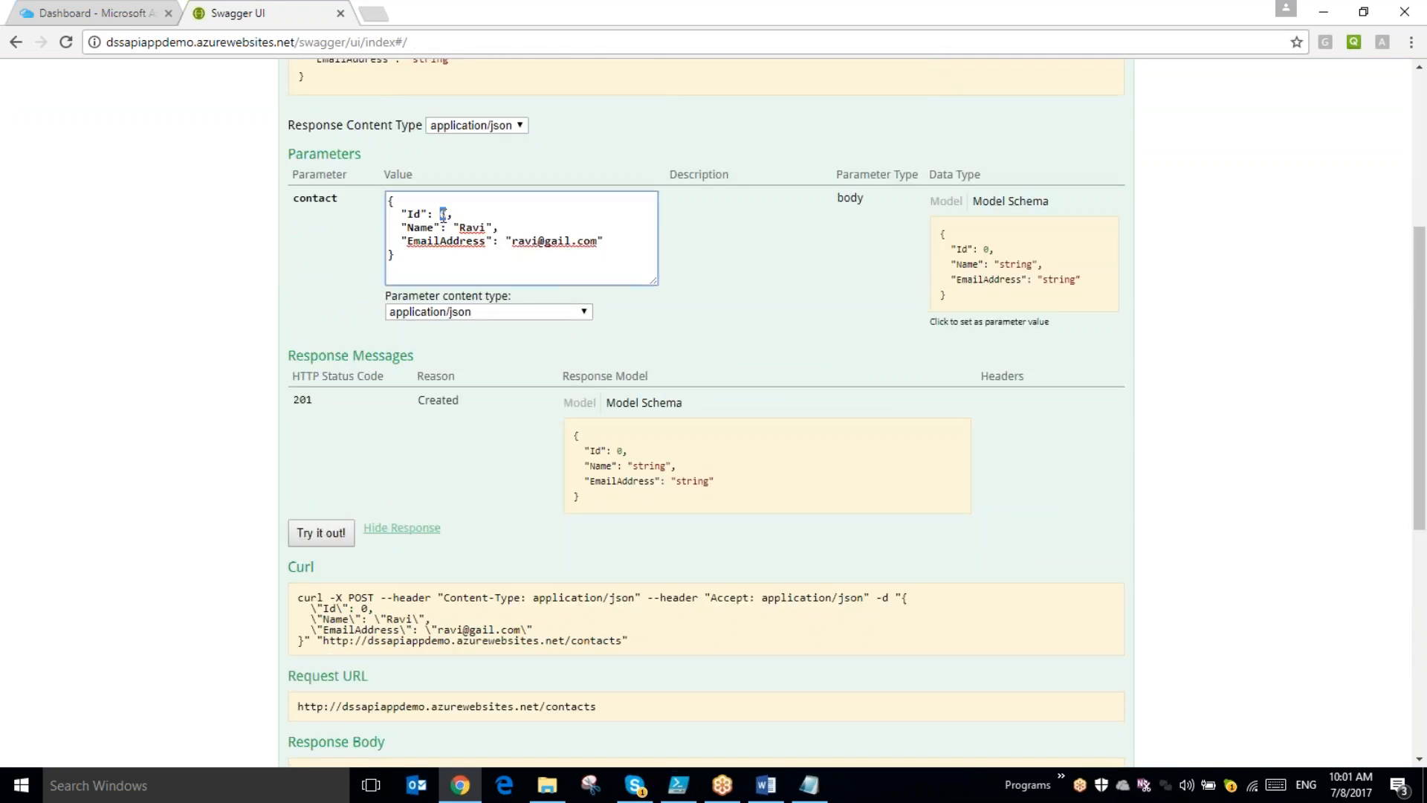
pyautogui.doubleClick(472, 228)
pyautogui.write('Srinivas')
pyautogui.press('Down')
pyautogui.write('sri')
pyautogui.click(319, 532)
# - Run GET /contacts again to retrieve the full contact list
pyautogui.scroll(3, 387, 497)
pyautogui.scroll(2, 427, 475)
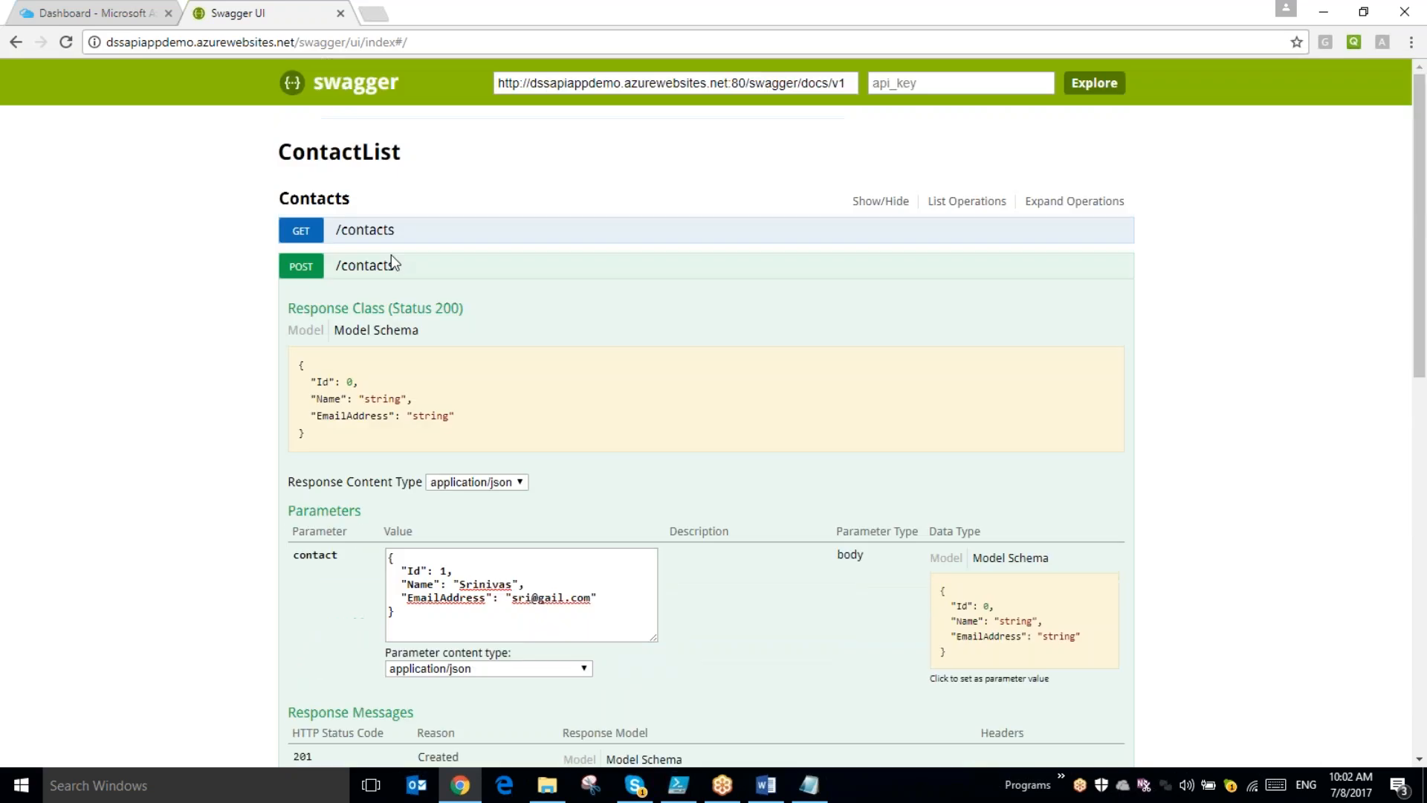
pyautogui.click(364, 230)
pyautogui.click(333, 503)
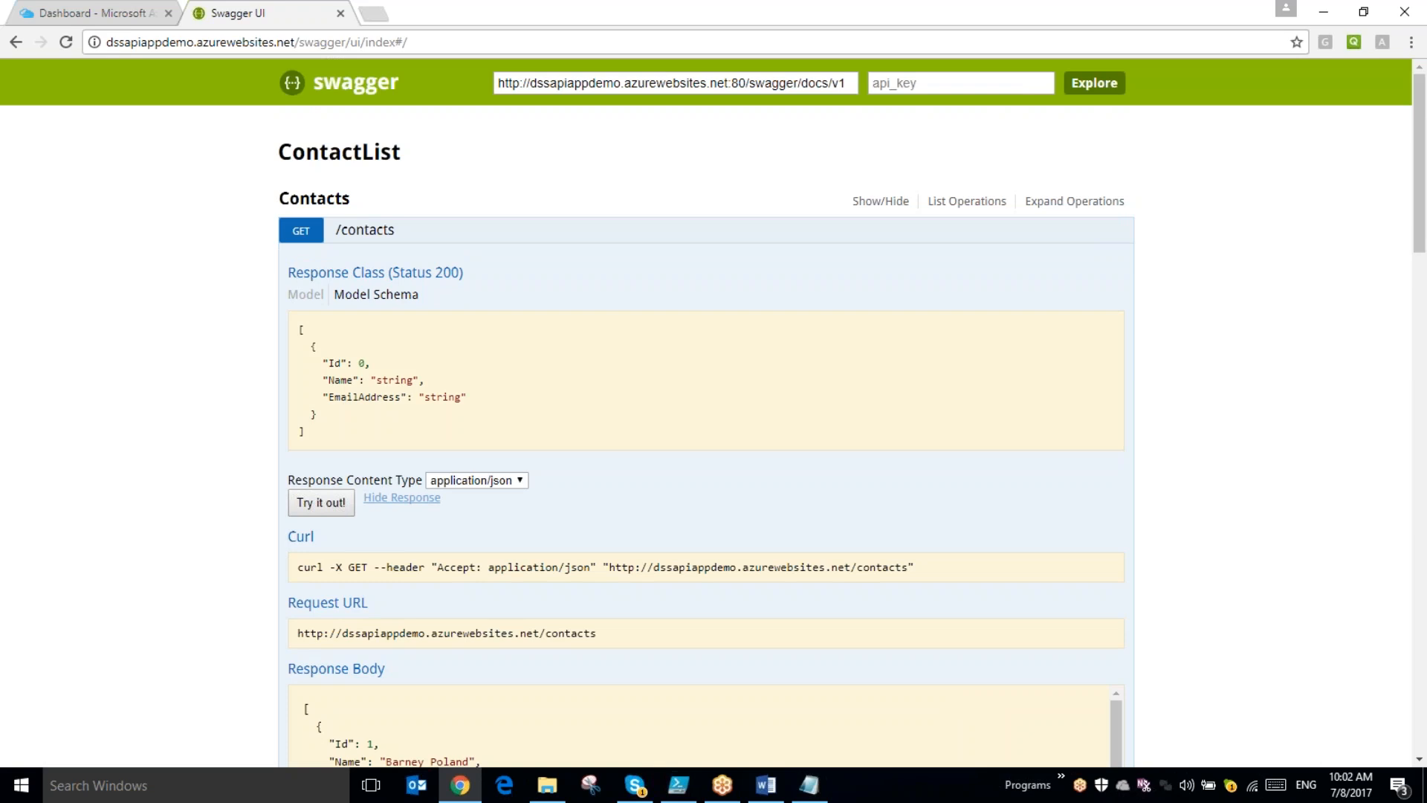
# - Compare the sample contacts with the newly added ones in the response body, and collapse both /contacts operations
pyautogui.scroll(-8, 752, 475)
pyautogui.scroll(3, 752, 474)
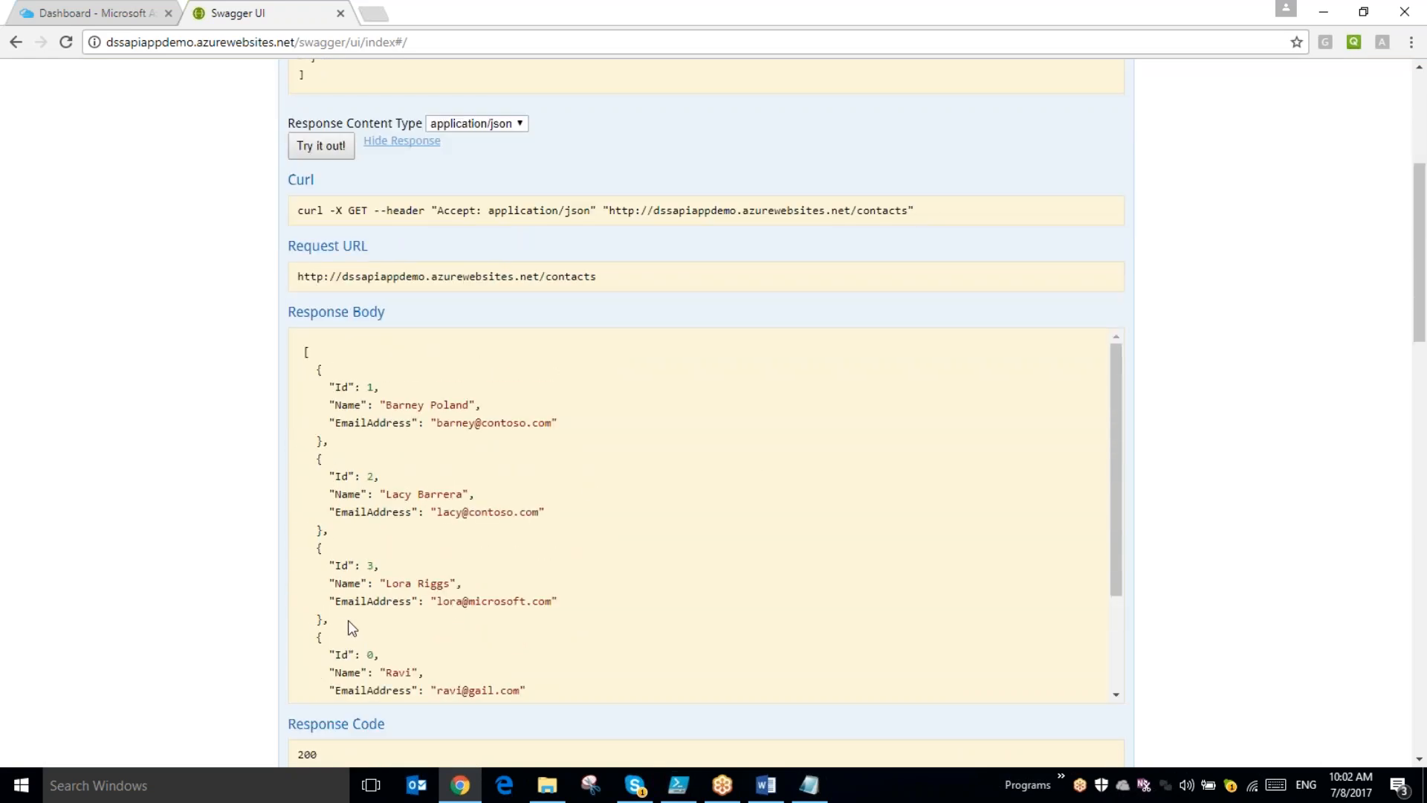
pyautogui.moveTo(329, 622); pyautogui.dragTo(311, 370)
pyautogui.scroll(-3, 480, 434)
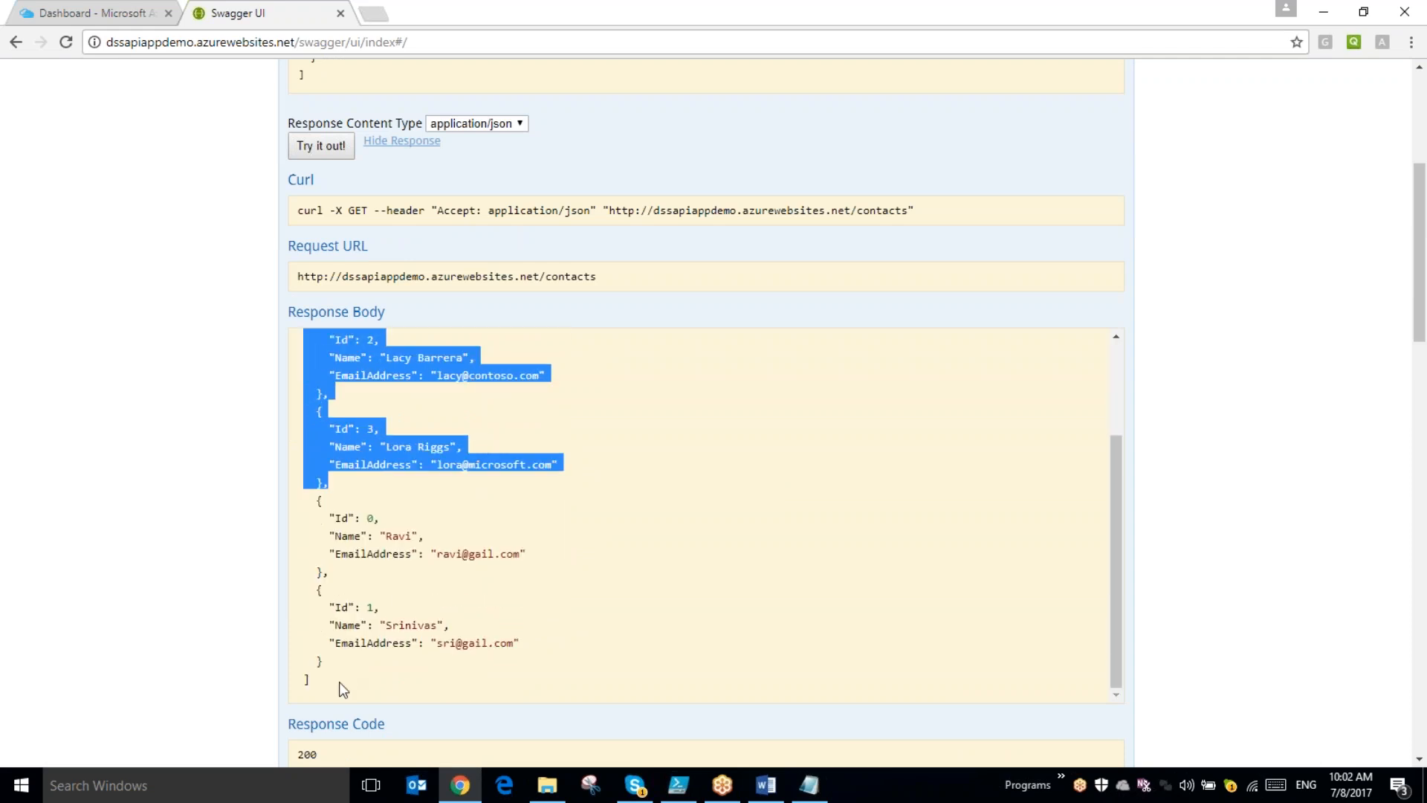
pyautogui.moveTo(328, 661); pyautogui.dragTo(287, 507)
pyautogui.click(795, 669)
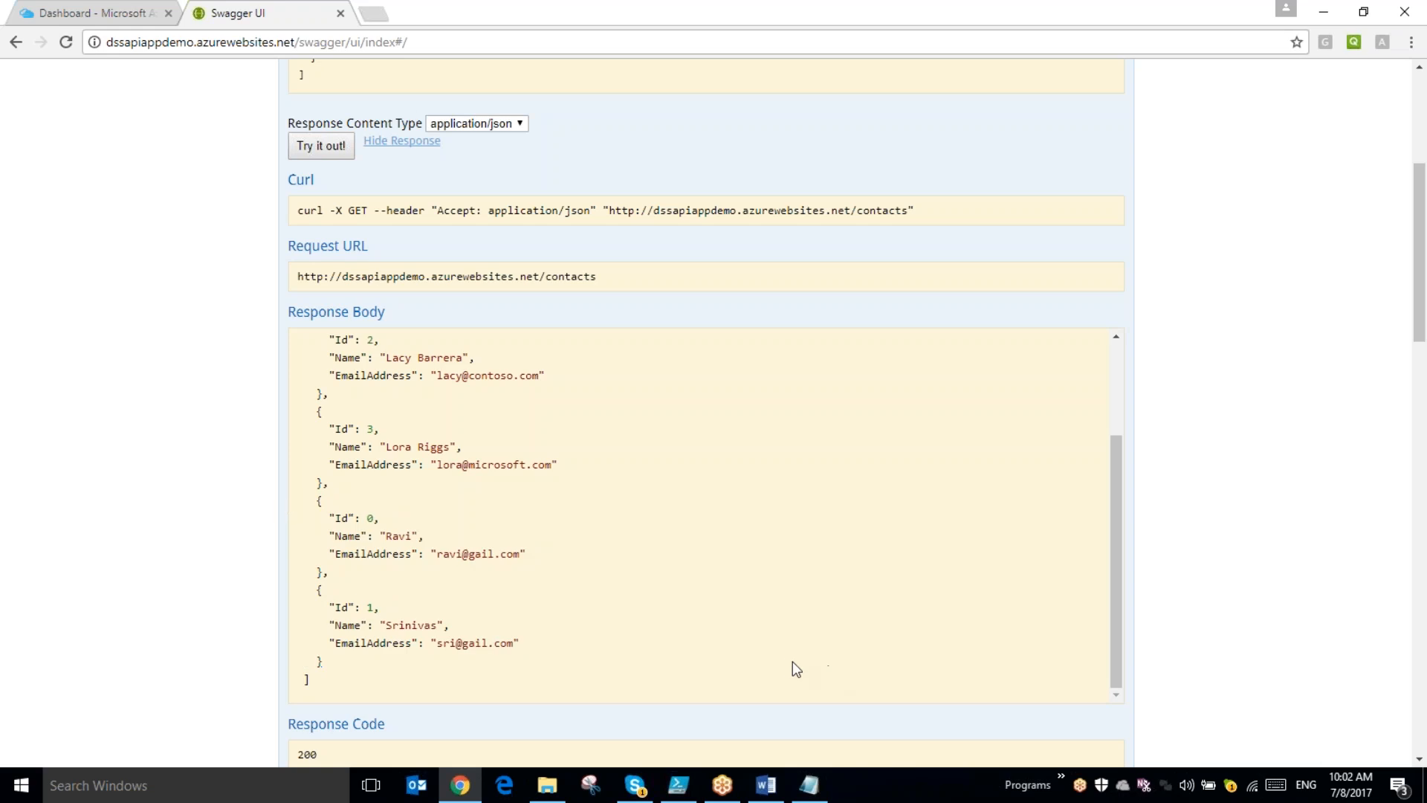
pyautogui.scroll(1, 660, 623)
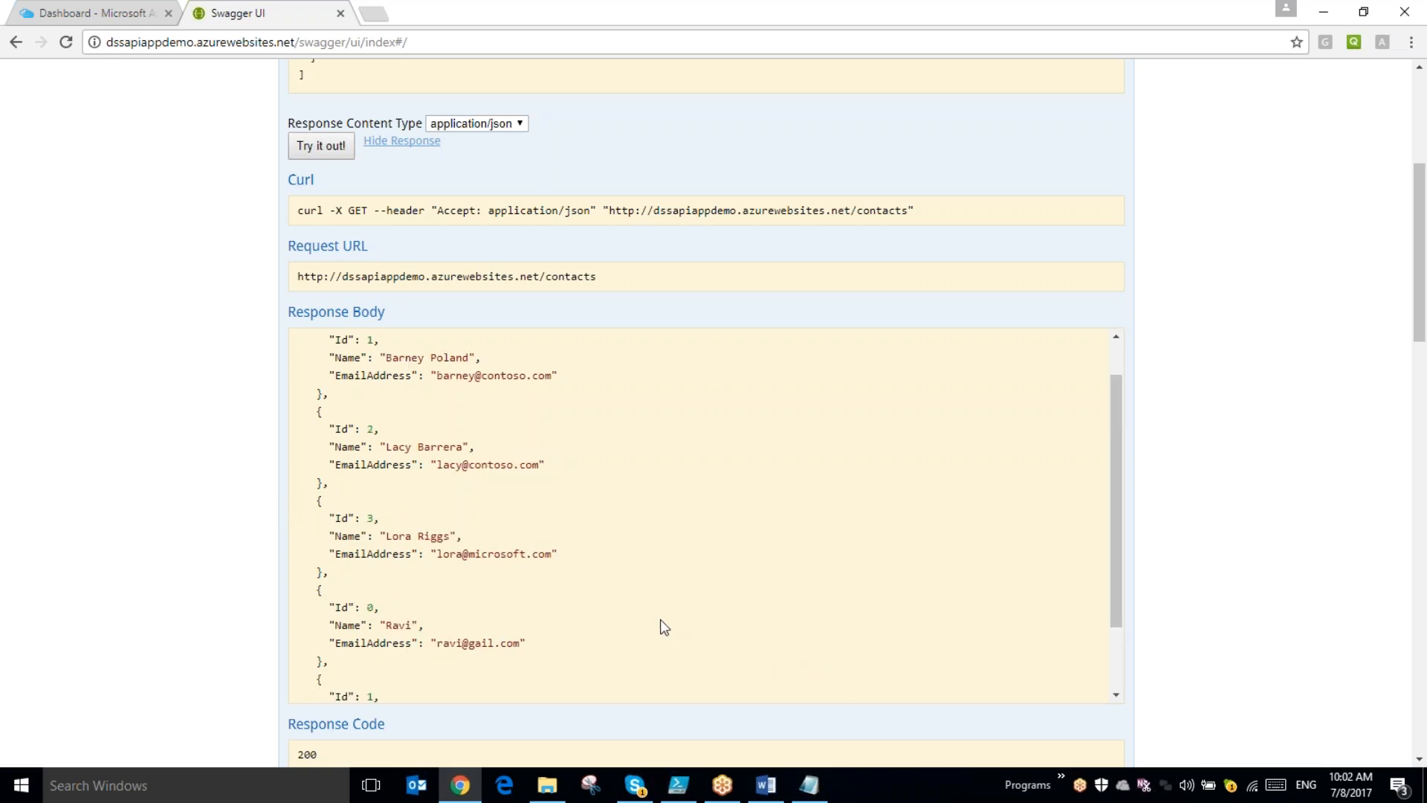
pyautogui.scroll(-1, 472, 505)
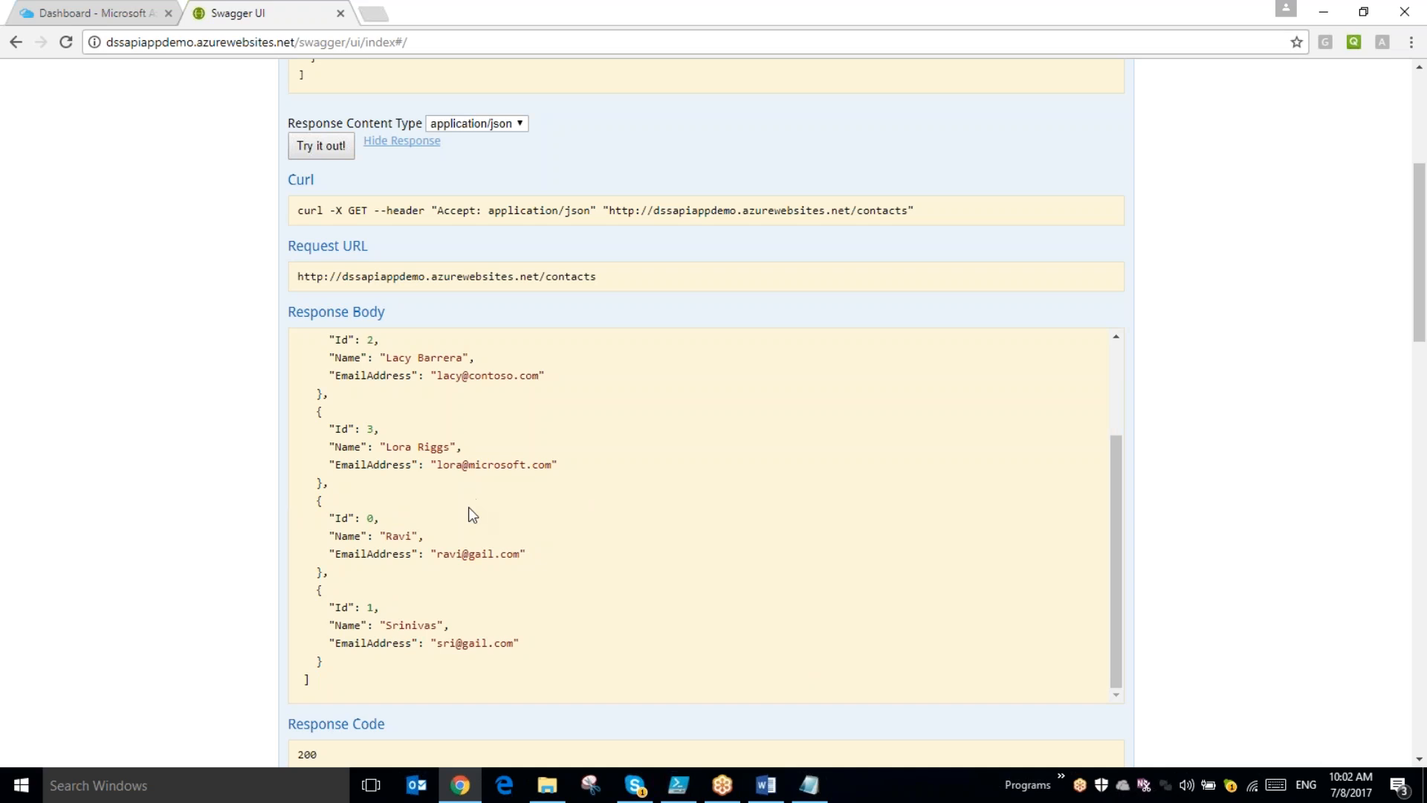
pyautogui.scroll(6, 819, 340)
pyautogui.click(349, 237)
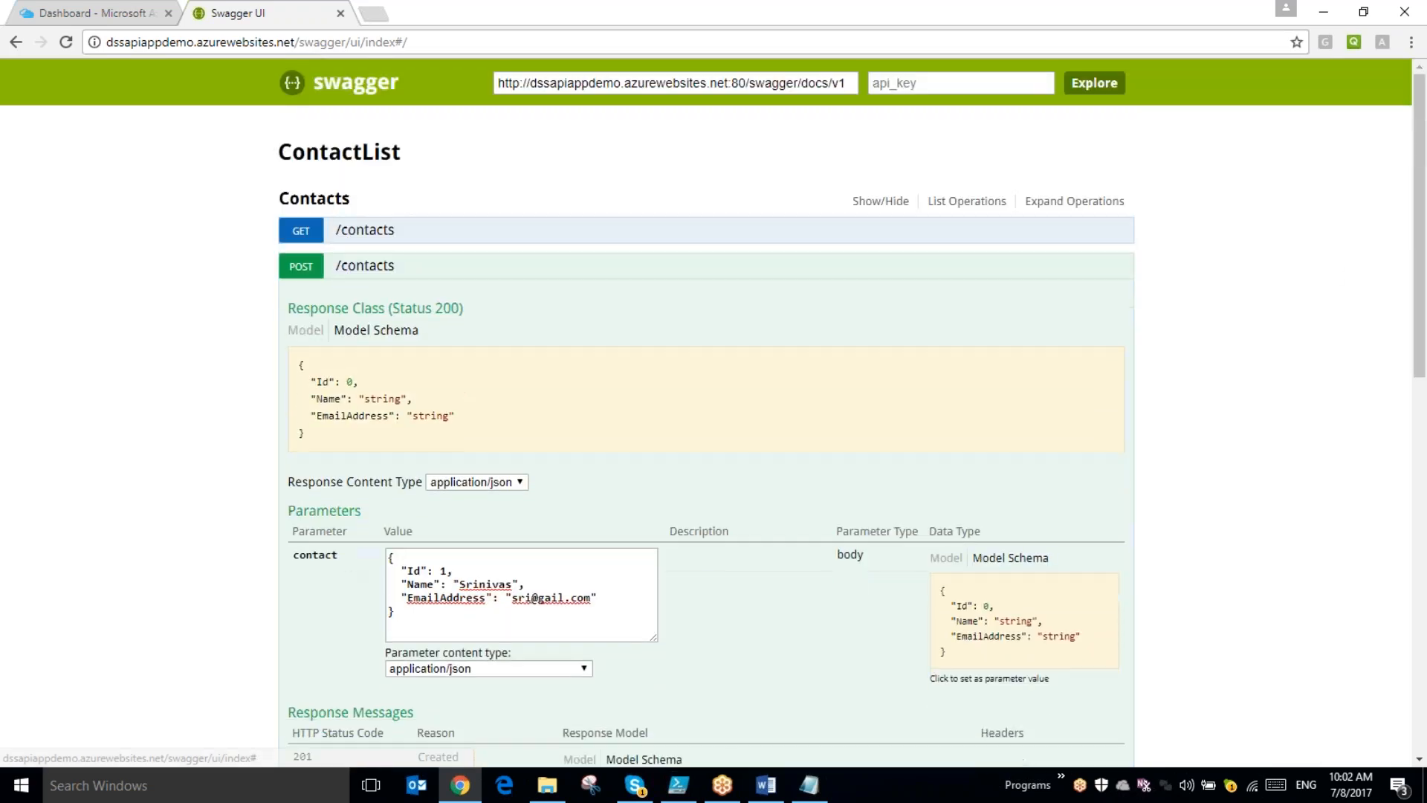
pyautogui.click(364, 267)
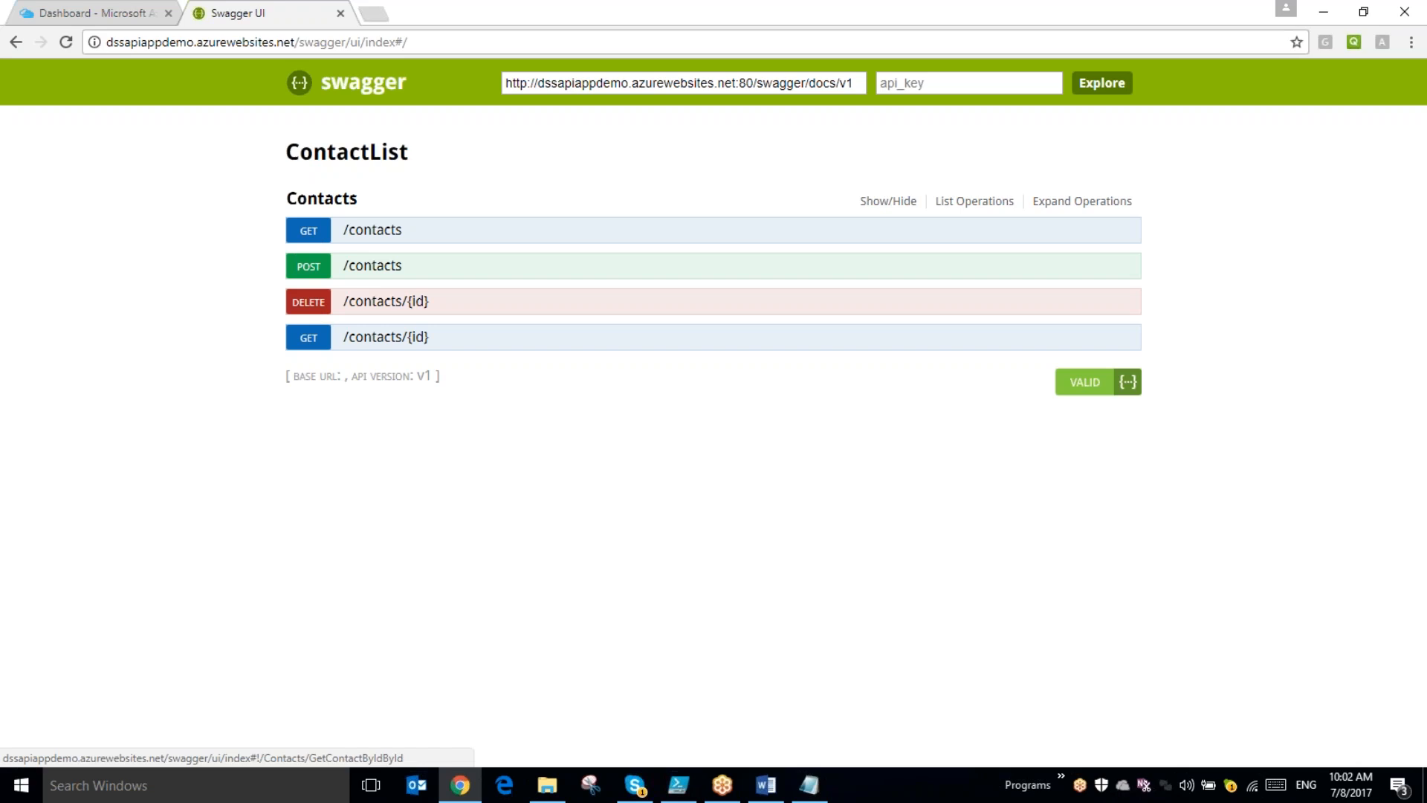
# - Run GET /contacts/{id} with id 1 and review the returned contact and response headers
pyautogui.click(402, 342)
pyautogui.click(492, 661)
pyautogui.write('1')
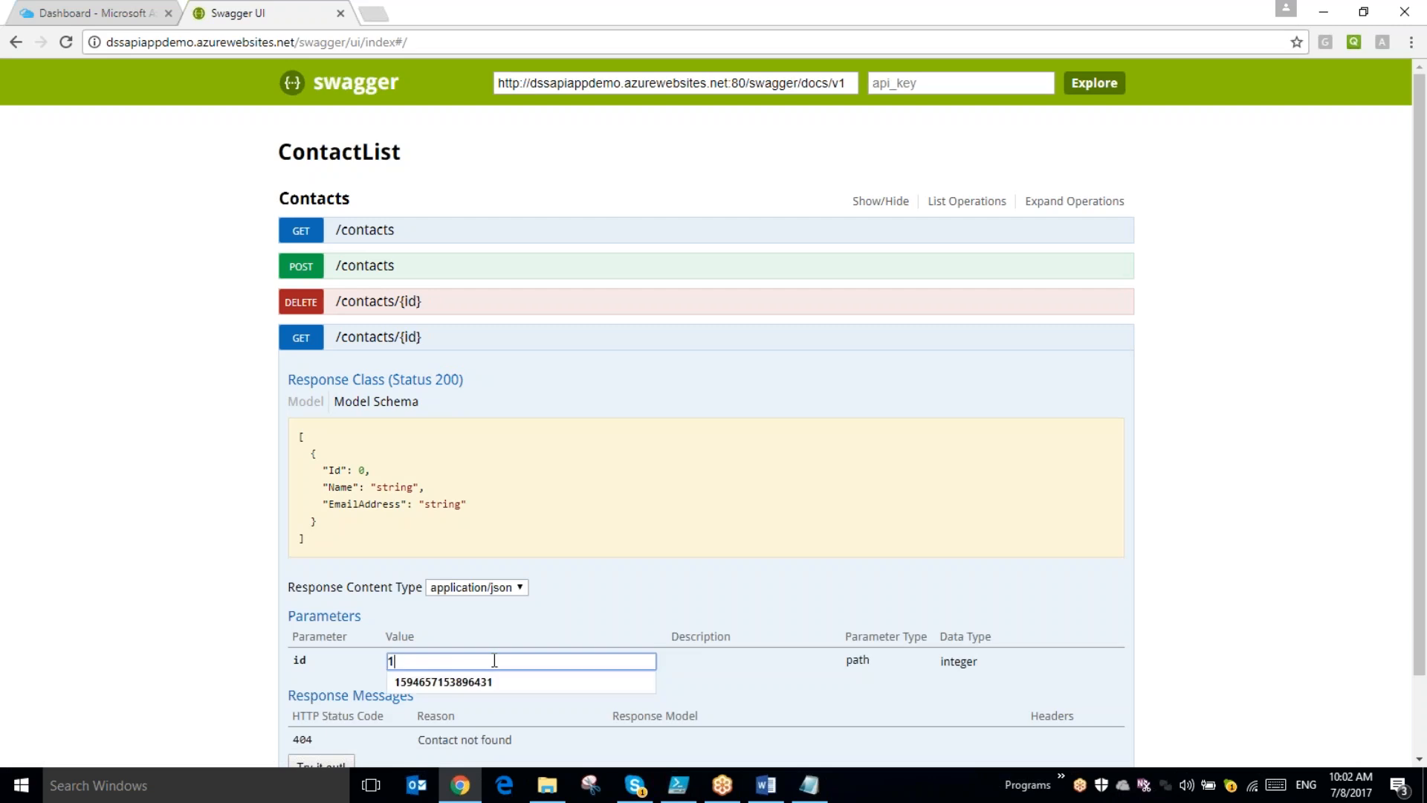
pyautogui.scroll(-2, 446, 668)
pyautogui.click(315, 676)
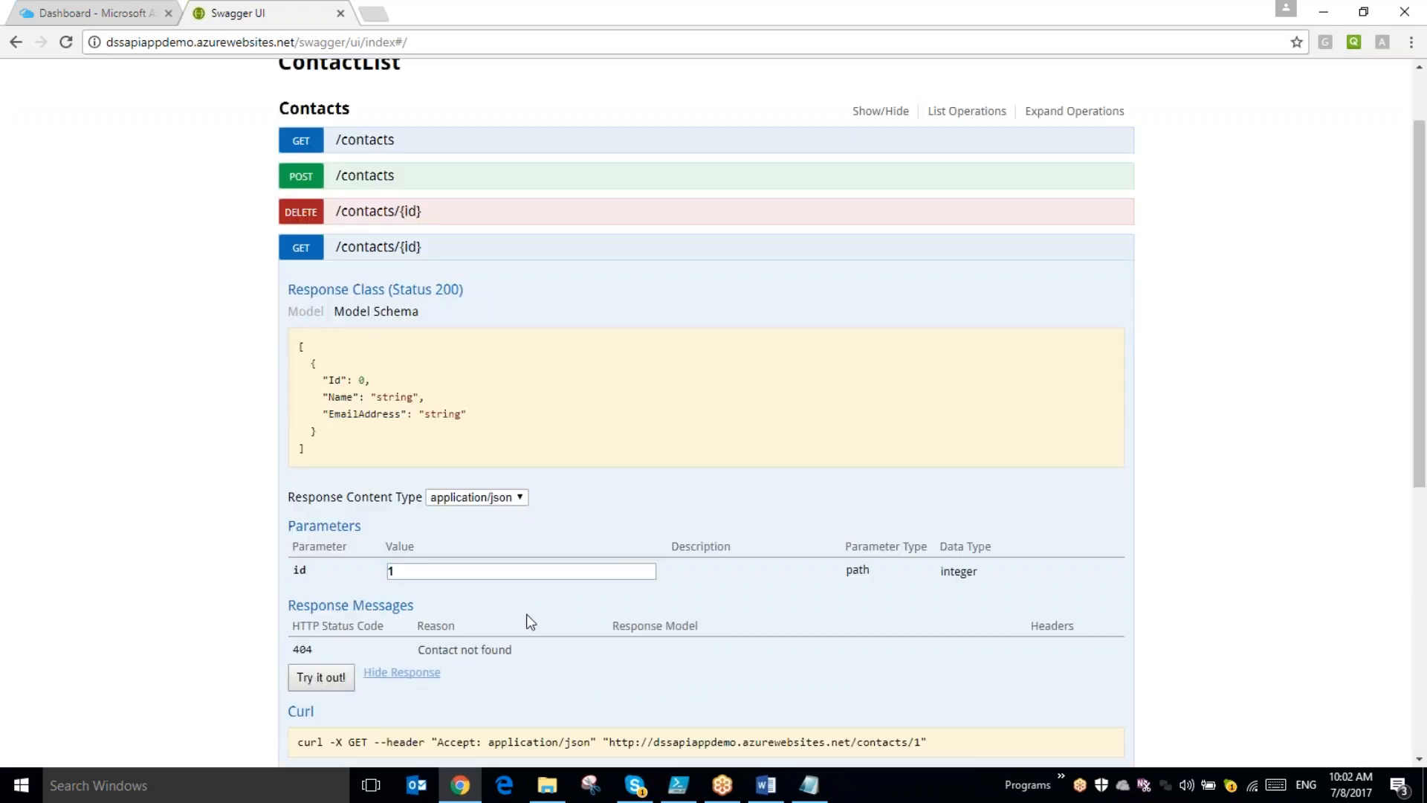
pyautogui.scroll(-5, 544, 616)
pyautogui.scroll(-2, 544, 619)
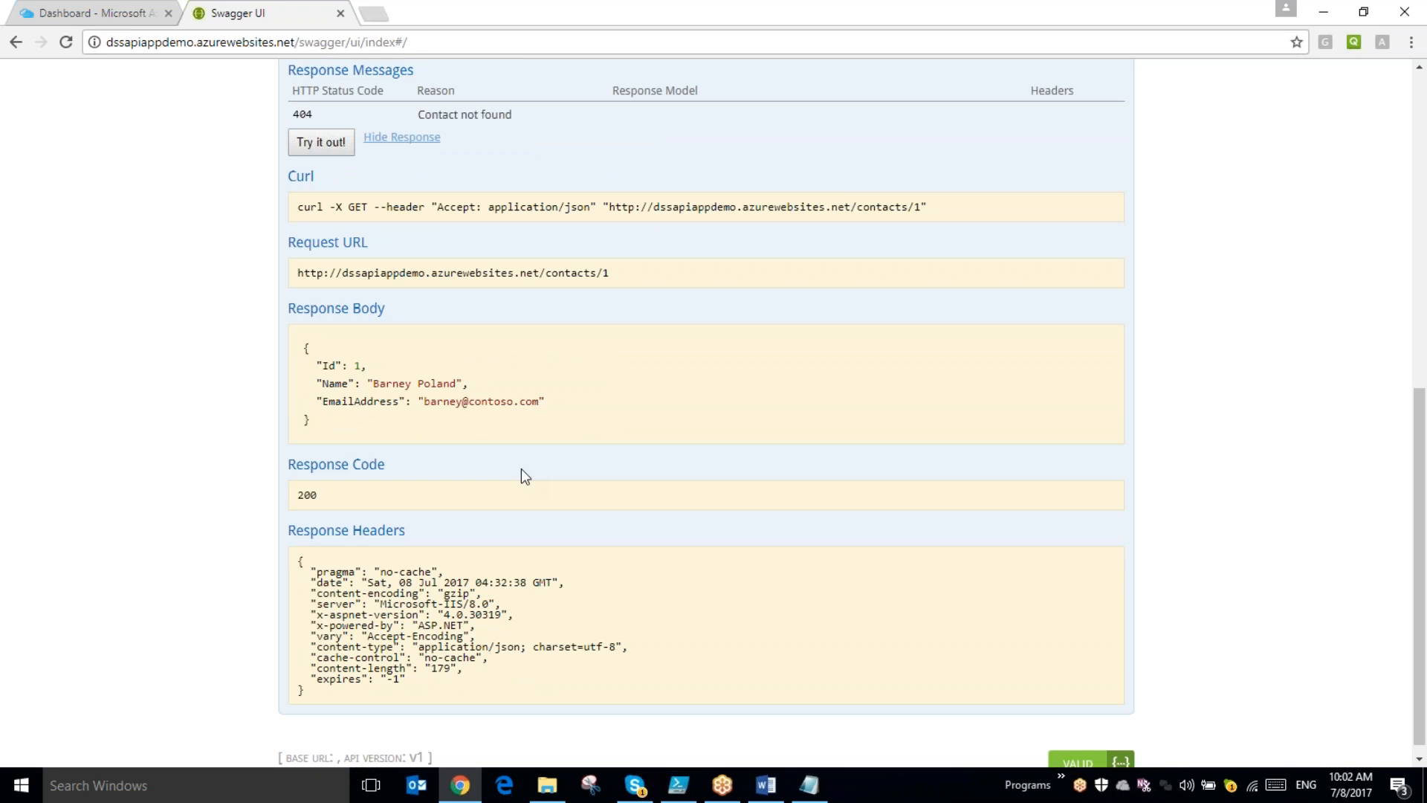
pyautogui.scroll(2, 520, 468)
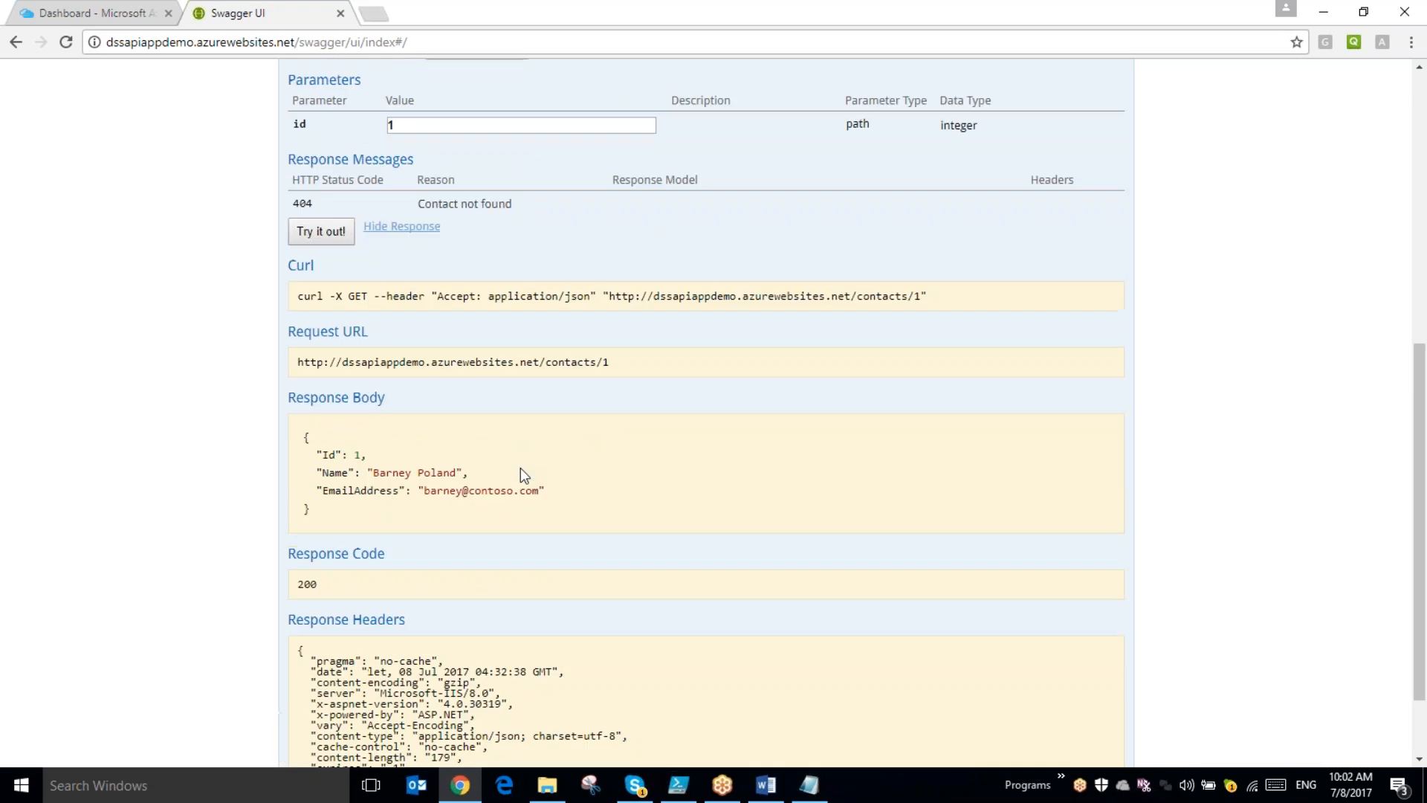
# - Return to the Azure portal, filter the service list by API and mark API Management services as a favorite
pyautogui.click(114, 16)
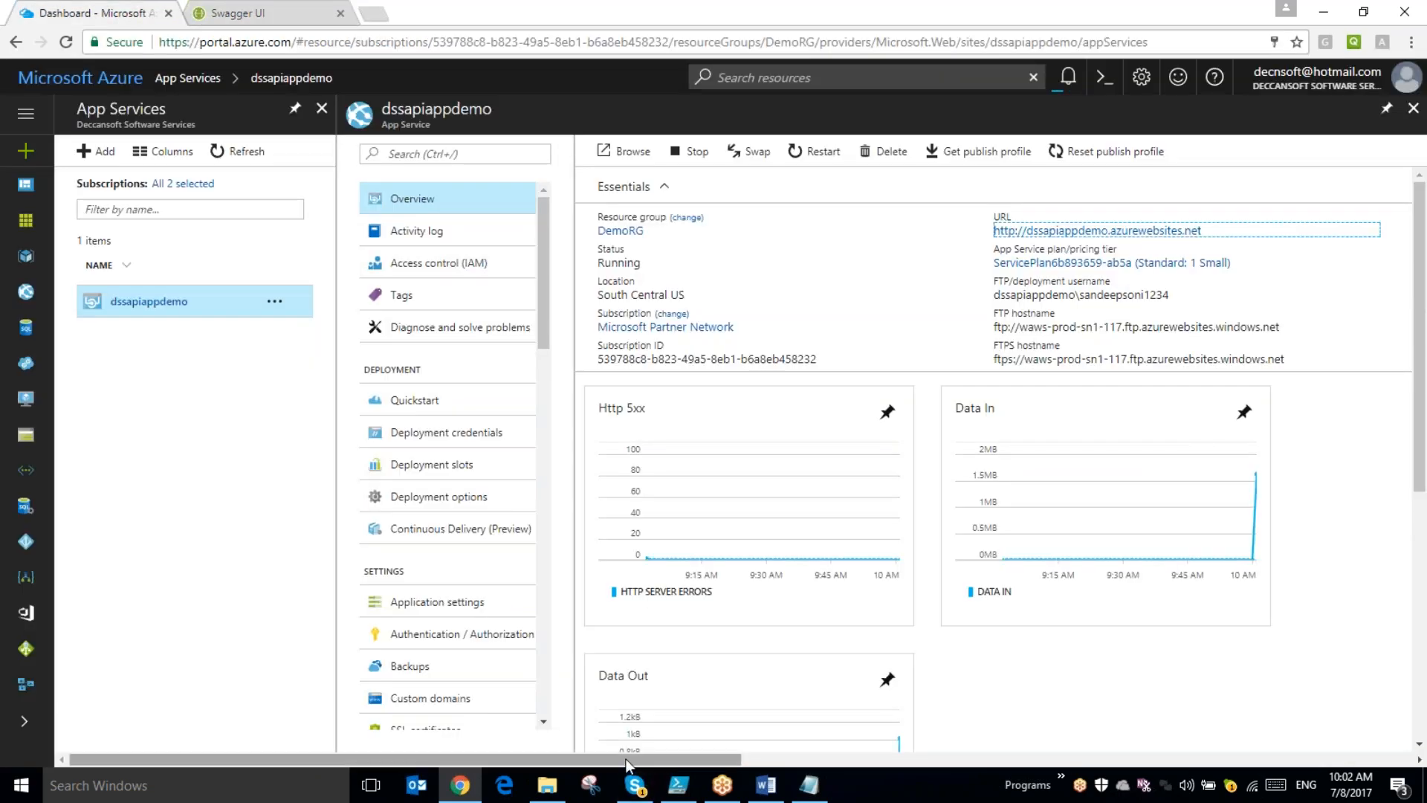
pyautogui.moveTo(628, 759)
pyautogui.mouseDown()
pyautogui.moveTo(730, 765)
pyautogui.moveTo(520, 786)
pyautogui.moveTo(414, 407)
pyautogui.mouseUp()
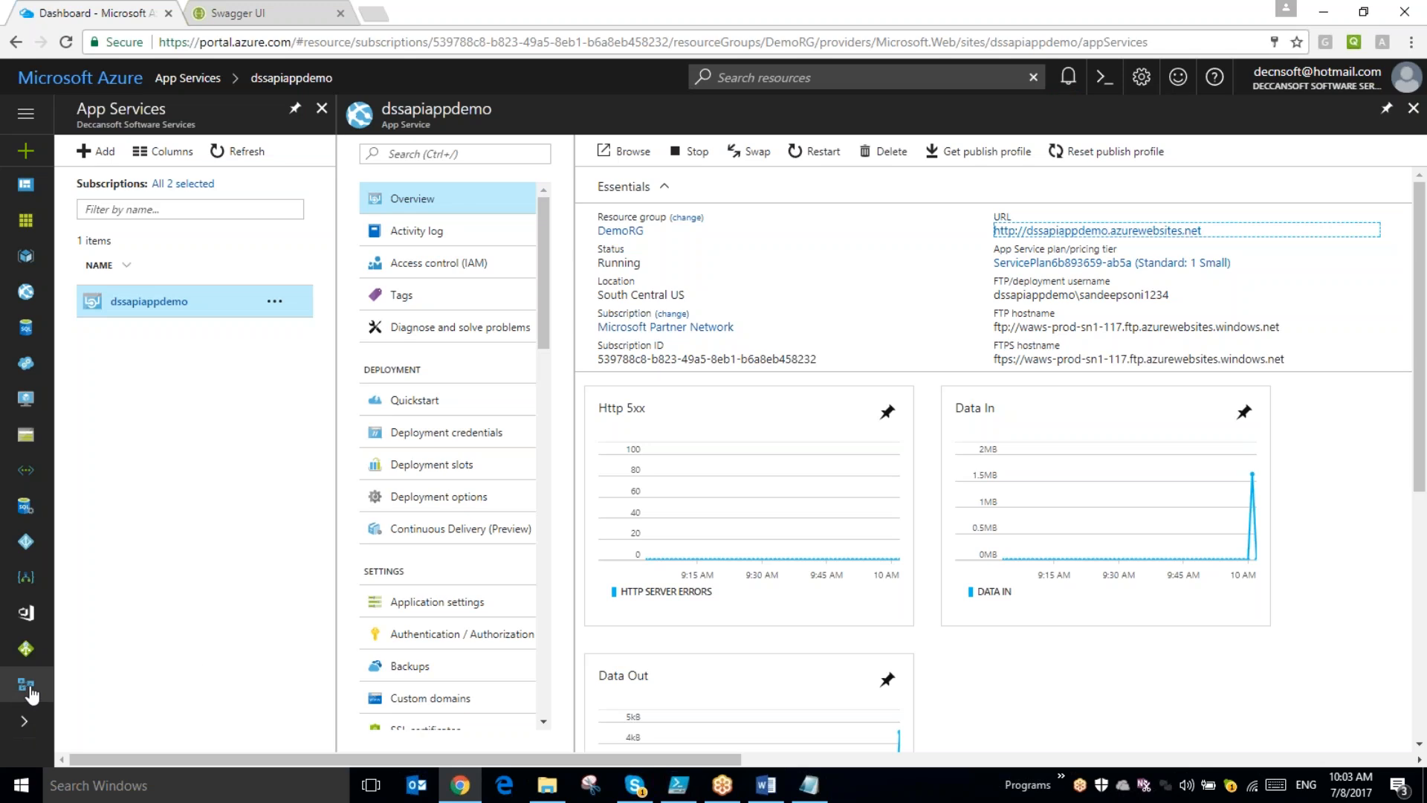
pyautogui.click(22, 724)
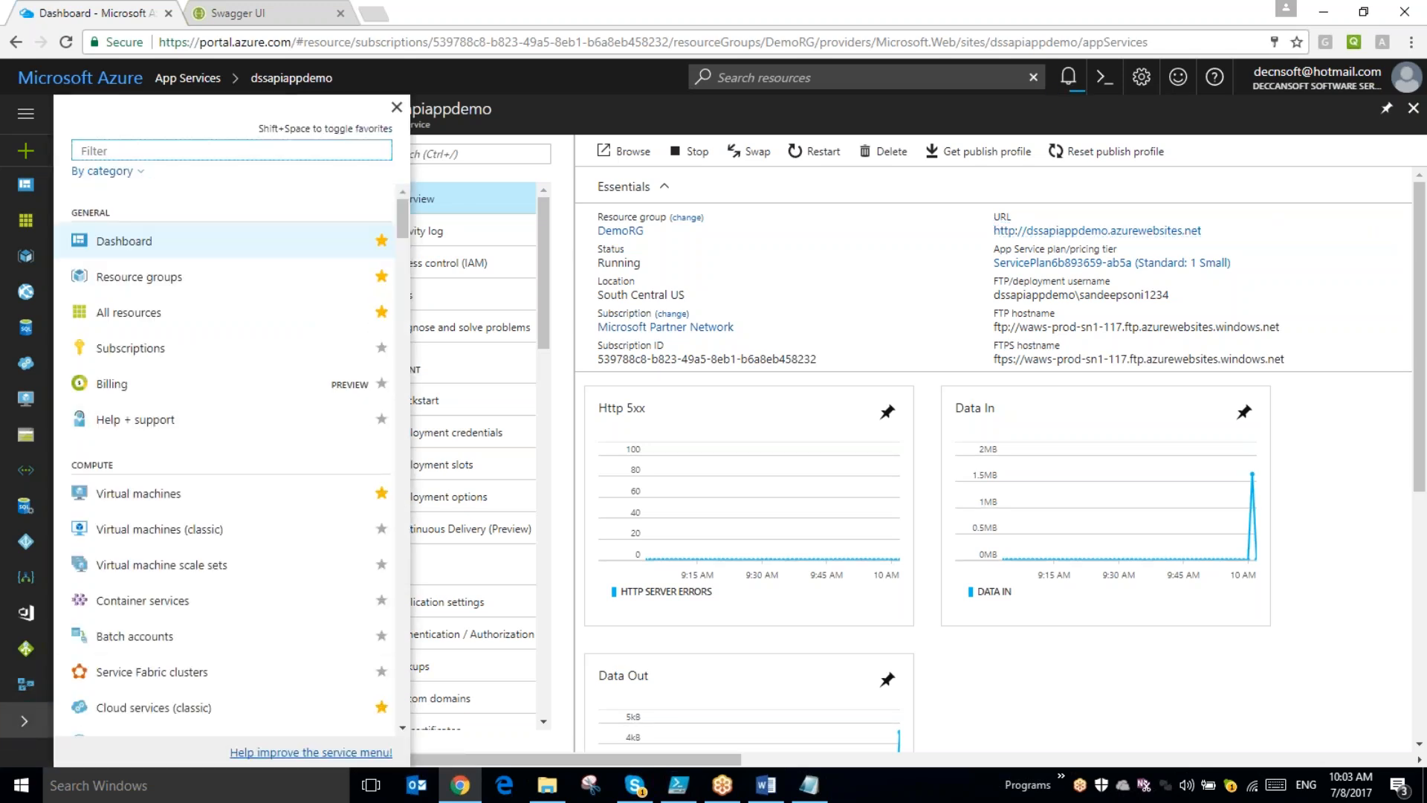
pyautogui.write('API')
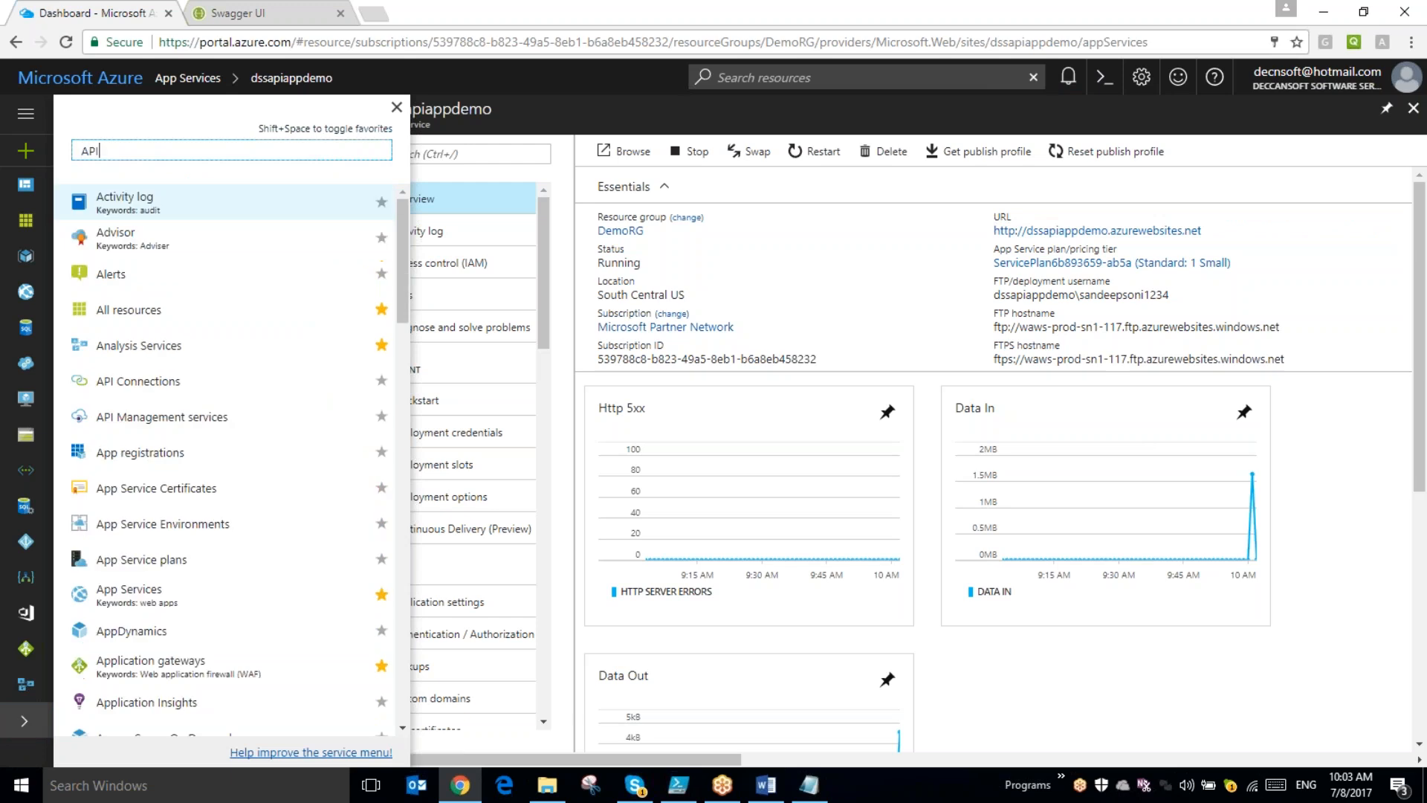
pyautogui.click(396, 238)
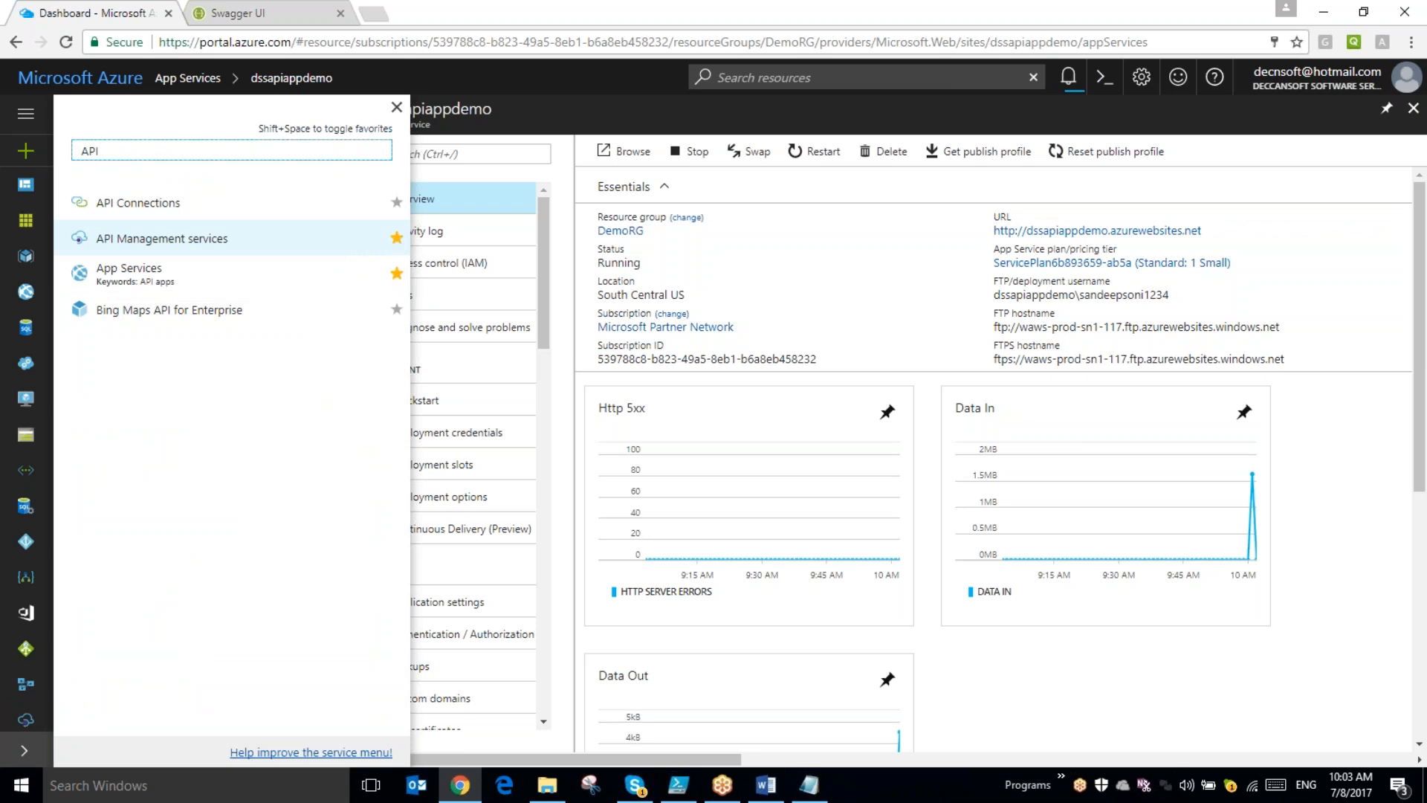
# - Open the API Management services list and view the overview of the DssDemoMgmt service
pyautogui.click(198, 238)
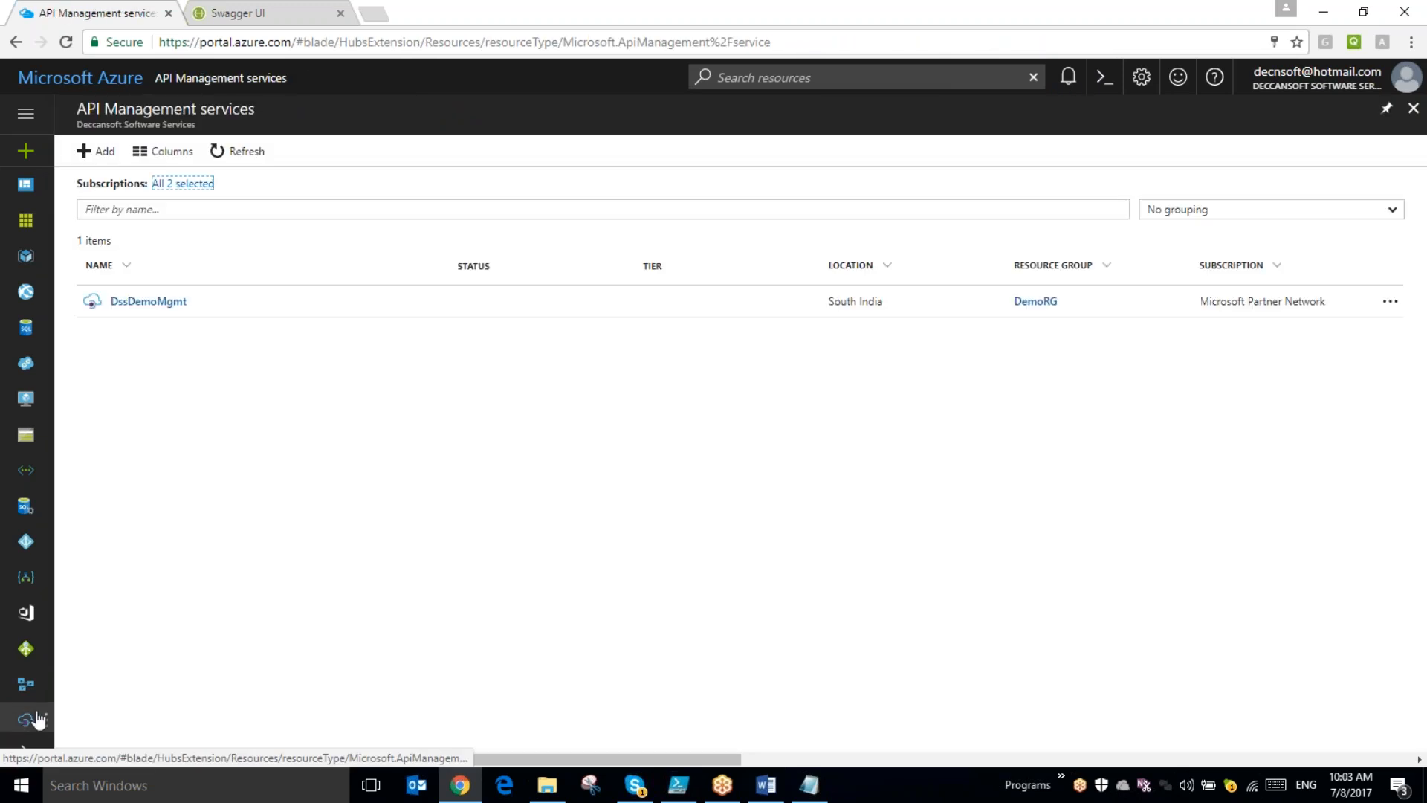
pyautogui.click(25, 720)
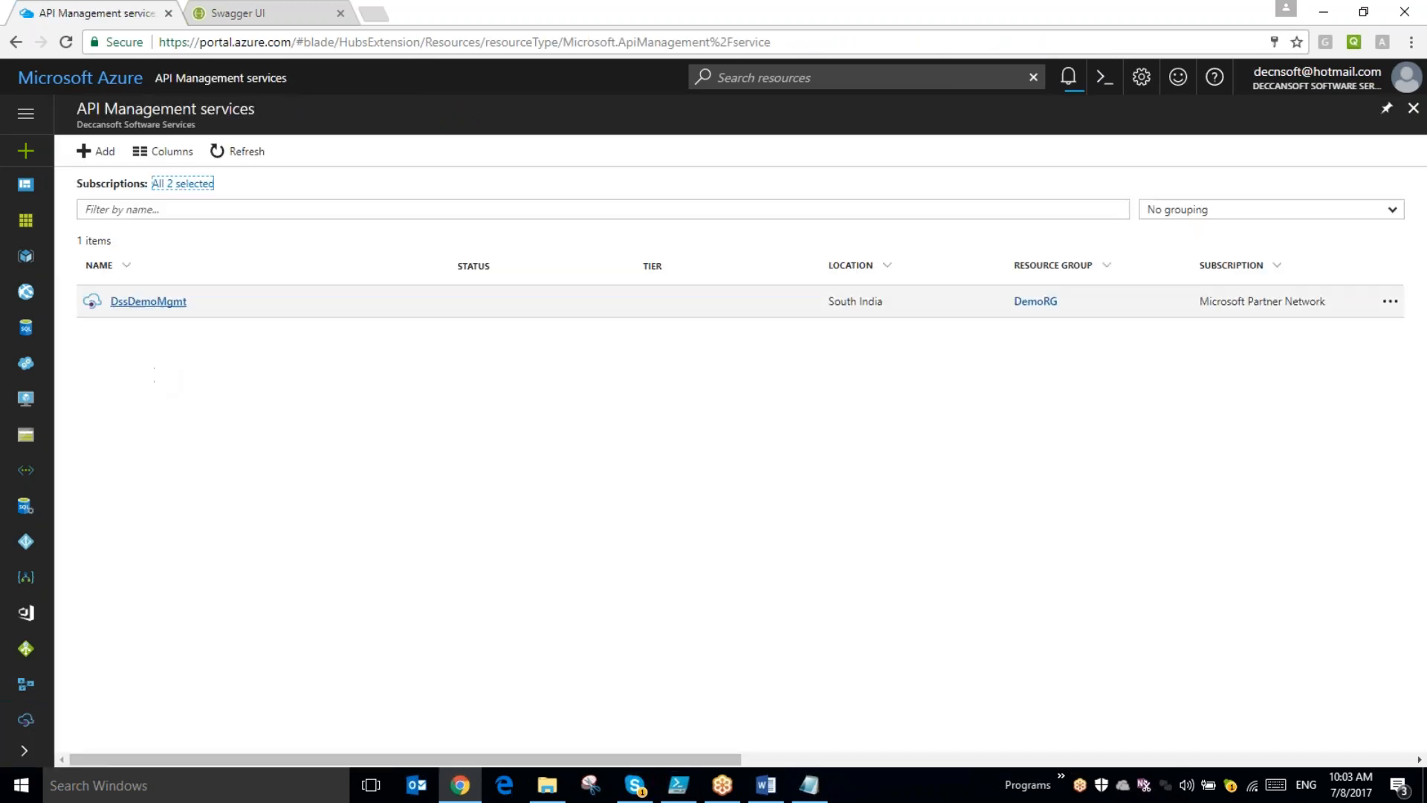
pyautogui.click(149, 301)
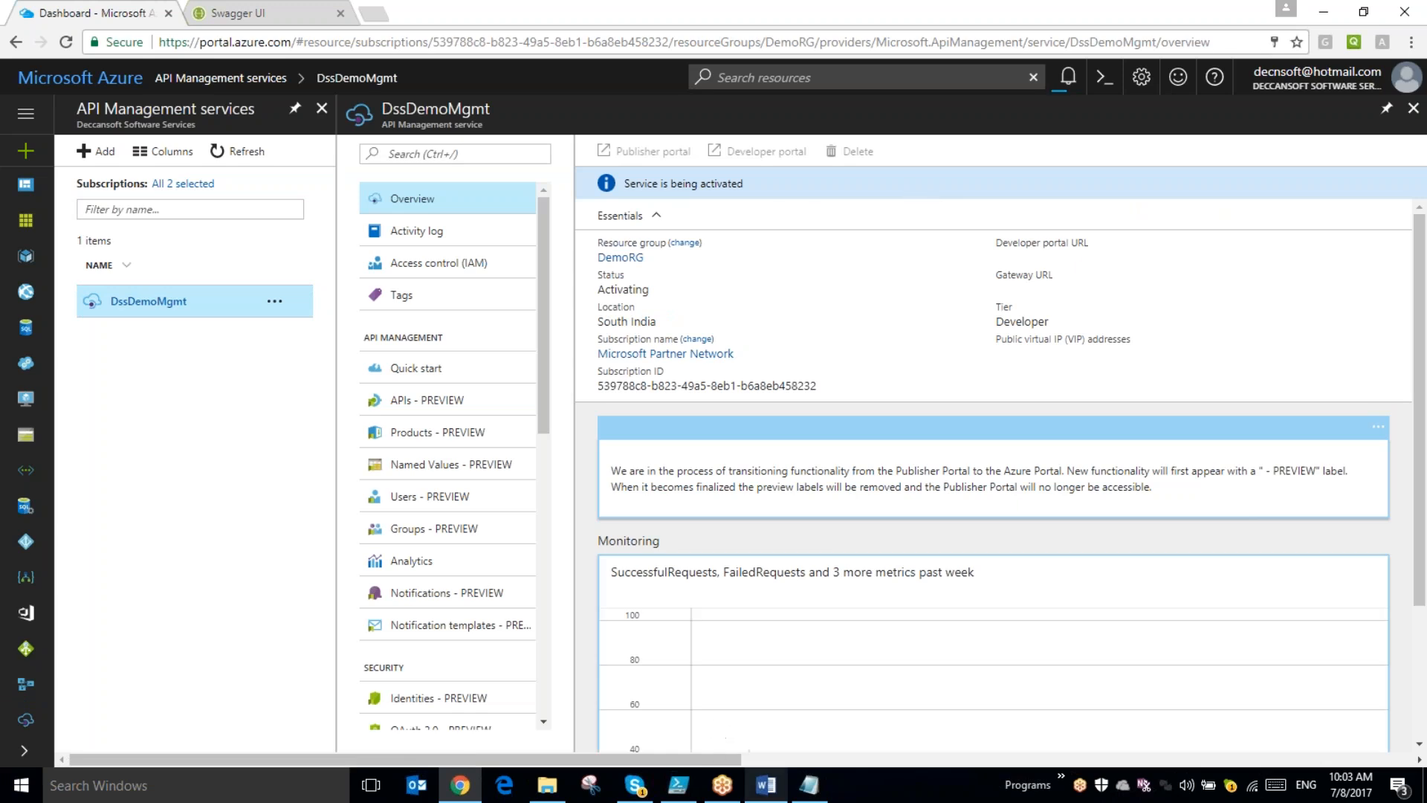
# - Switch to the Word lab document, review the Build an API App steps and copy the API definition URL from step 8
pyautogui.click(763, 784)
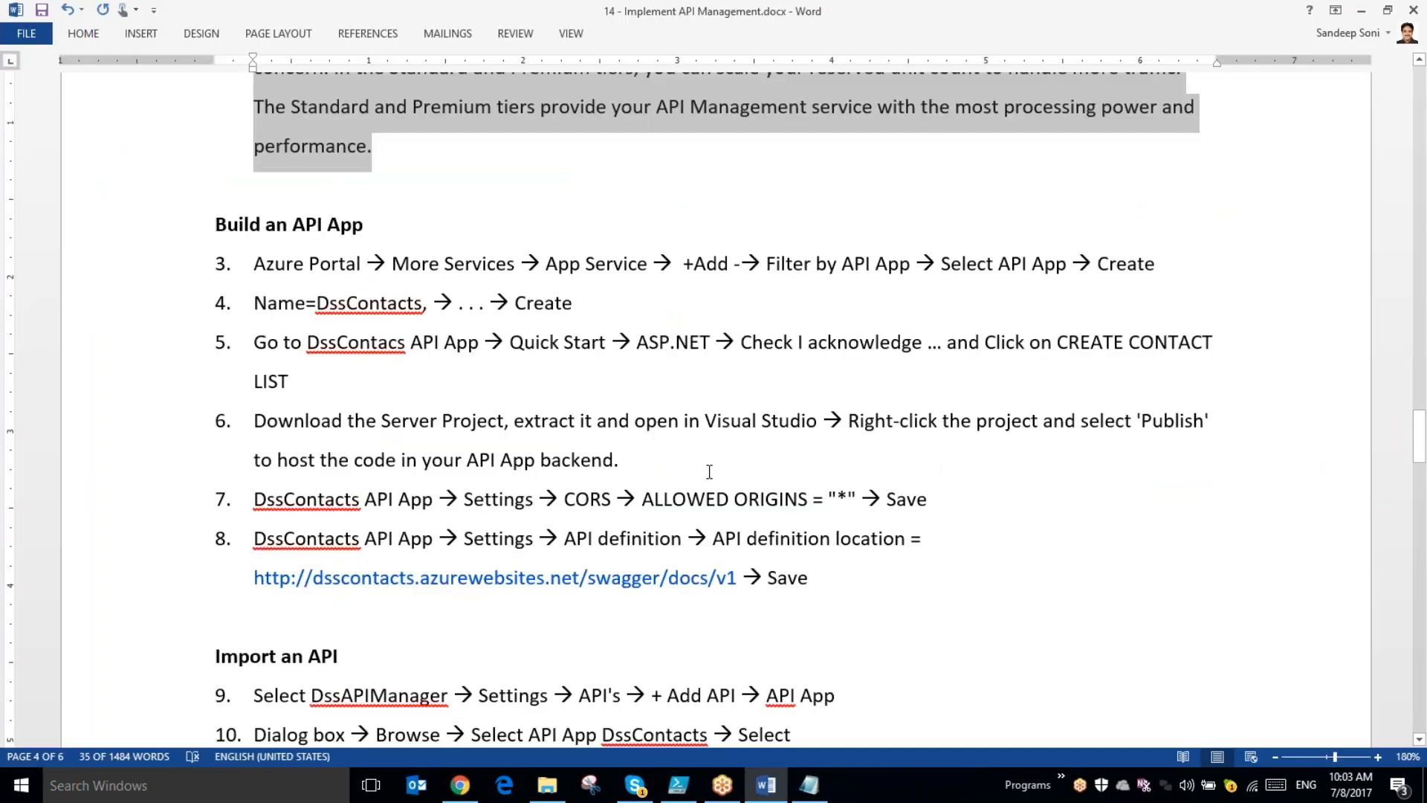
pyautogui.moveTo(827, 570); pyautogui.dragTo(280, 272)
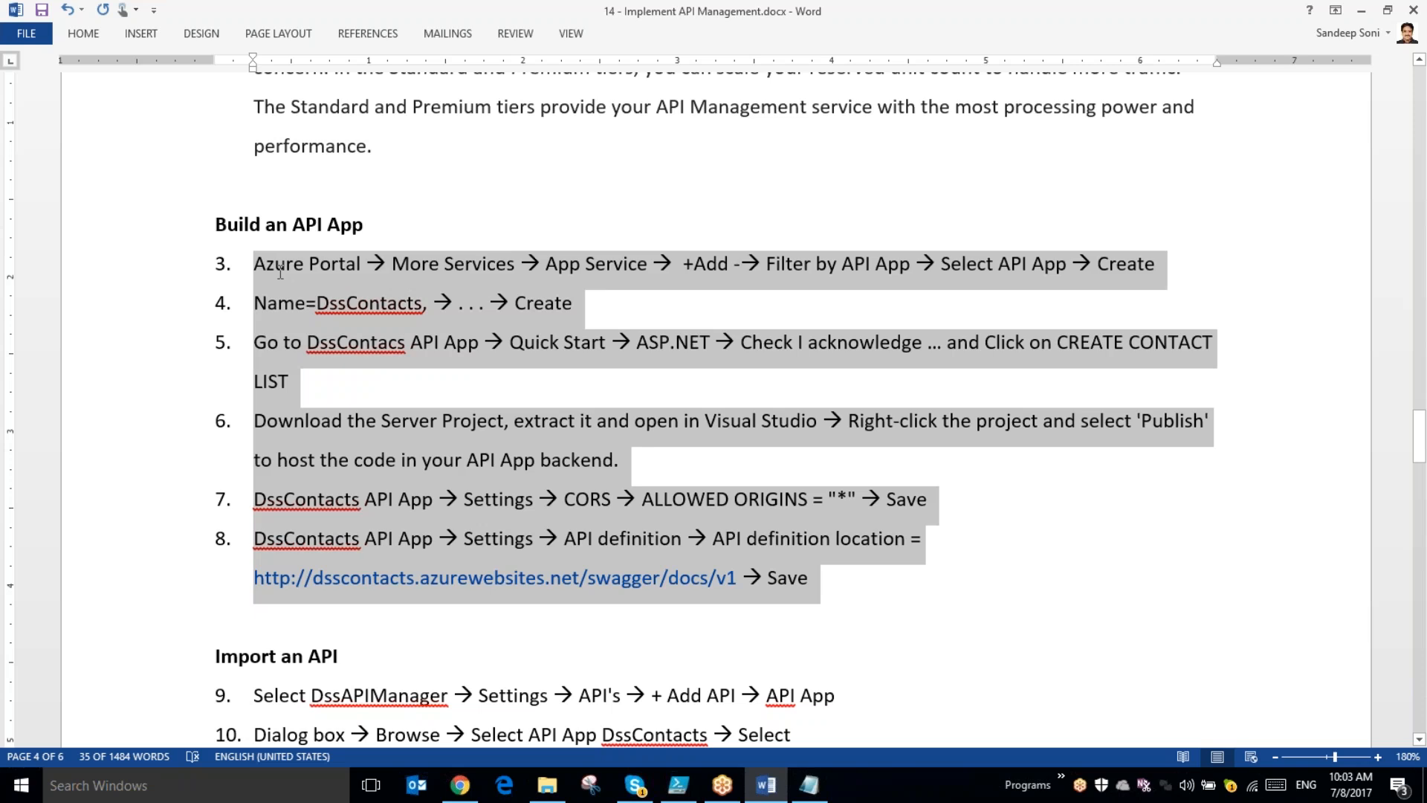
pyautogui.click(713, 606)
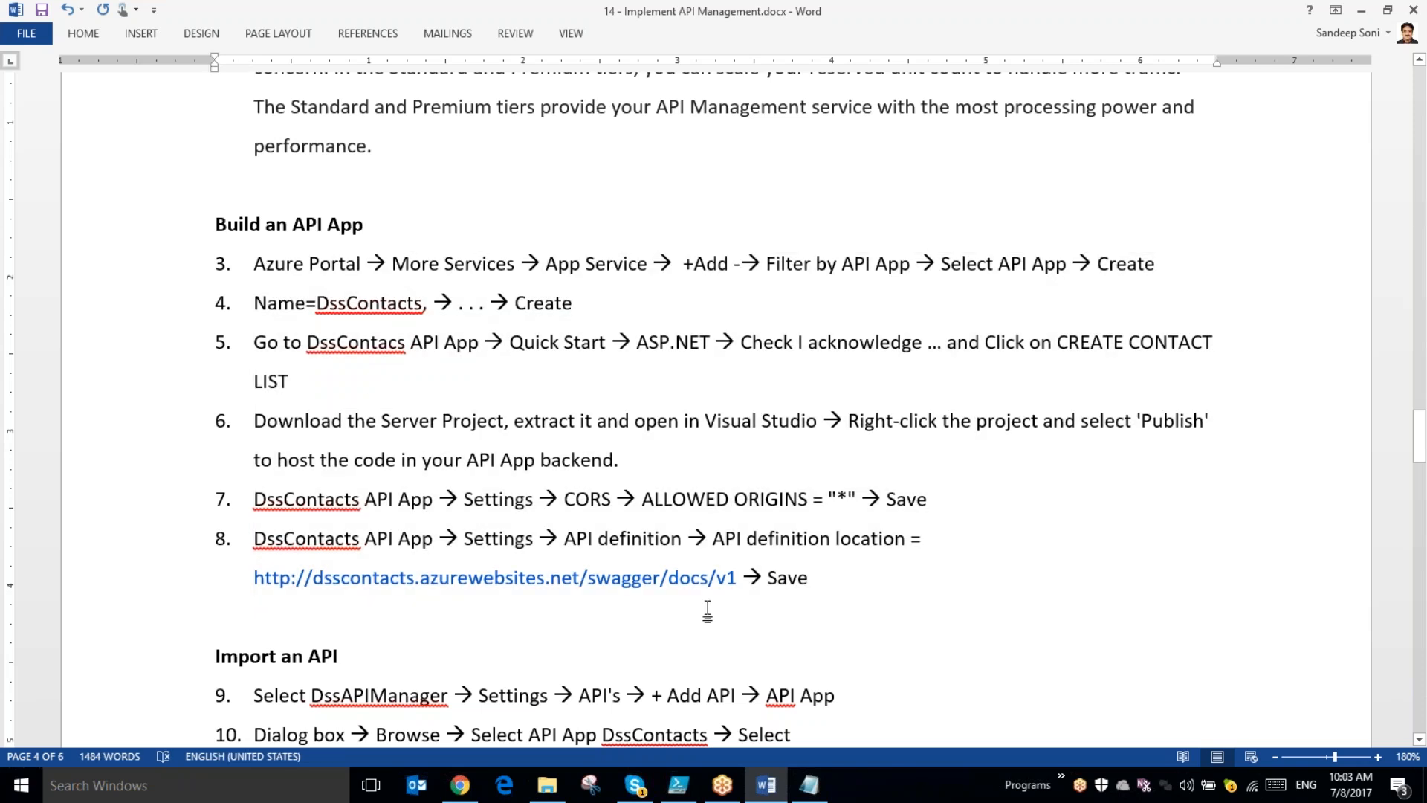
pyautogui.moveTo(738, 577); pyautogui.dragTo(254, 578)
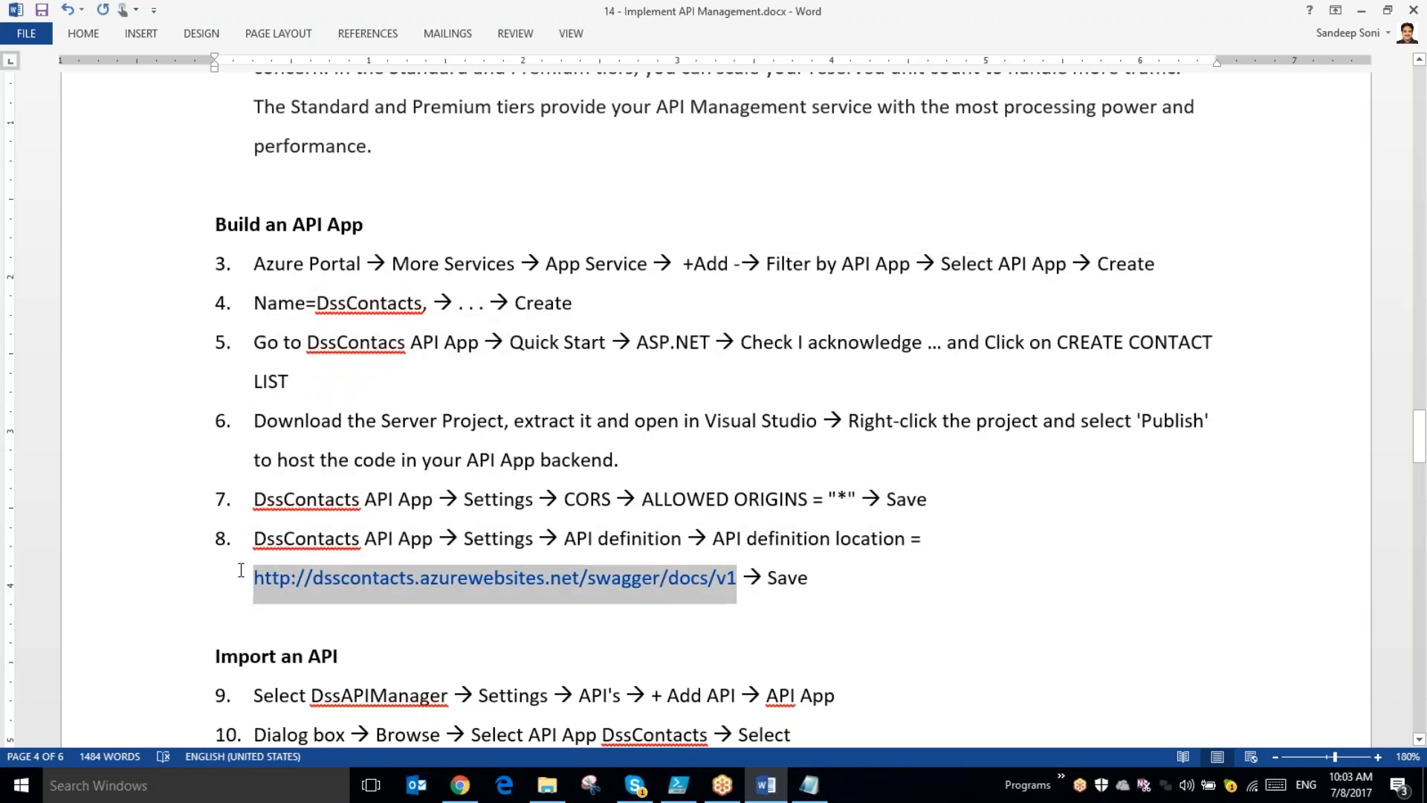
pyautogui.click(621, 578)
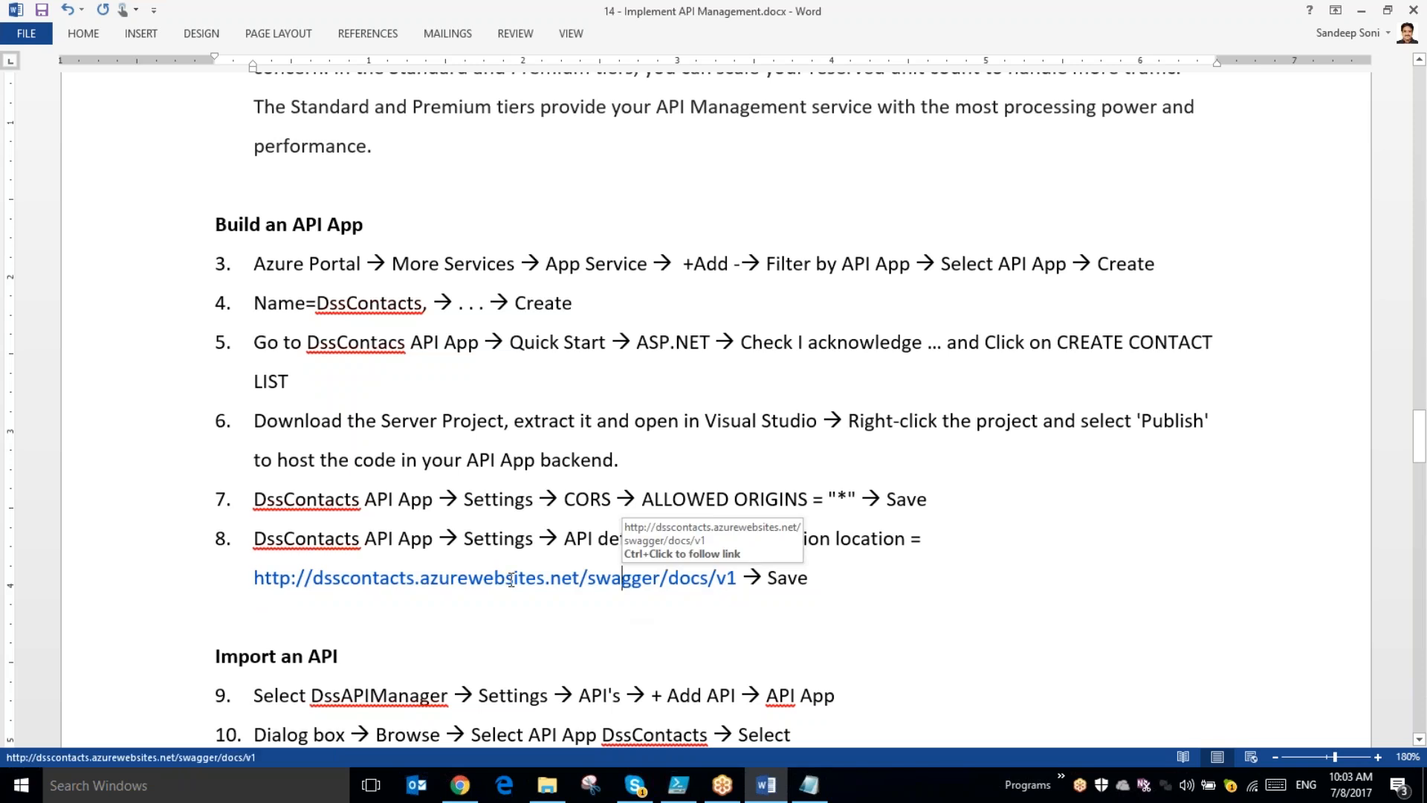
pyautogui.moveTo(255, 577); pyautogui.dragTo(734, 577)
pyautogui.hotkey('ctrl', 'c')
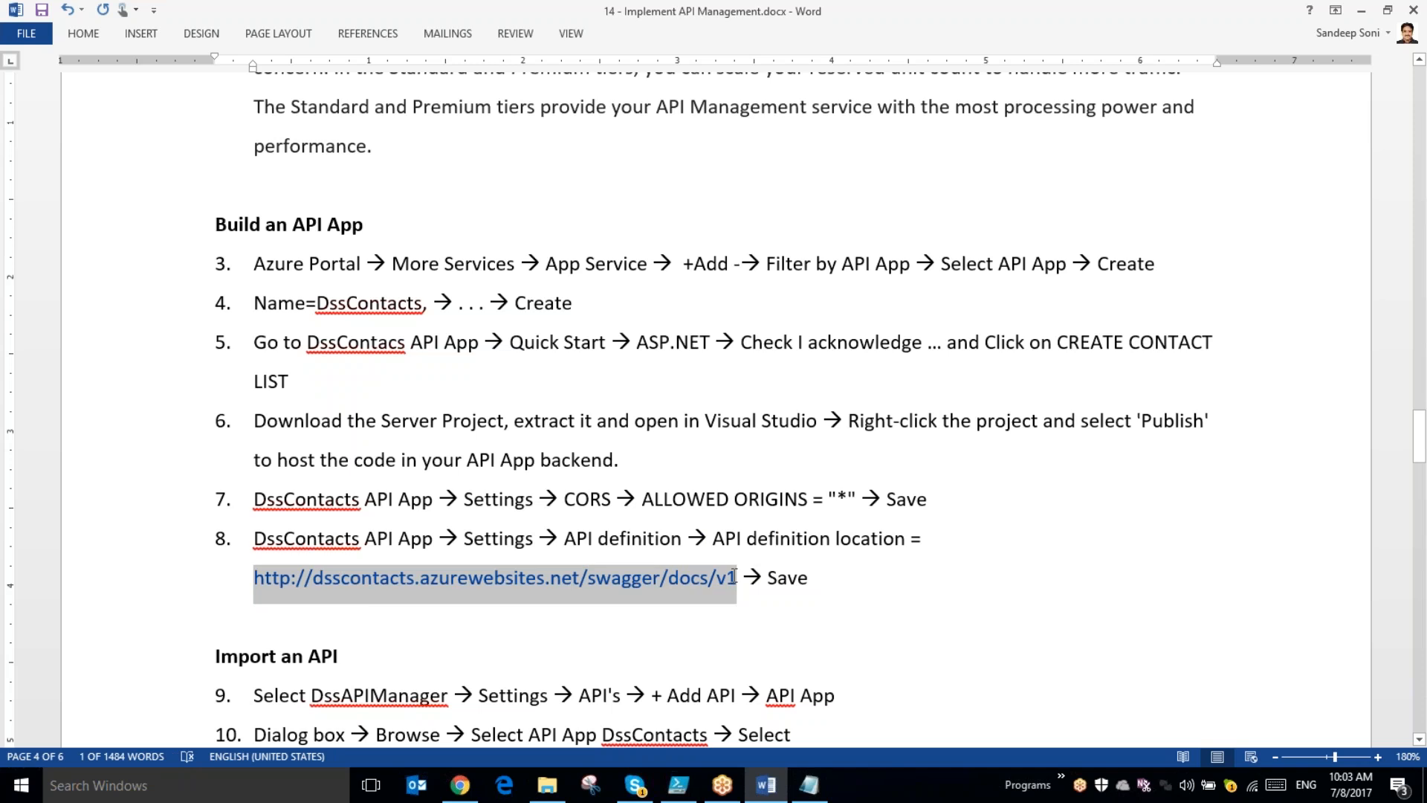
# - Return to the Azure portal in Chrome and open the API definition settings of the dssapiappdemo app service
pyautogui.hotkey('alt', 'Tab')
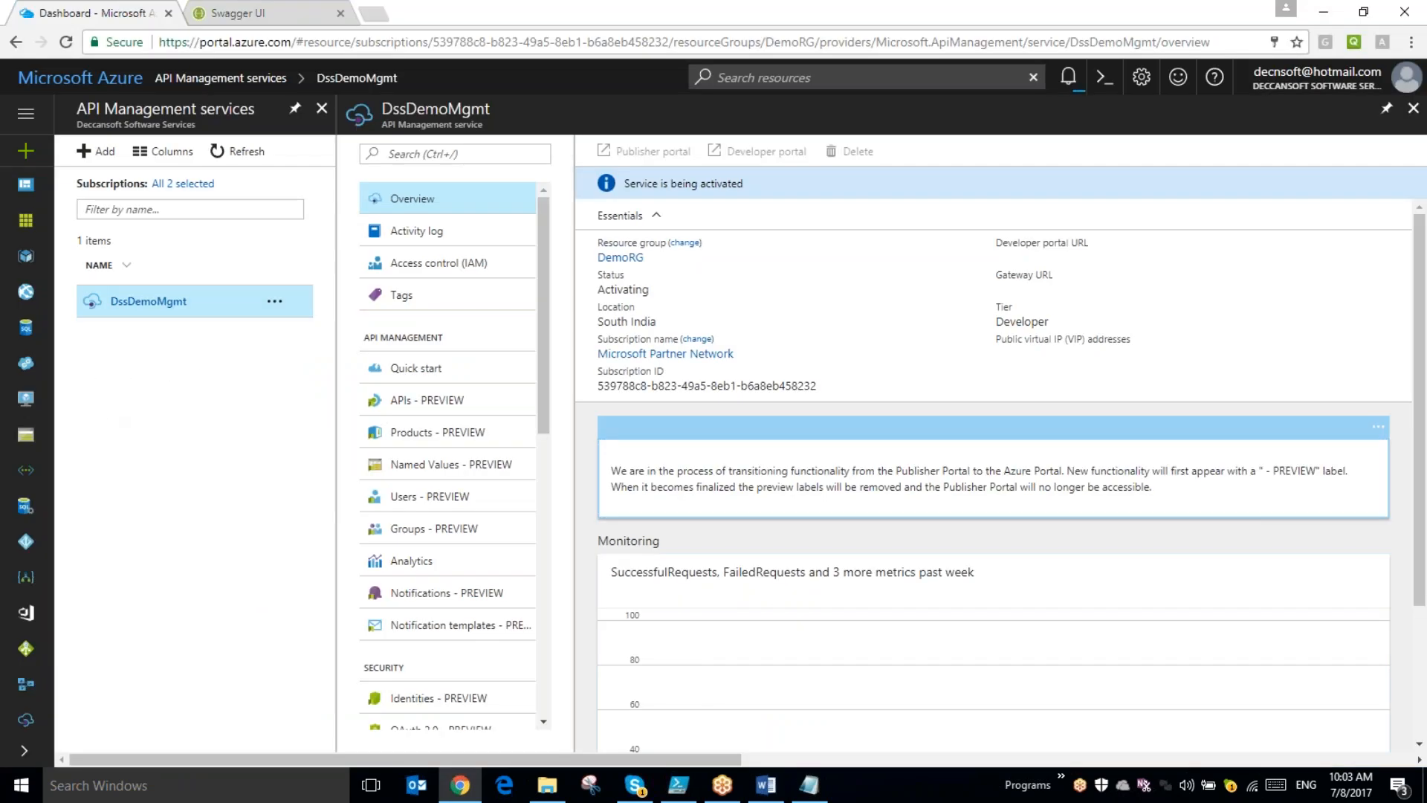
pyautogui.click(33, 302)
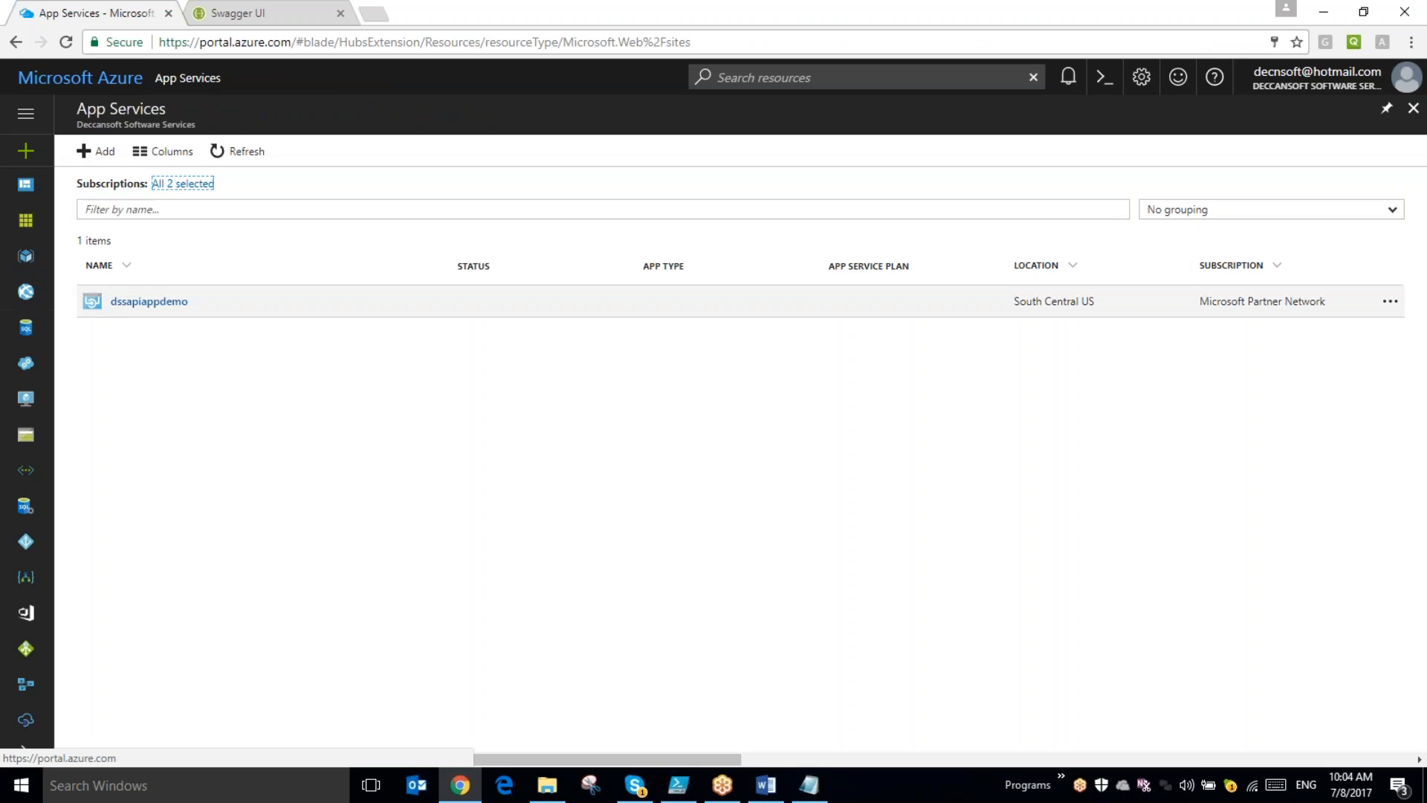
pyautogui.click(151, 304)
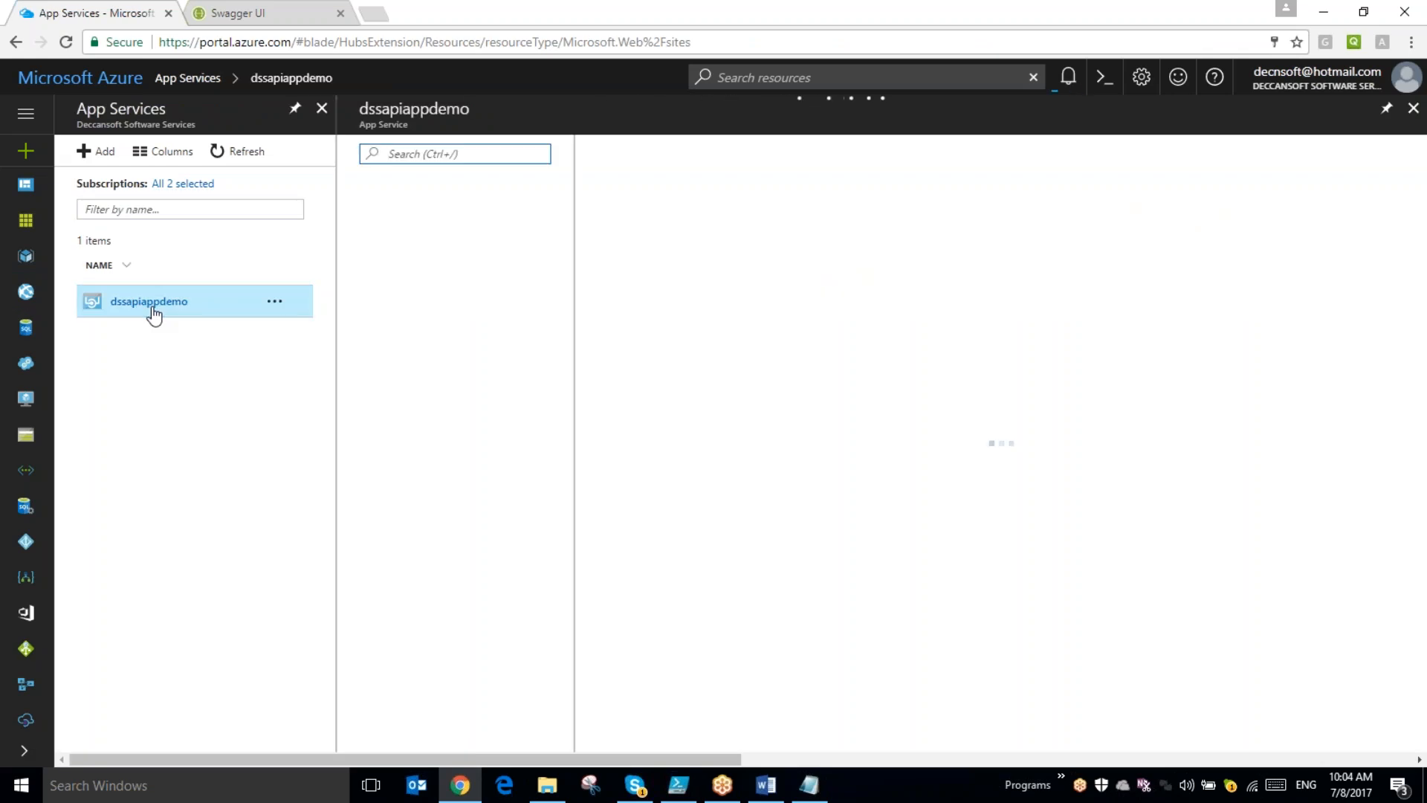
pyautogui.scroll(-6, 498, 524)
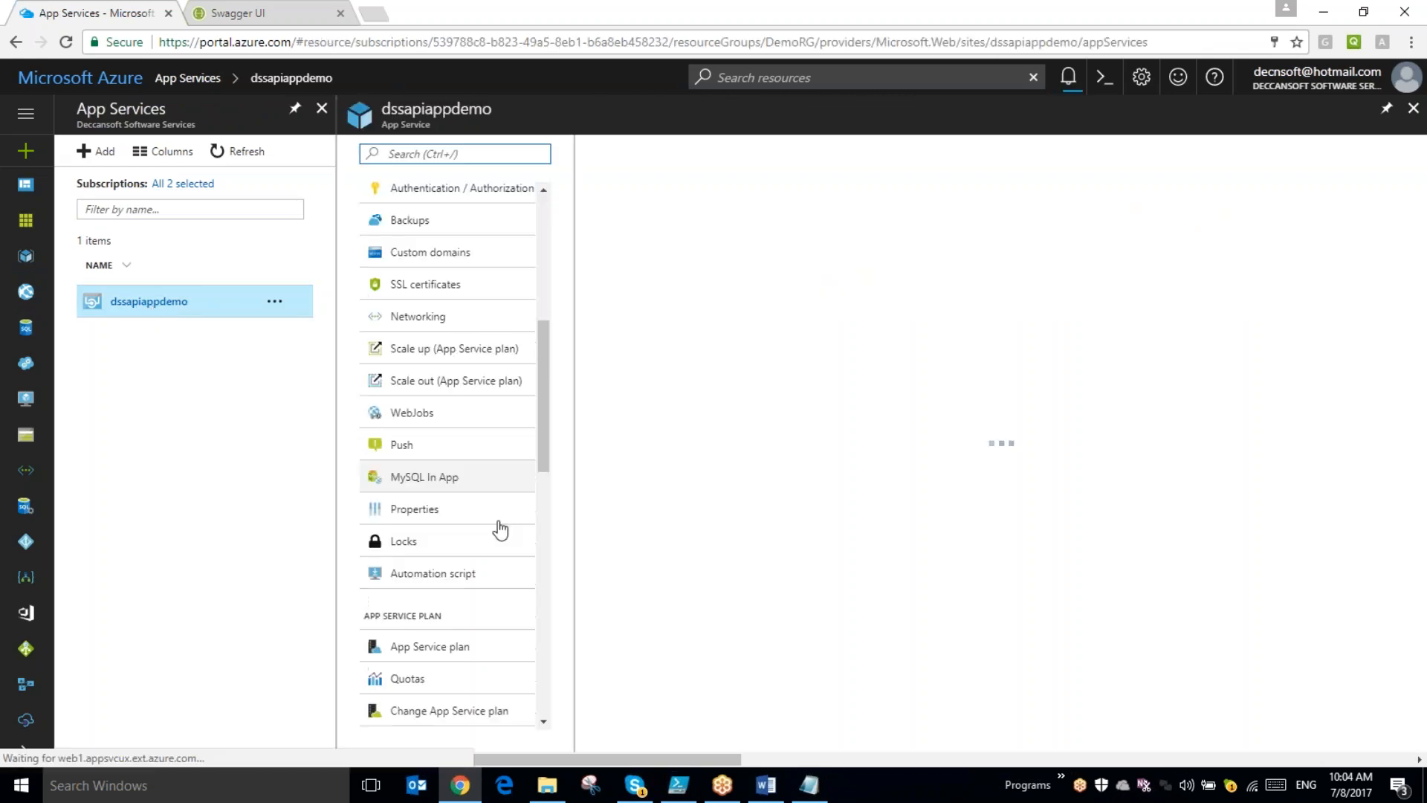
pyautogui.scroll(-9, 499, 529)
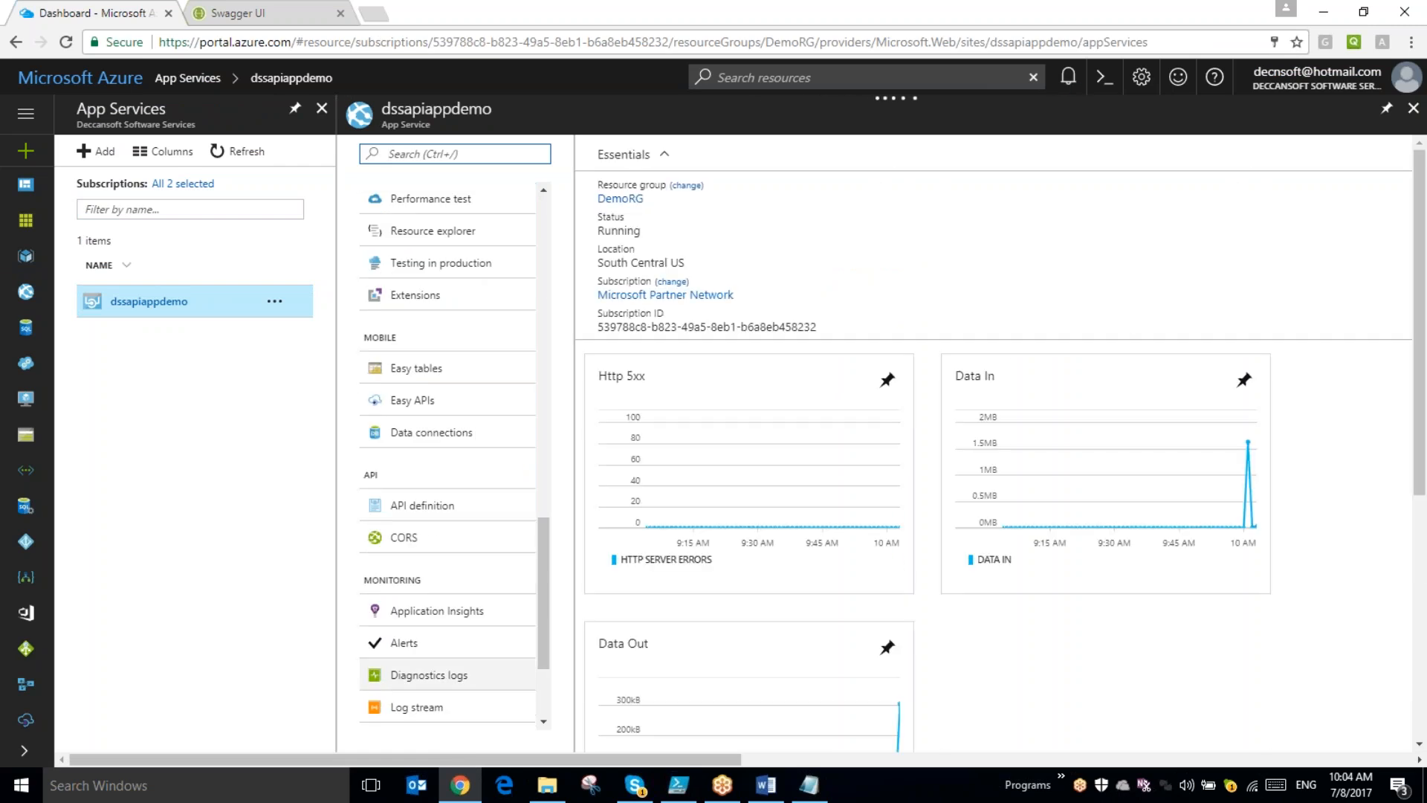
pyautogui.scroll(-5, 446, 654)
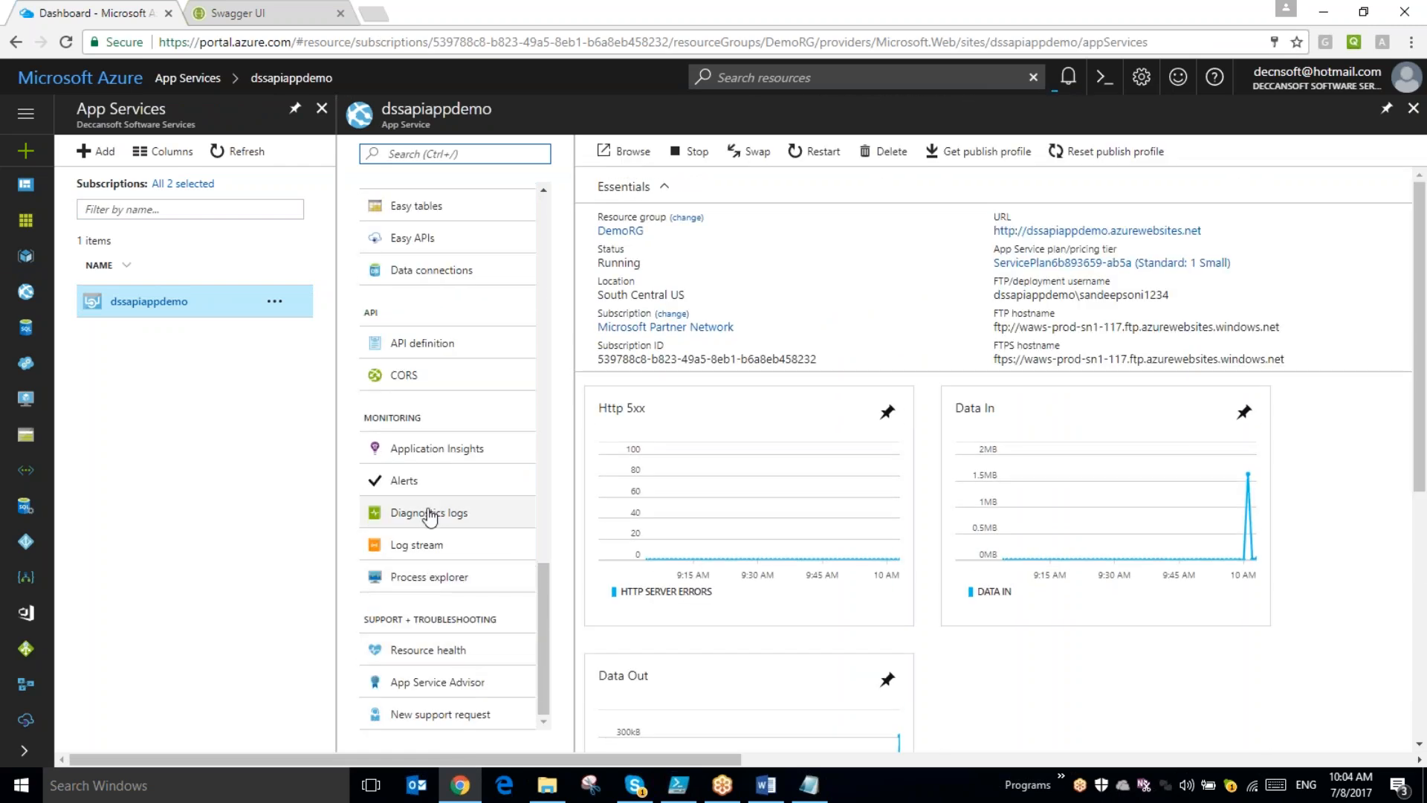
pyautogui.click(422, 343)
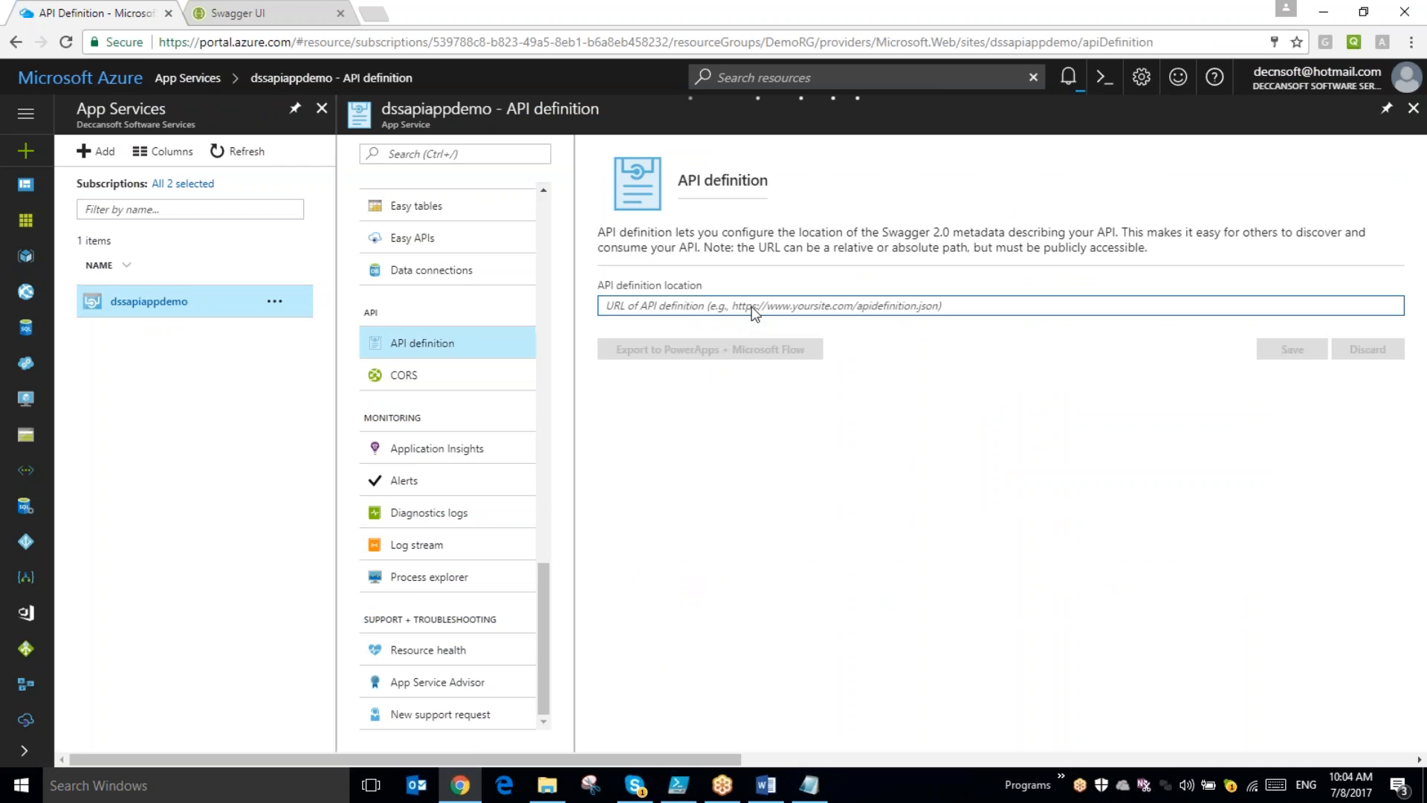
pyautogui.hotkey('ctrl', 'v')
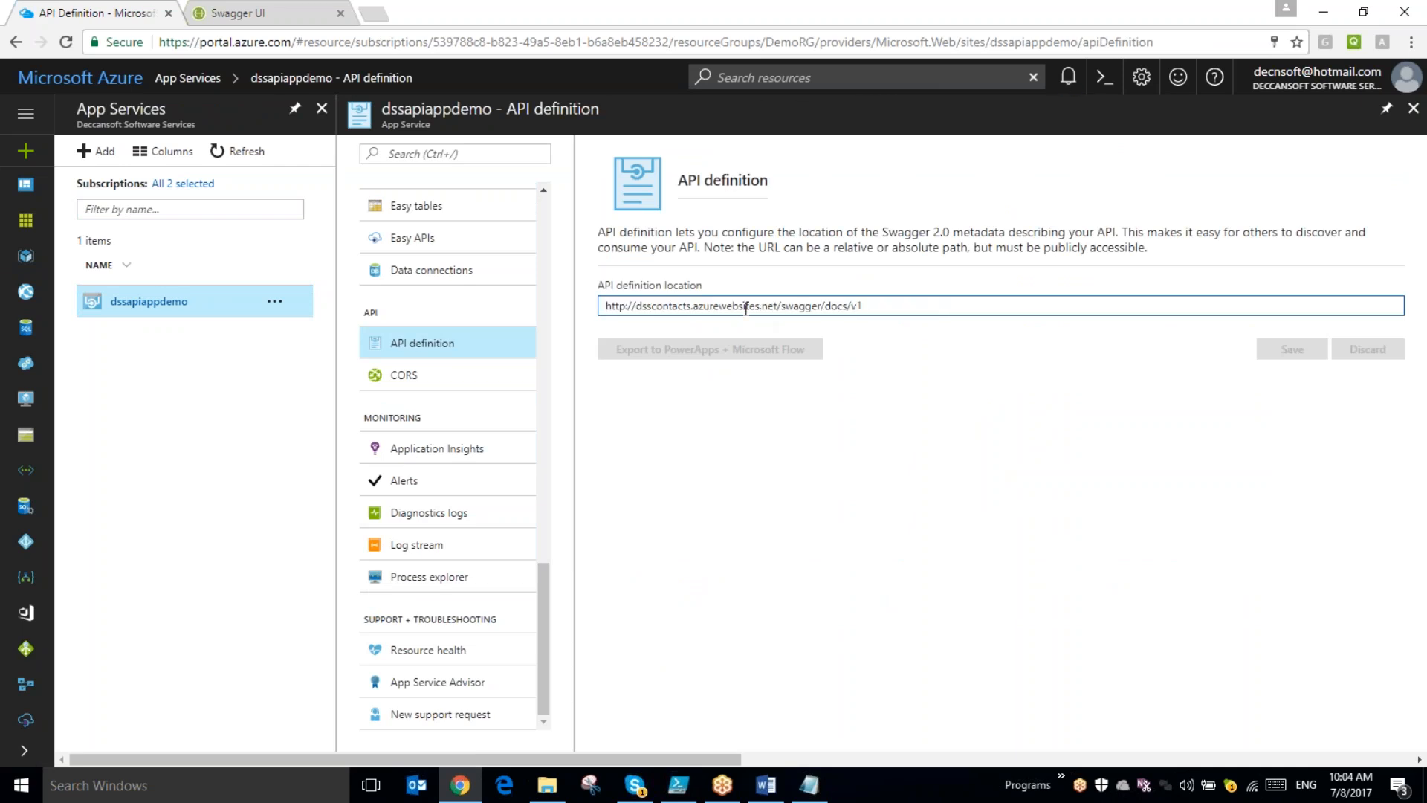
pyautogui.click(687, 306)
pyautogui.press('Right')
pyautogui.press('BackSpace')
pyautogui.press('BackSpace')
pyautogui.press('BackSpace')
pyautogui.press('BackSpace')
pyautogui.press('BackSpace')
pyautogui.press('BackSpace')
pyautogui.press('BackSpace')
pyautogui.press('BackSpace')
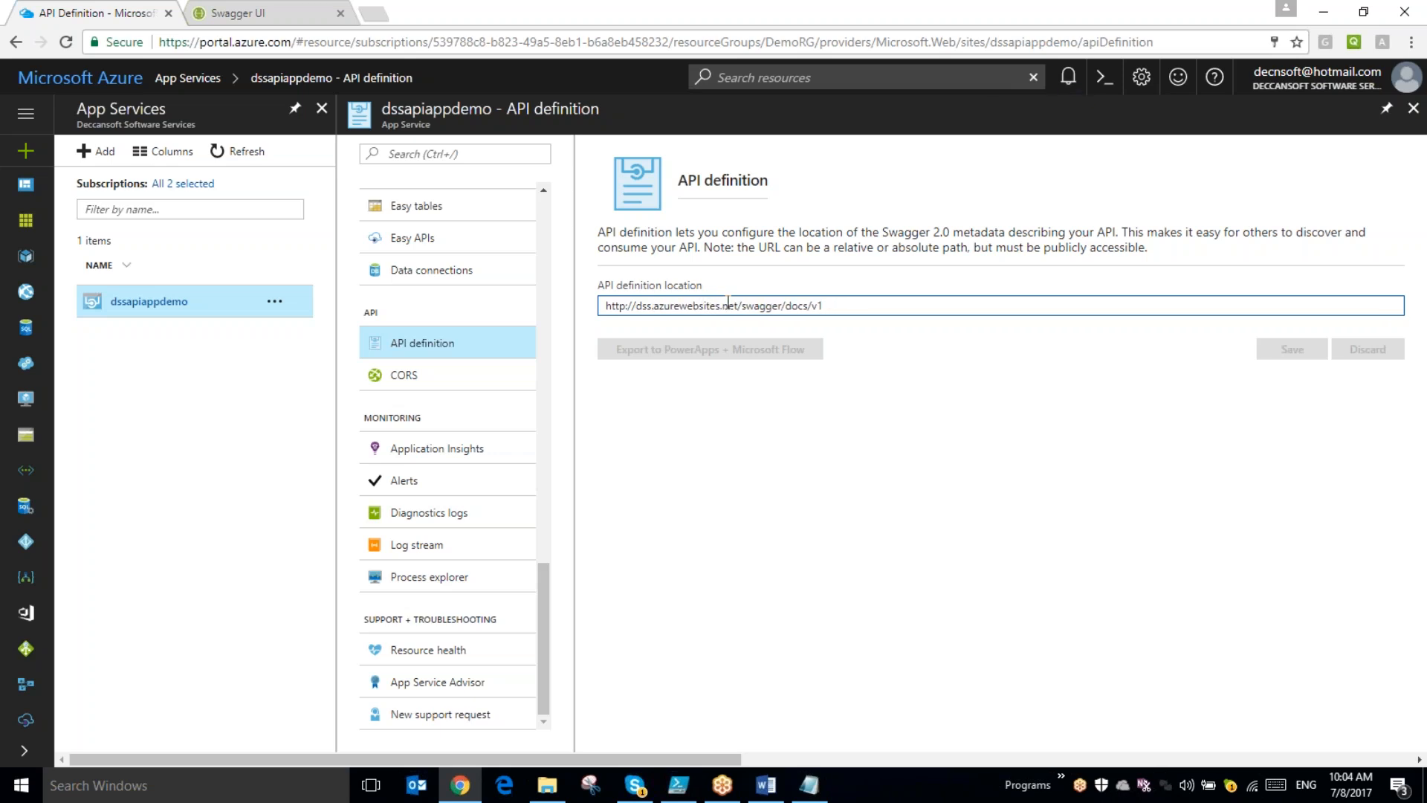
pyautogui.write('apide')
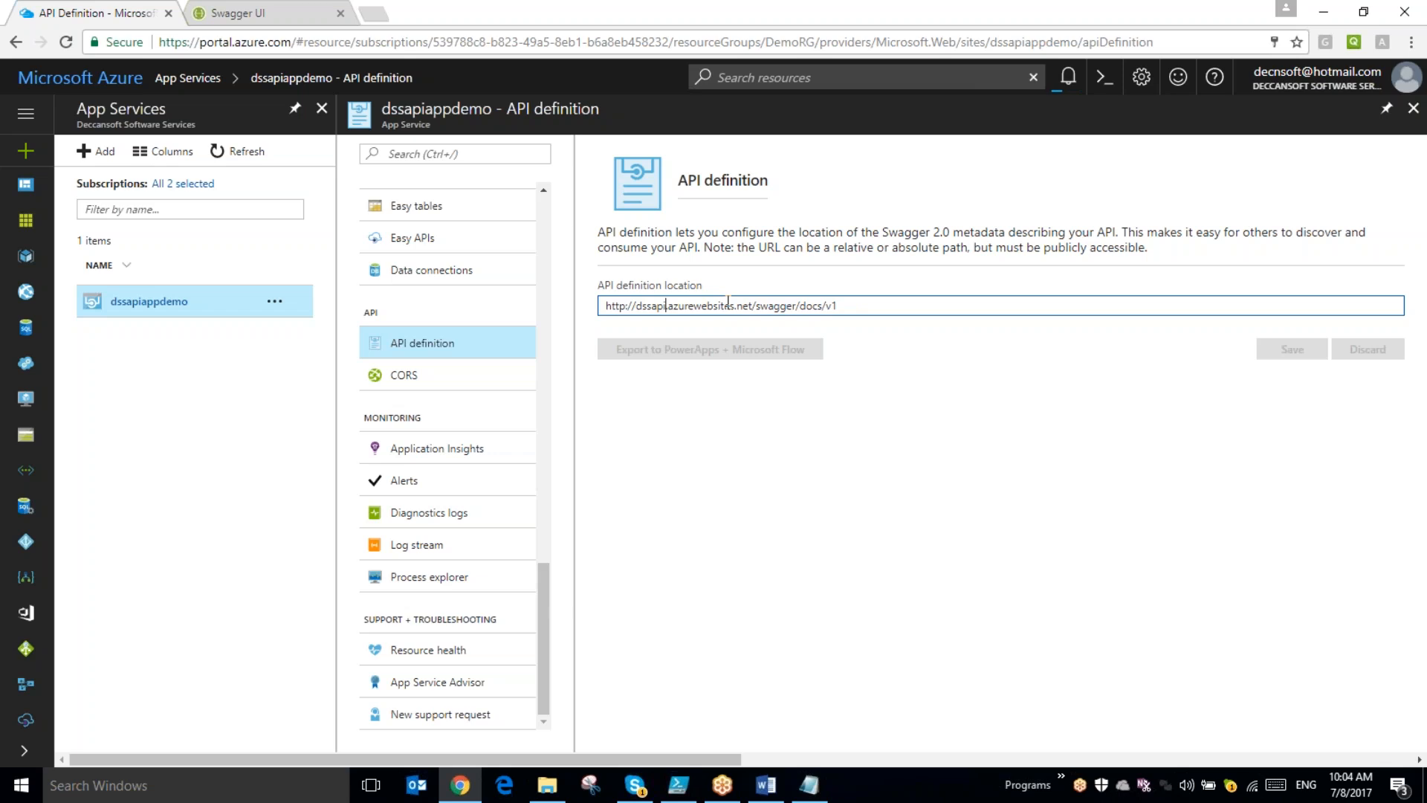
pyautogui.press('BackSpace')
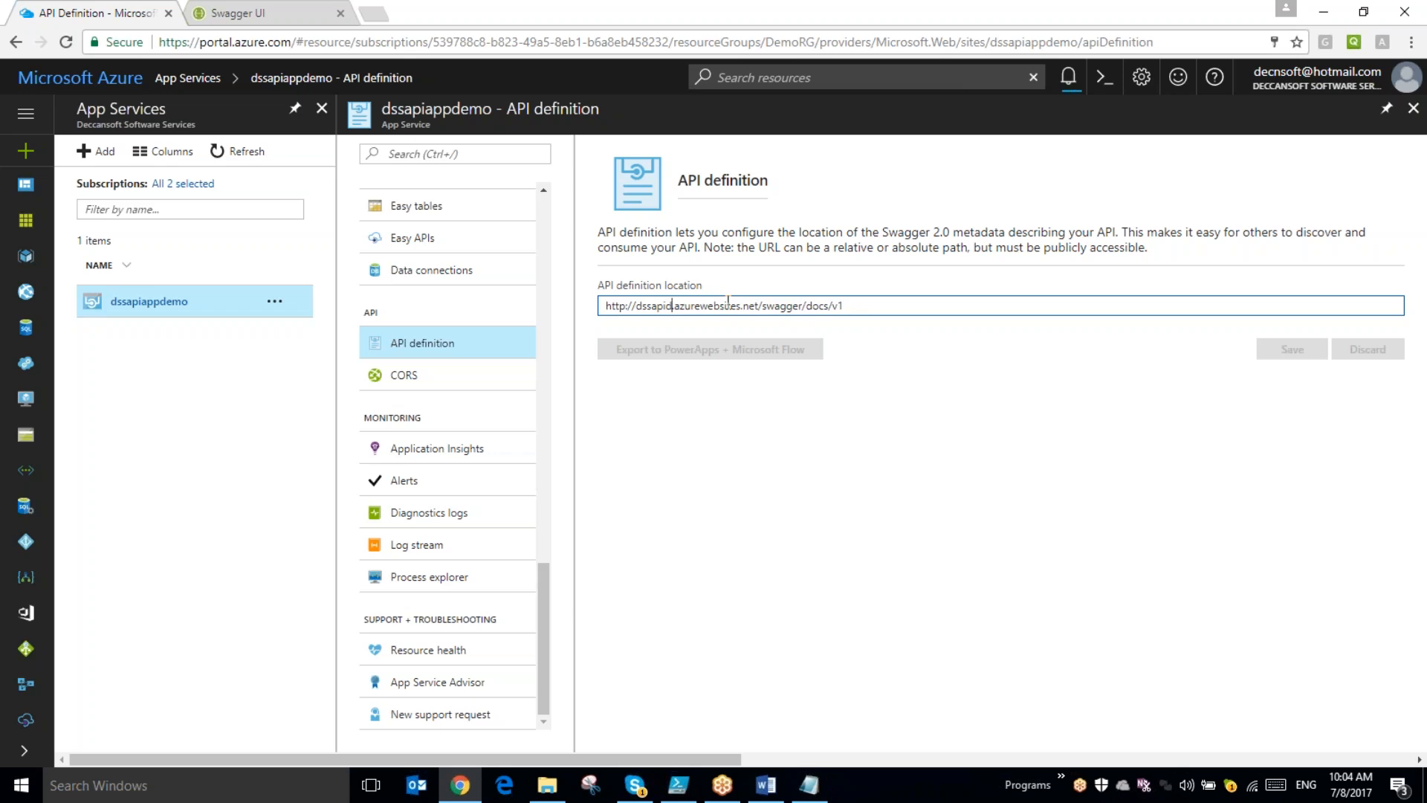
pyautogui.press('BackSpace')
pyautogui.write('appdemo')
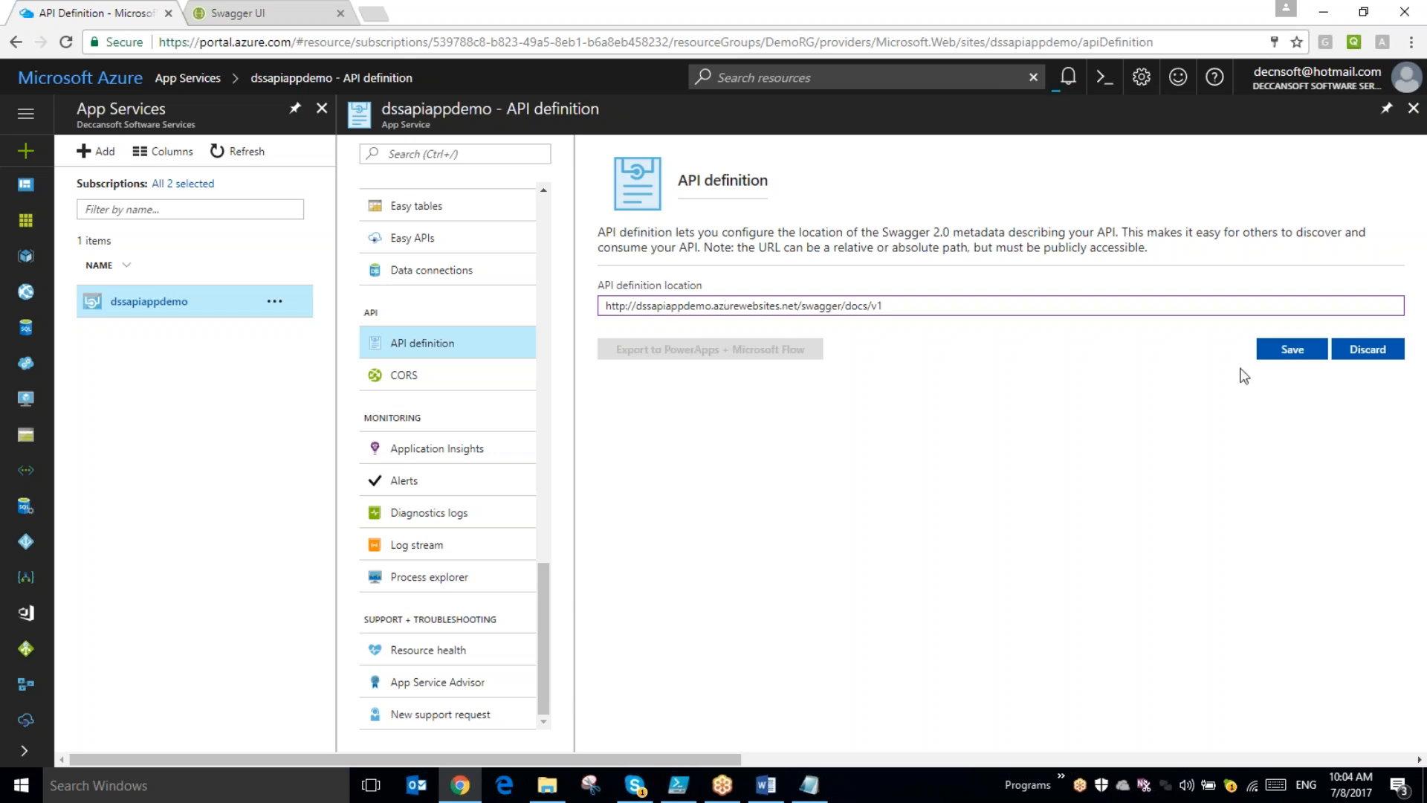
pyautogui.click(1289, 351)
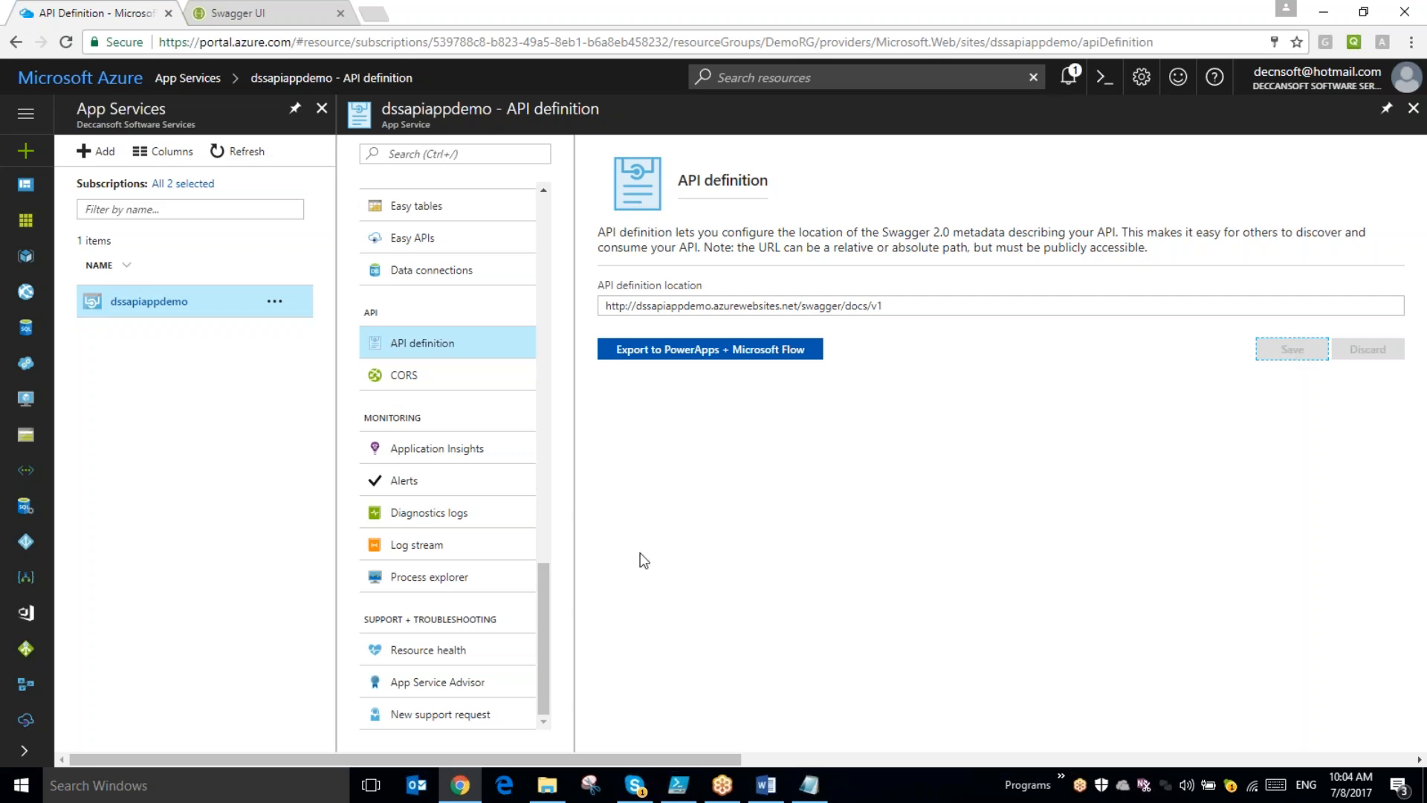
# - Allow all origins in the dssapiappdemo CORS settings by adding * as an allowed origin, and save
pyautogui.click(416, 374)
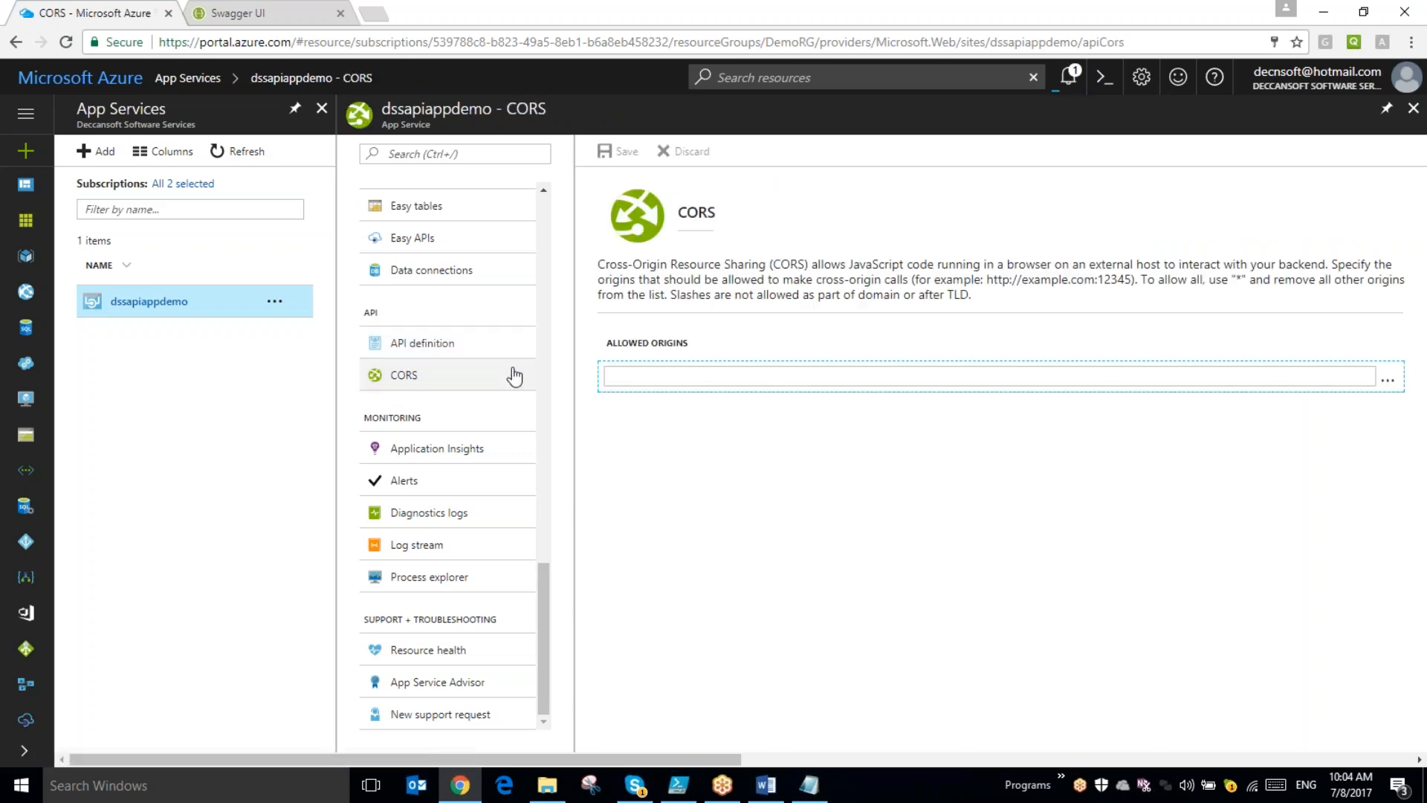
pyautogui.click(632, 378)
pyautogui.write('*')
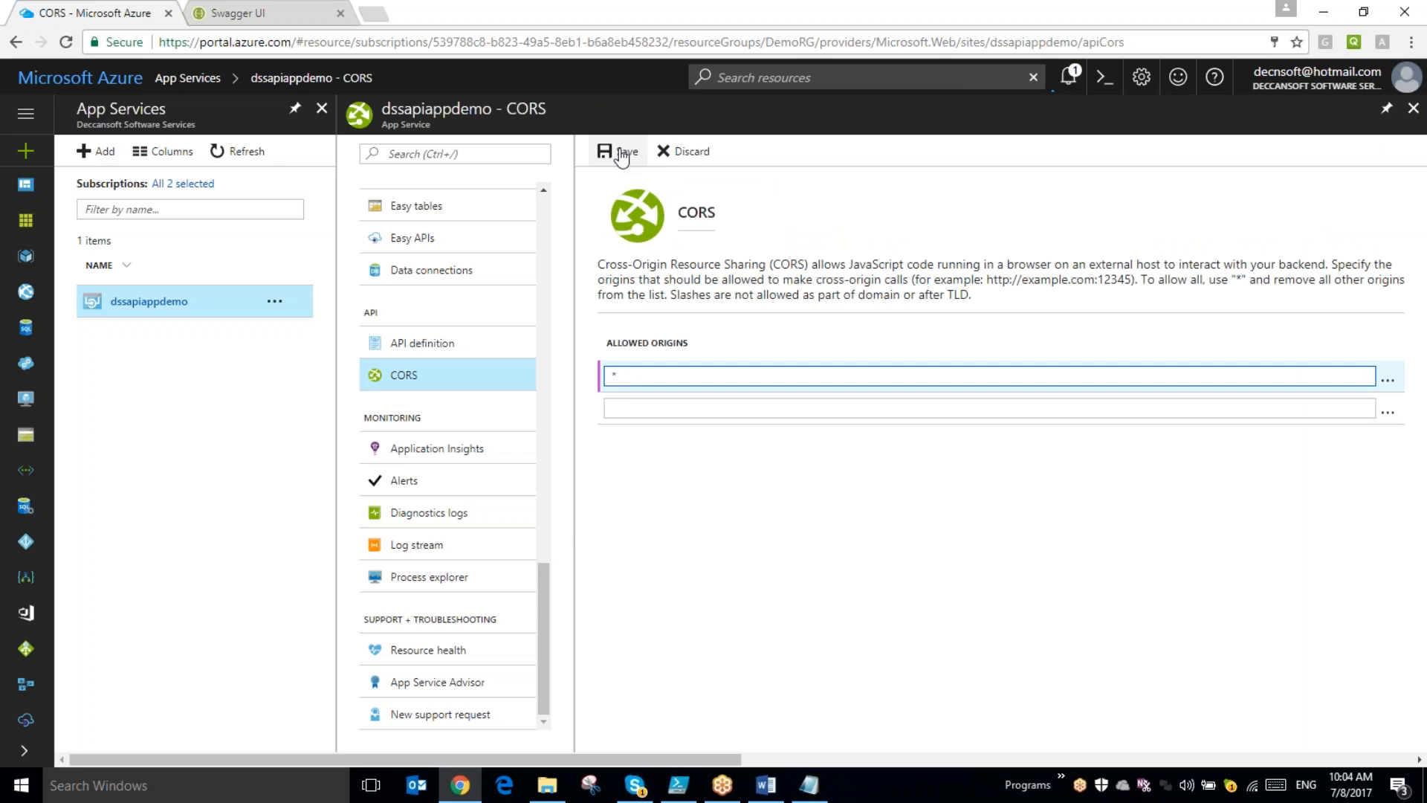
pyautogui.click(624, 152)
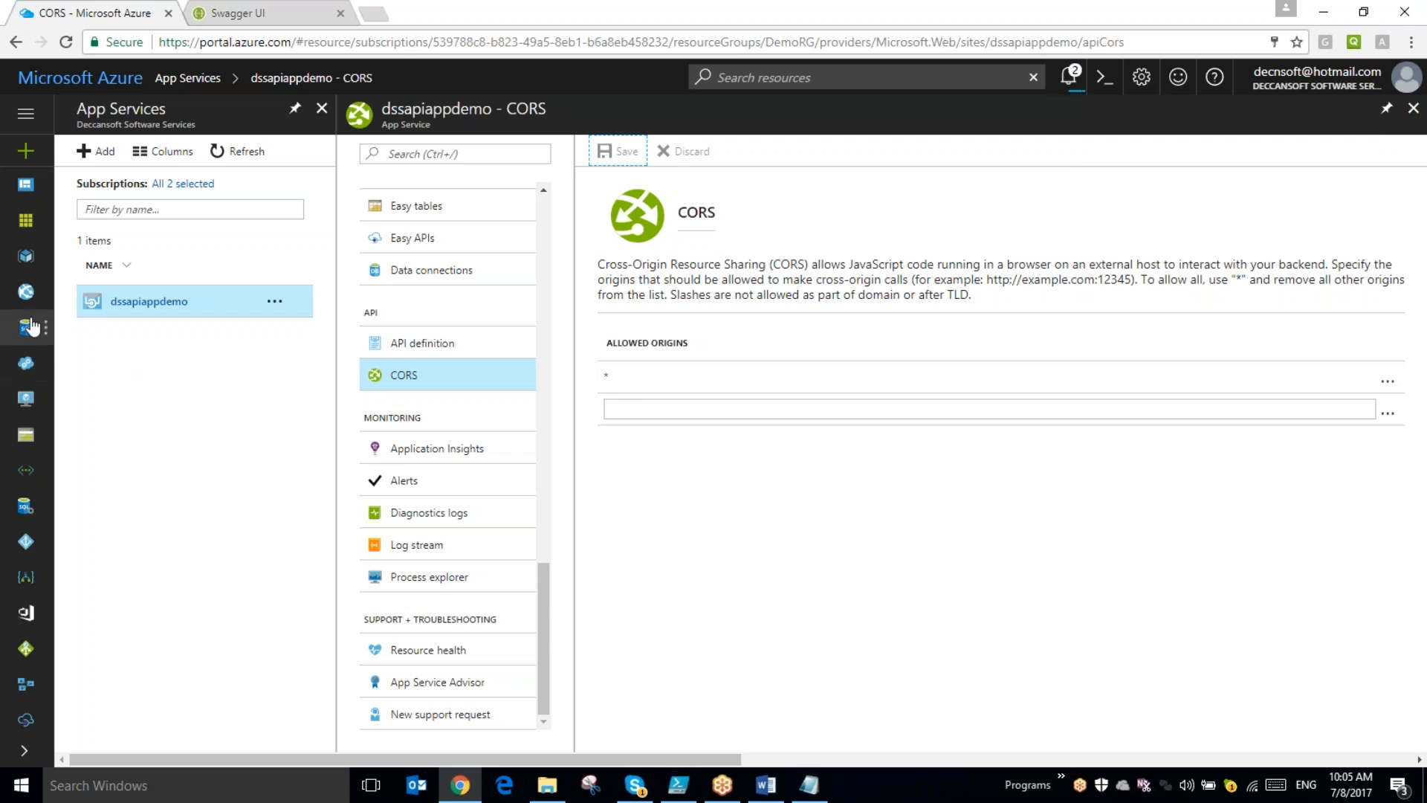
# - Reopen the DssDemoMgmt API Management service and check its activation status on the overview
pyautogui.click(26, 719)
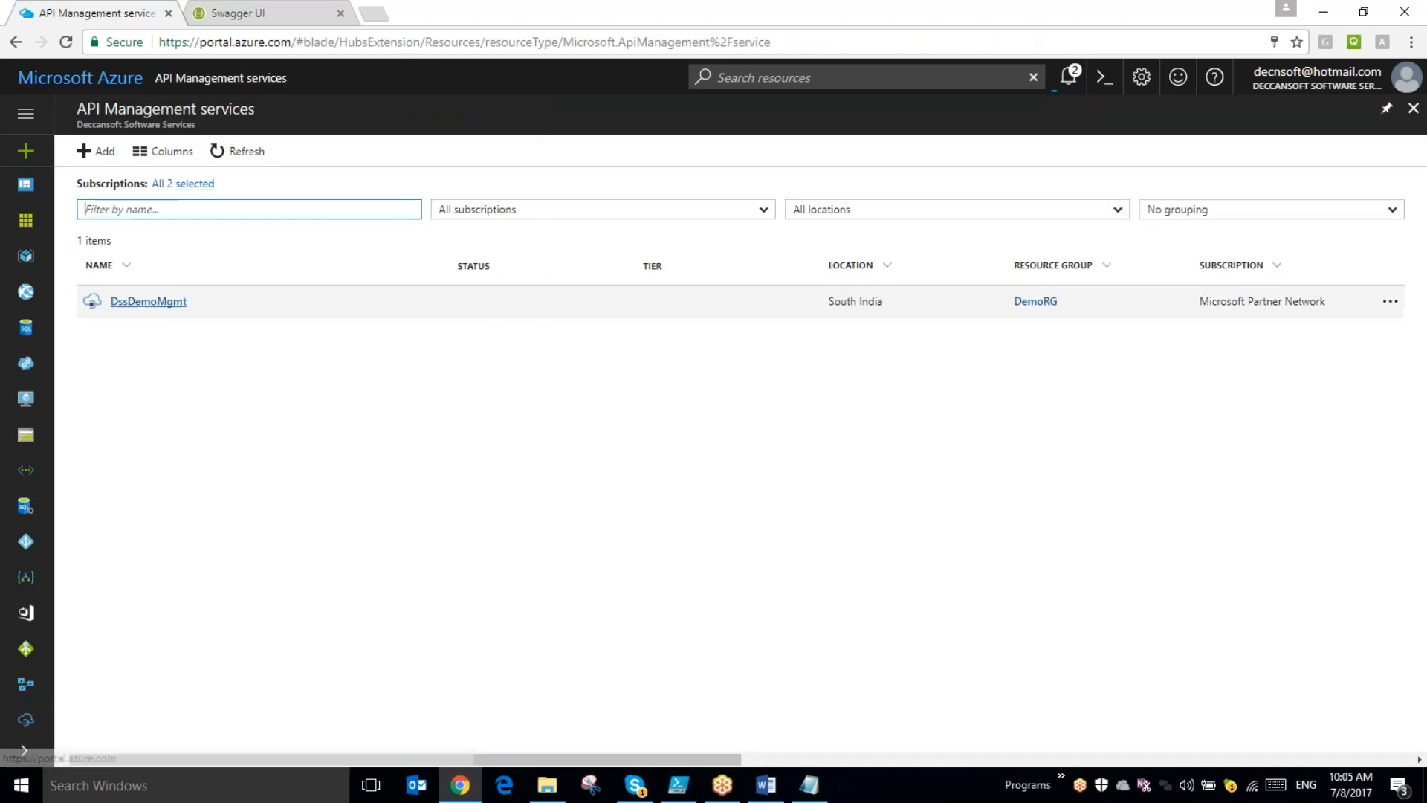
pyautogui.click(154, 301)
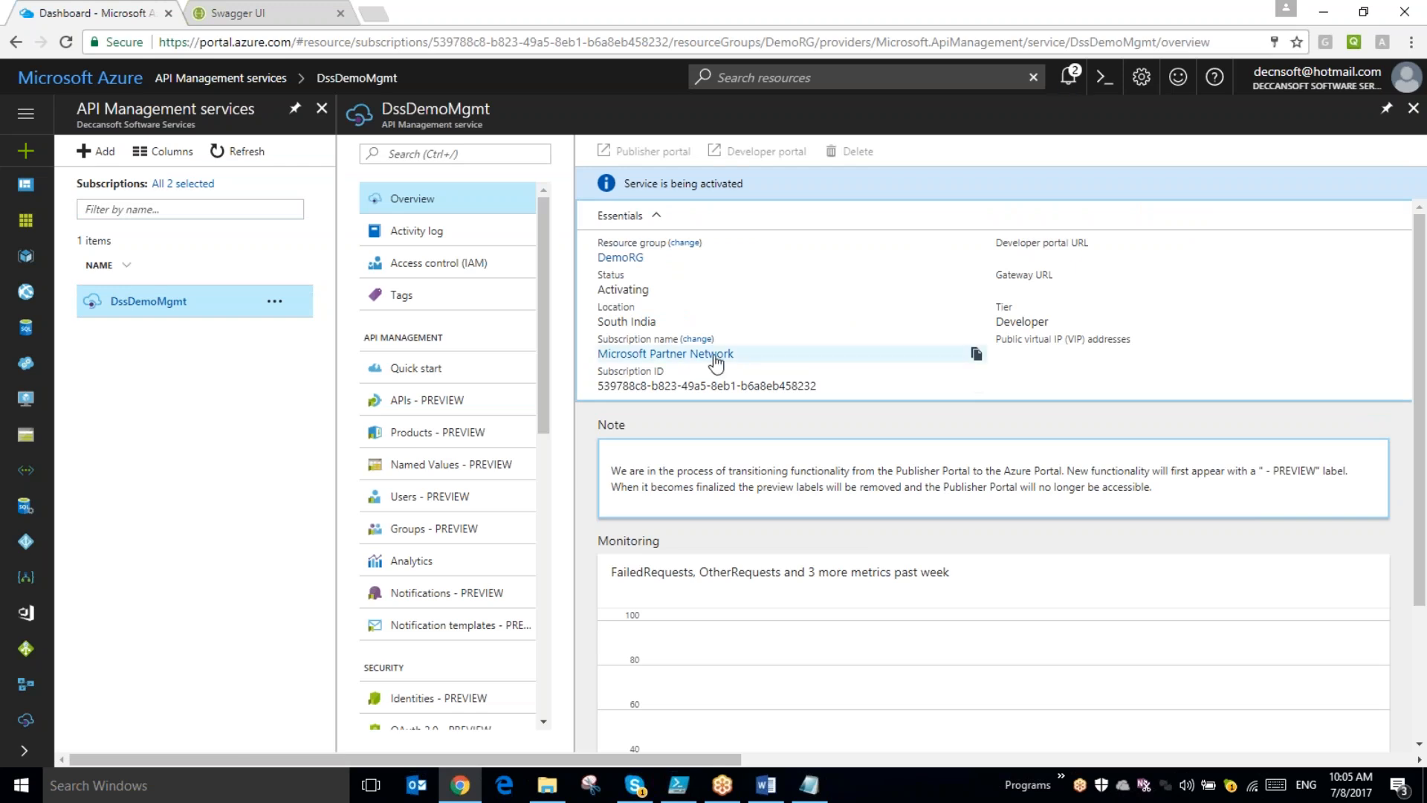
pyautogui.scroll(-1, 1078, 312)
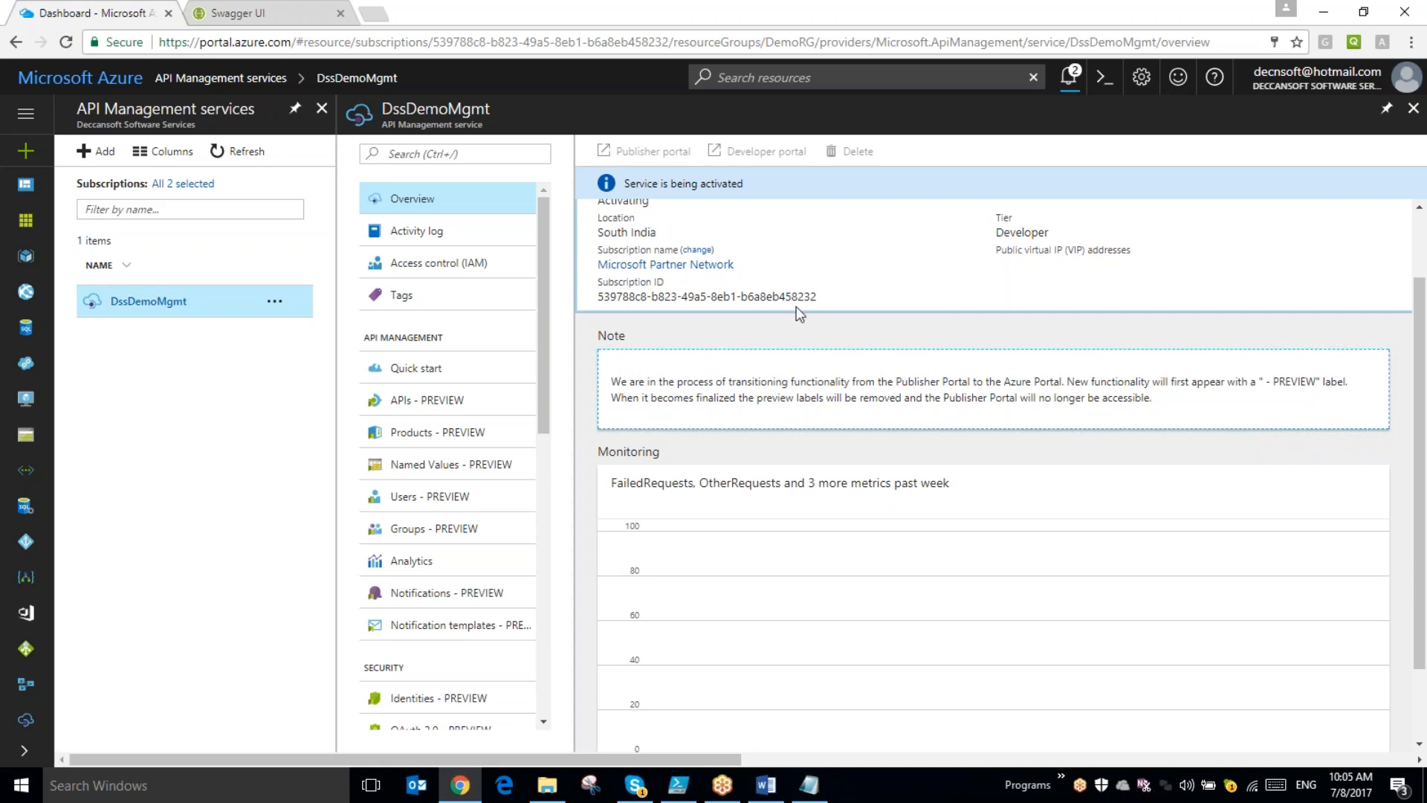
pyautogui.scroll(1, 796, 307)
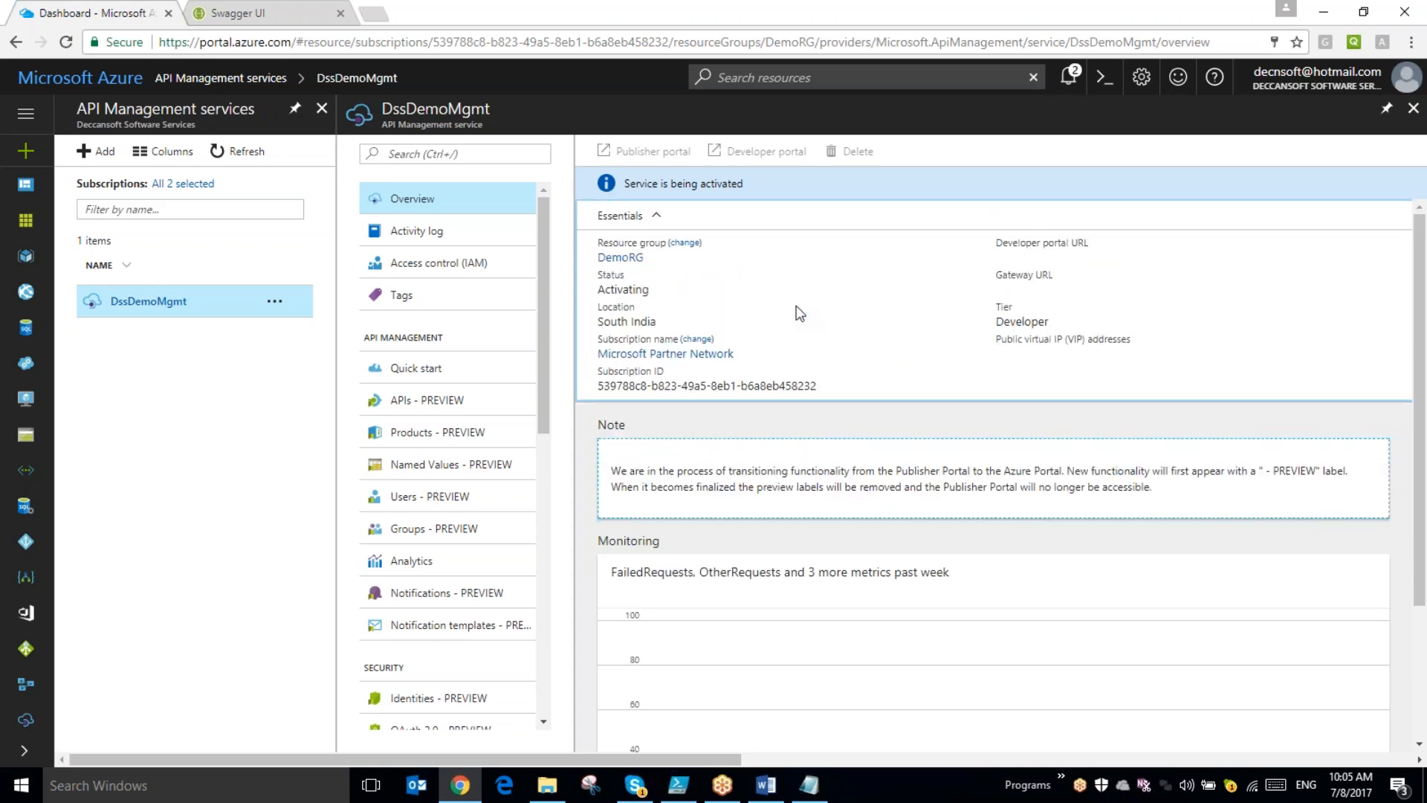
pyautogui.scroll(-1, 799, 313)
pyautogui.scroll(1, 799, 314)
# - Switch to the Word lab document, read the Import an API and Testing API Operations steps, and return to Chrome
pyautogui.hotkey('alt', 'Tab')
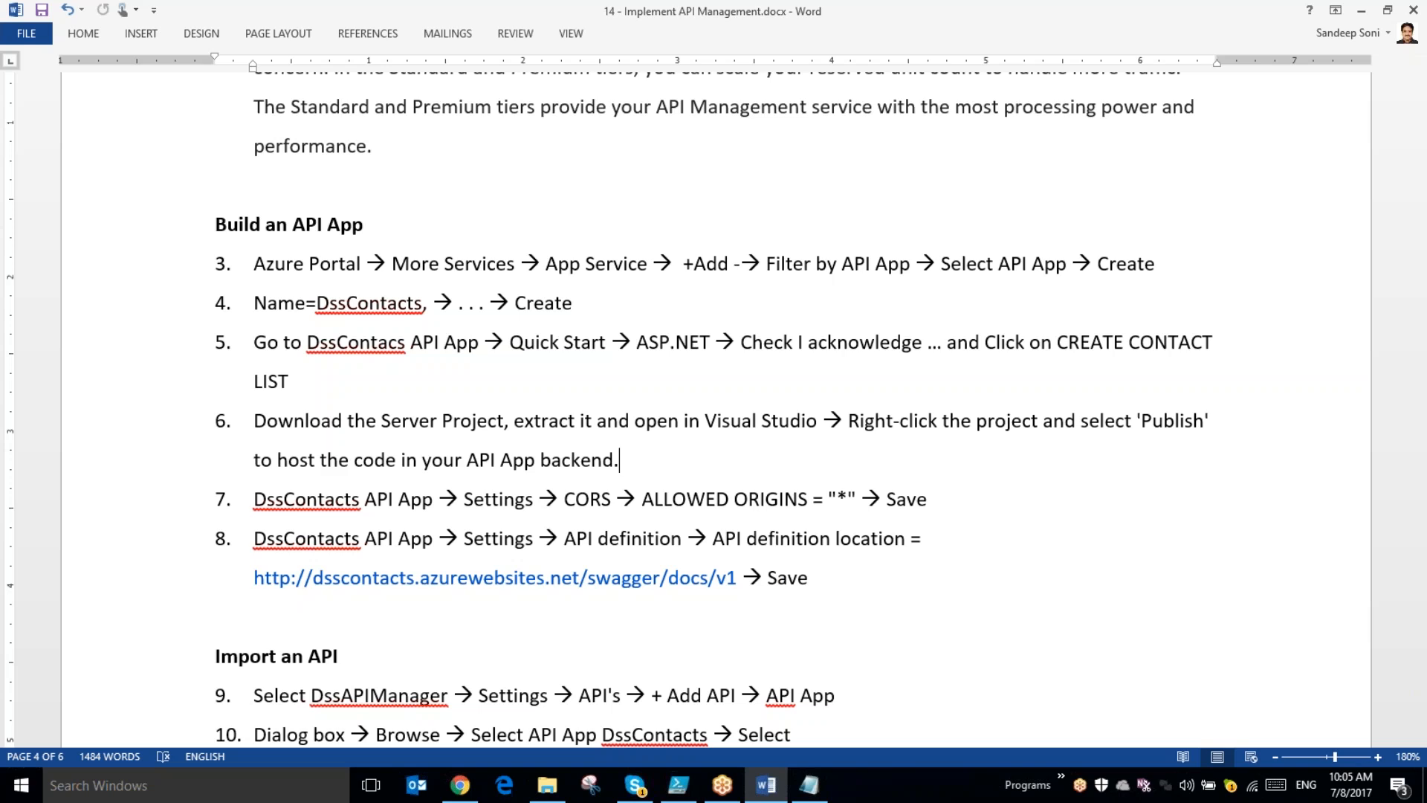
pyautogui.scroll(-4, 584, 367)
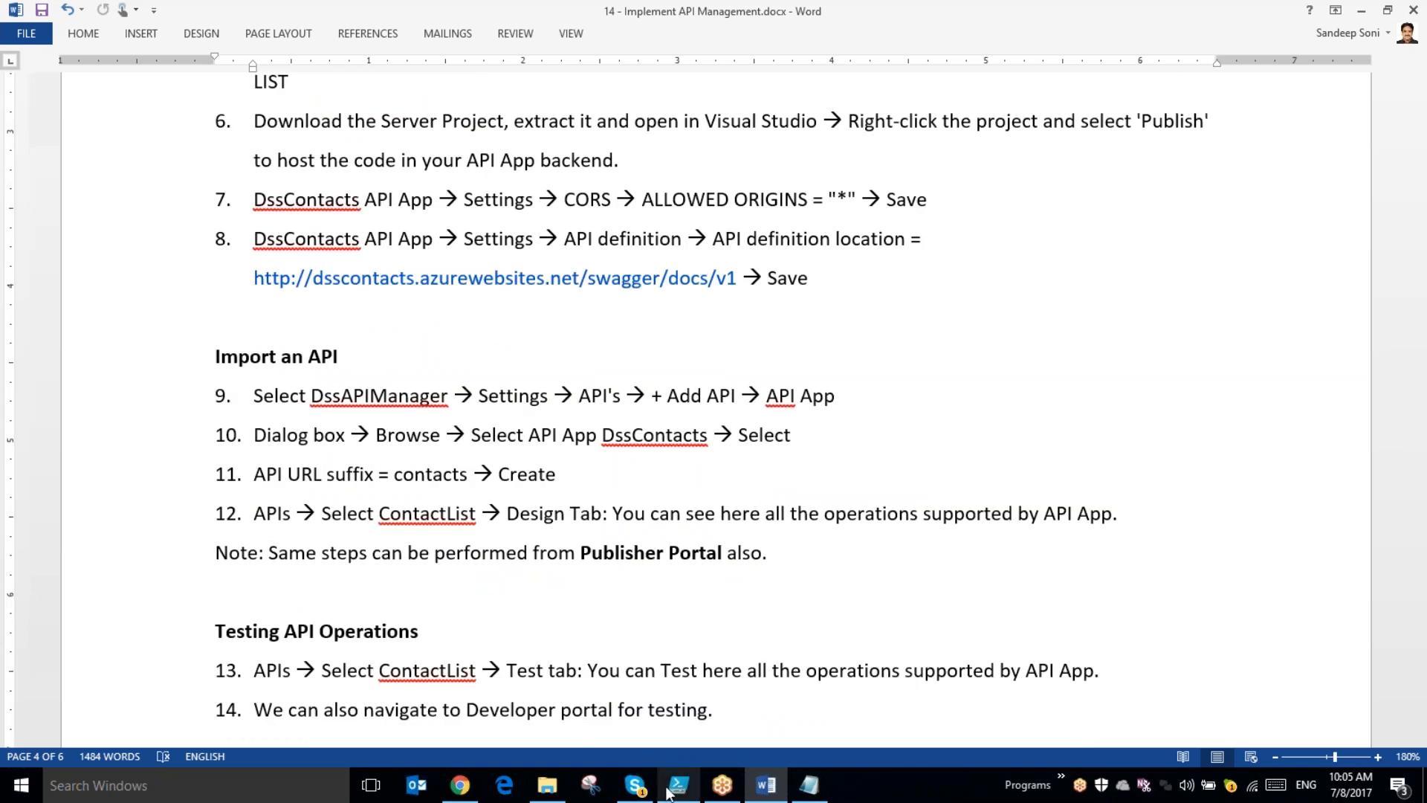
pyautogui.click(461, 786)
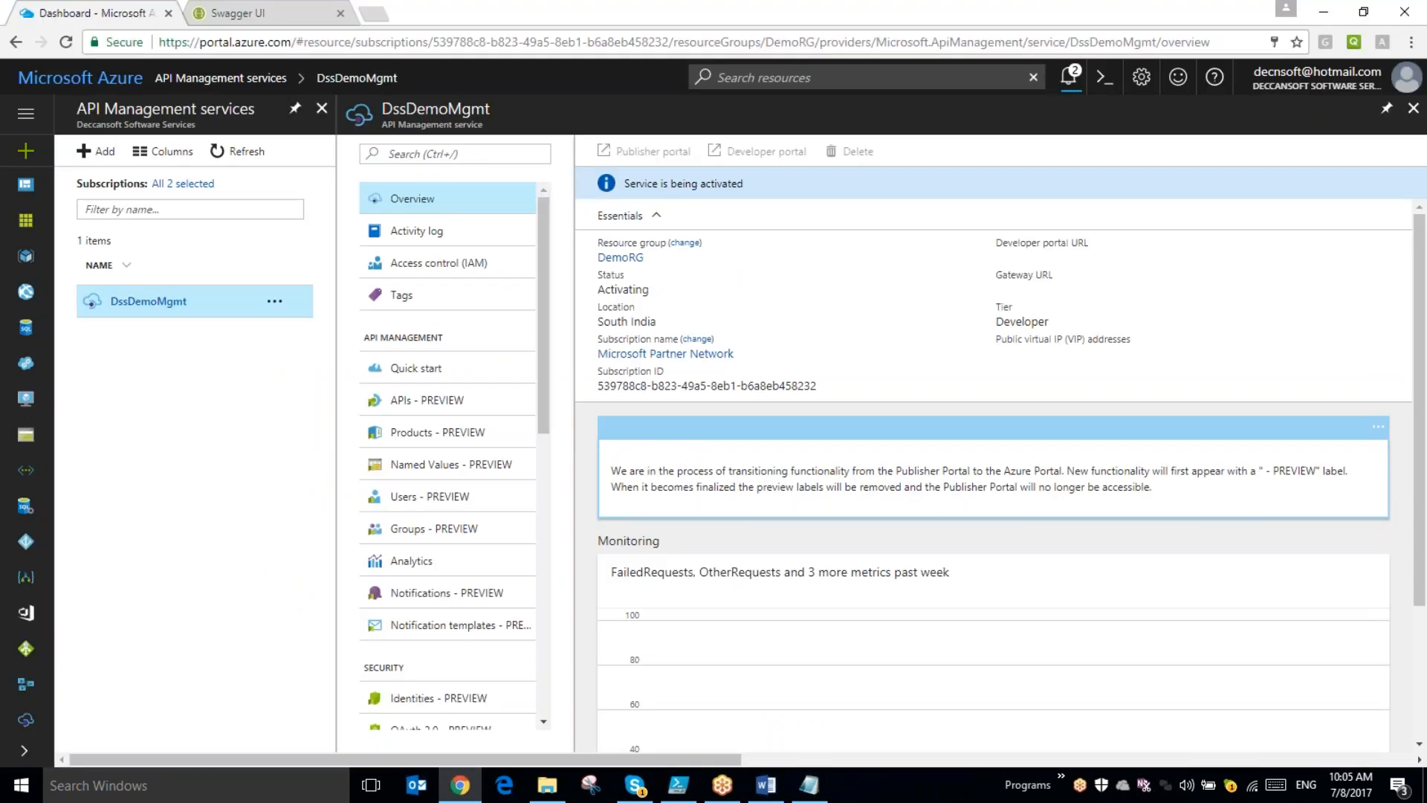
# - Open the ASP.Net quickstart of the dssapiappdemo app service to view its client connection options
pyautogui.click(25, 291)
pyautogui.click(160, 301)
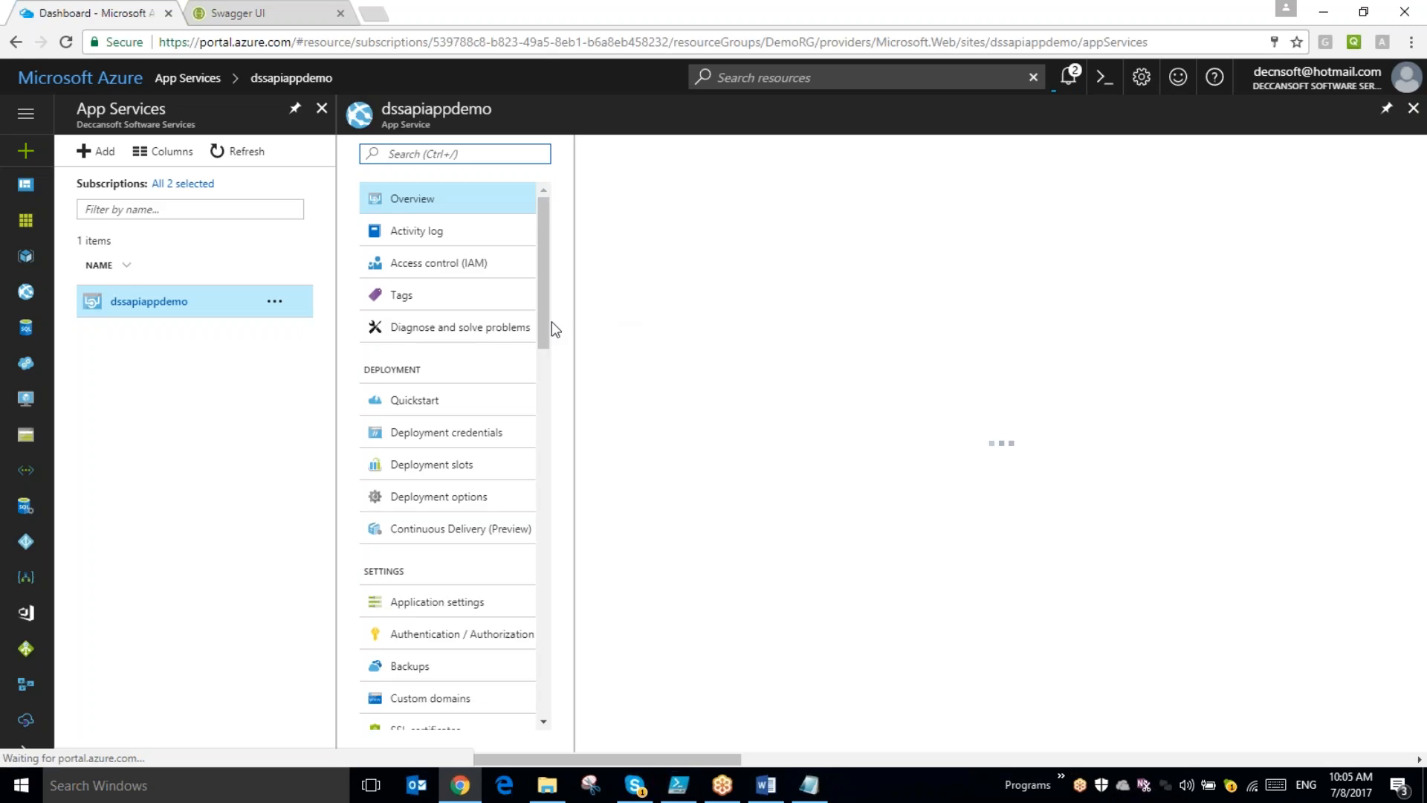
pyautogui.click(428, 402)
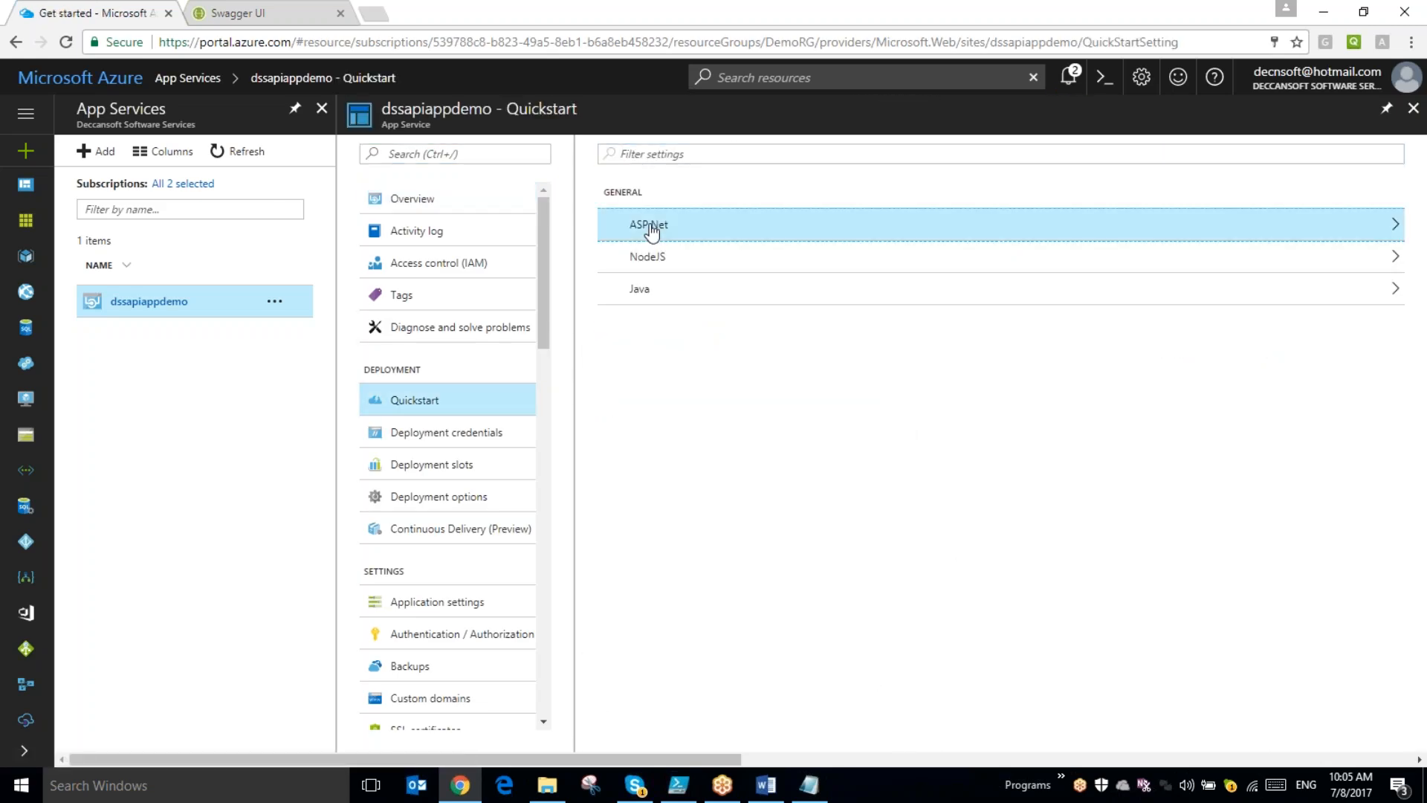
pyautogui.click(650, 222)
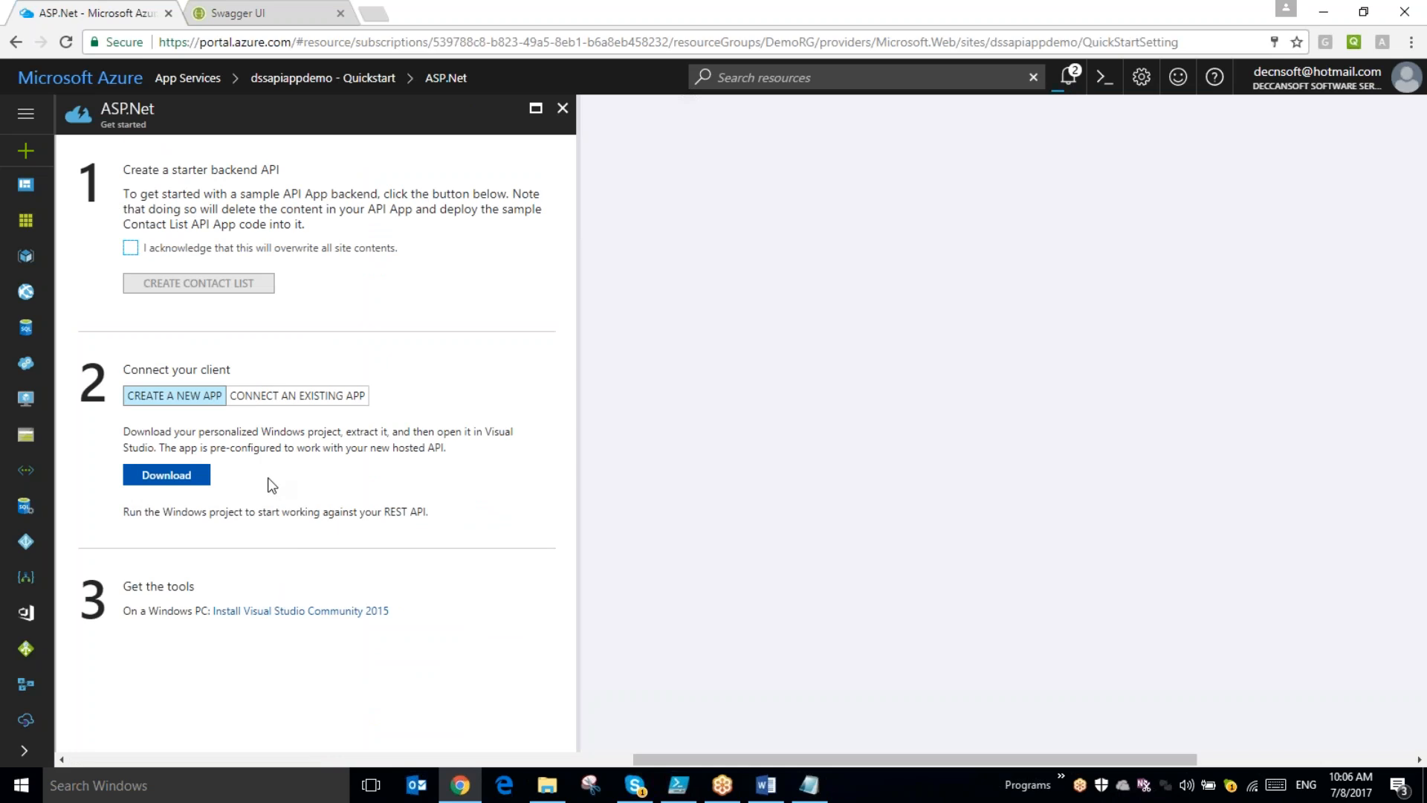
# - Acknowledge overwriting all site contents in the ASP.Net quickstart and download the starter backend server project
pyautogui.moveTo(694, 757); pyautogui.dragTo(533, 738)
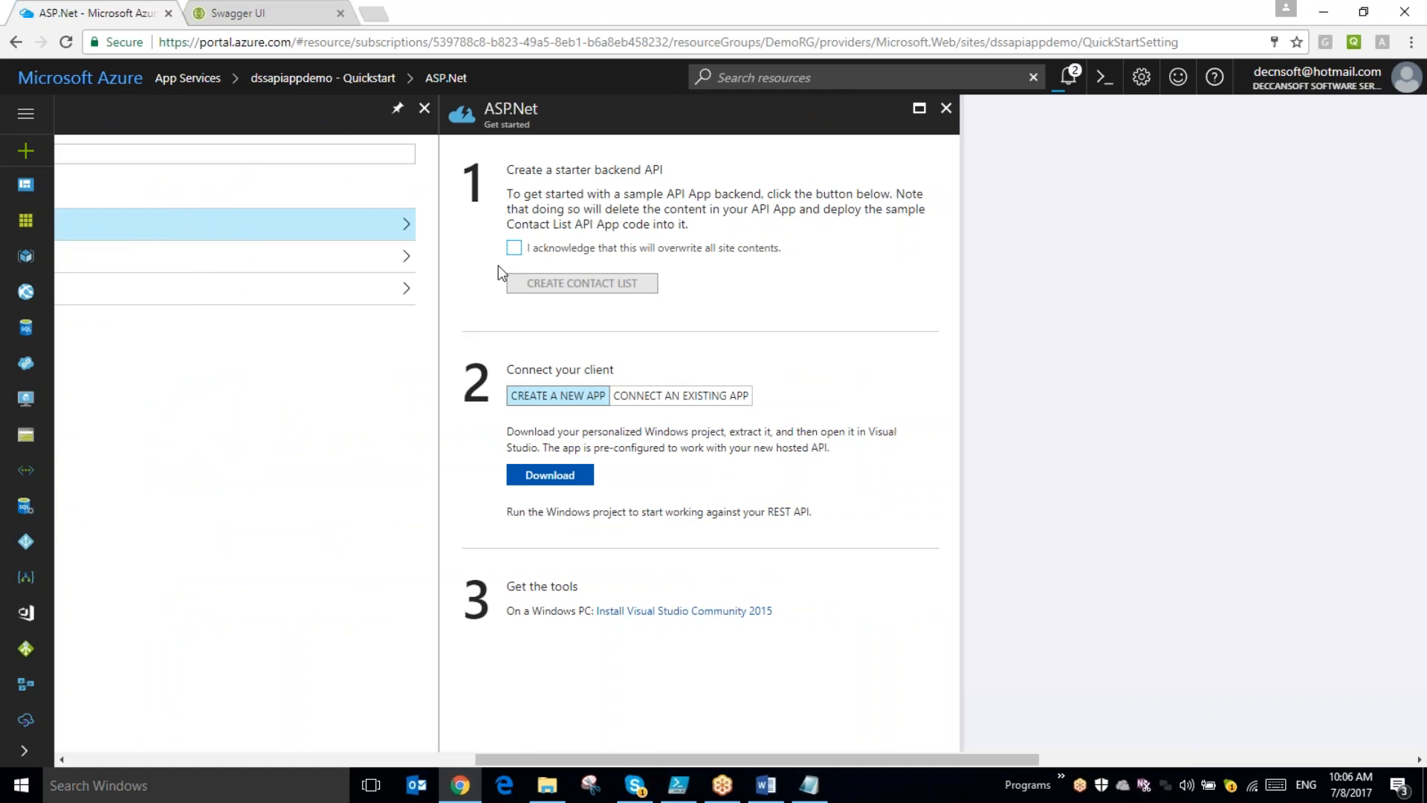
pyautogui.click(514, 250)
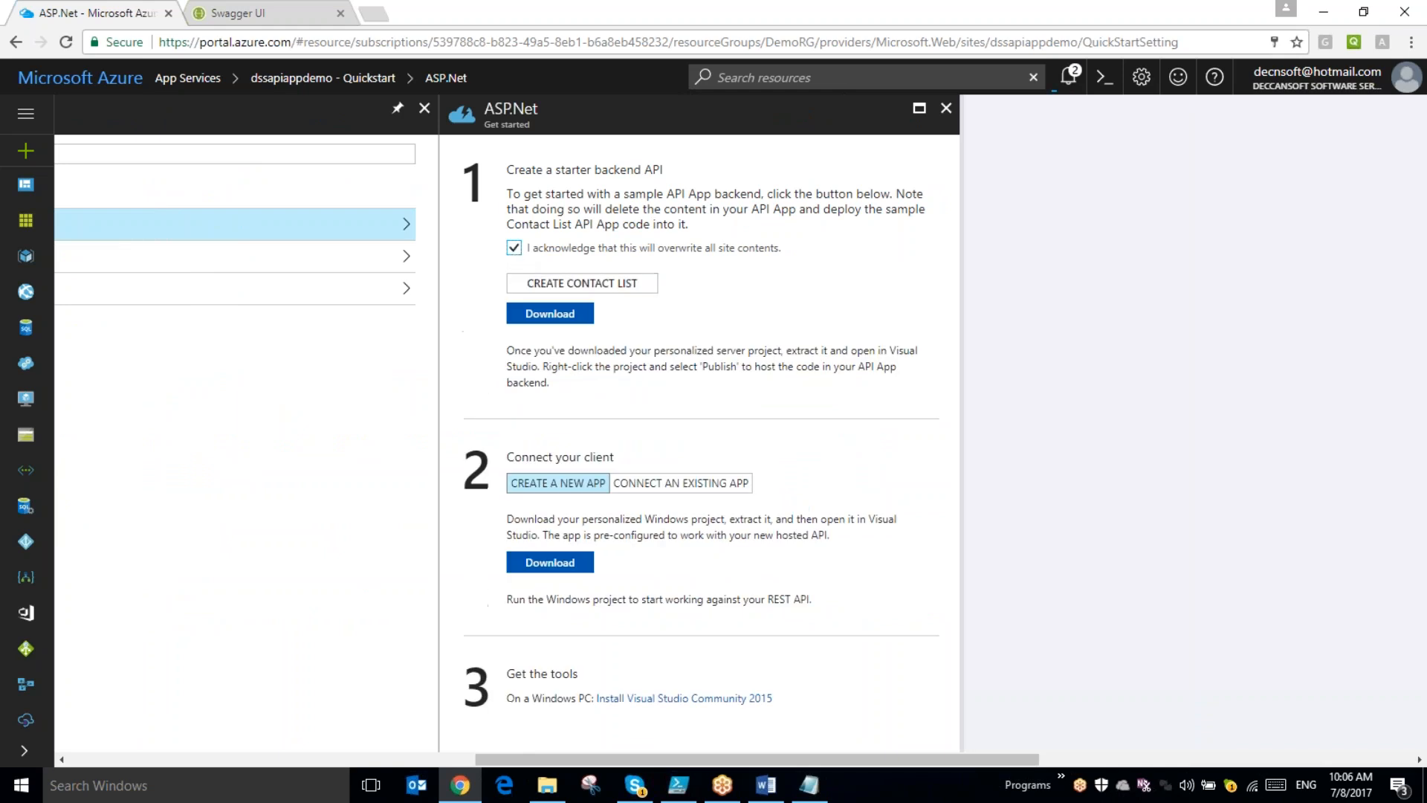
pyautogui.click(550, 315)
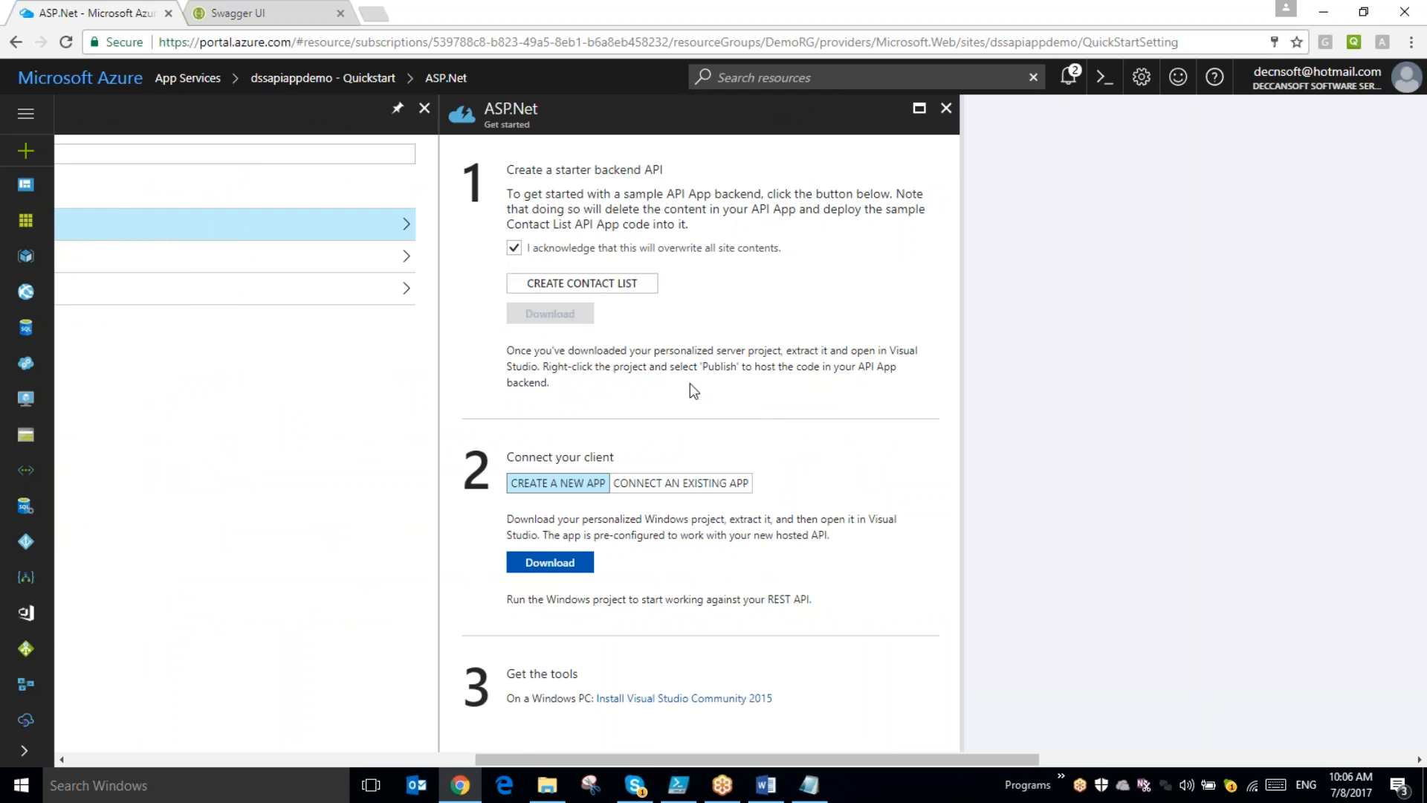
pyautogui.click(565, 315)
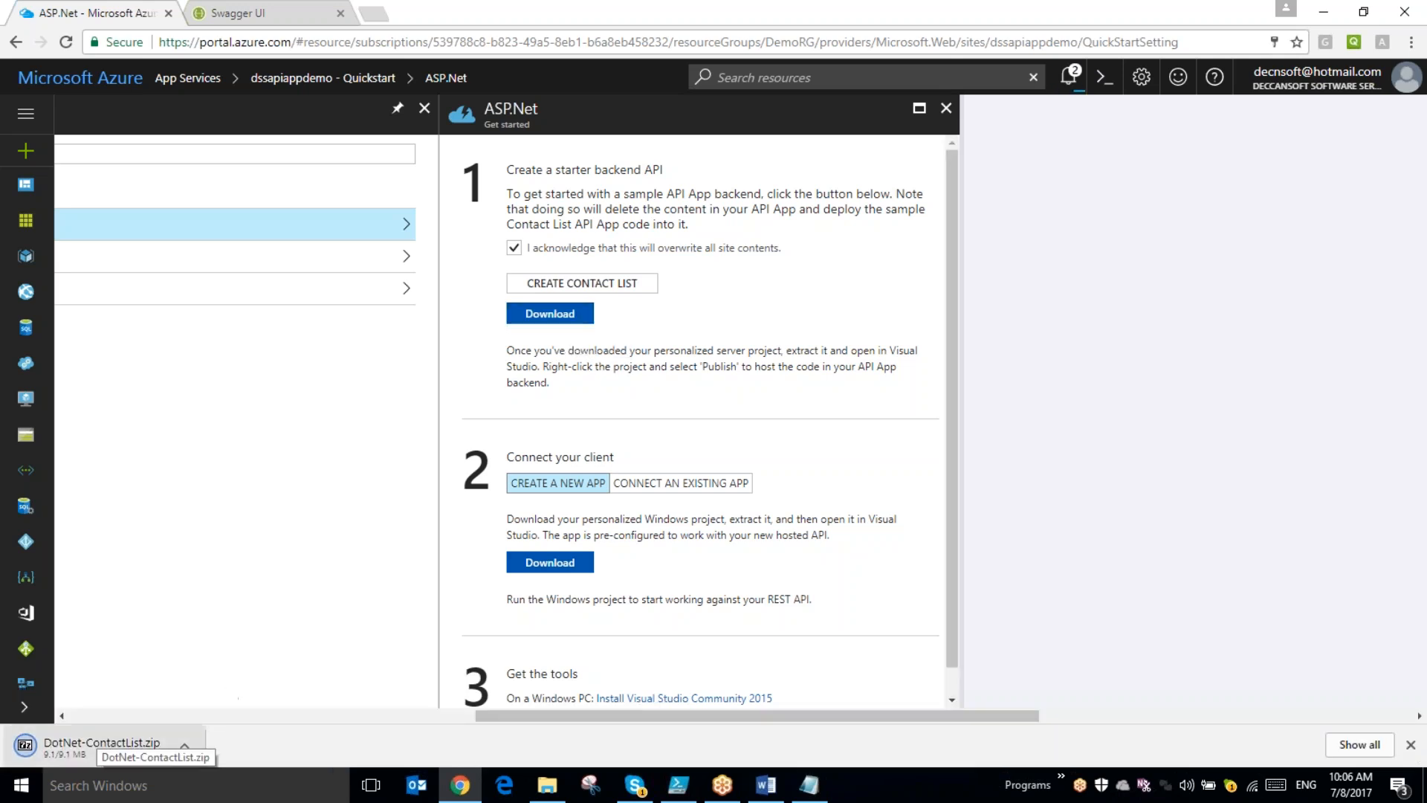
# - Open the downloaded DotNet-ContactList.zip, go up to its Downloads folder and sort the files by creation date
pyautogui.click(97, 750)
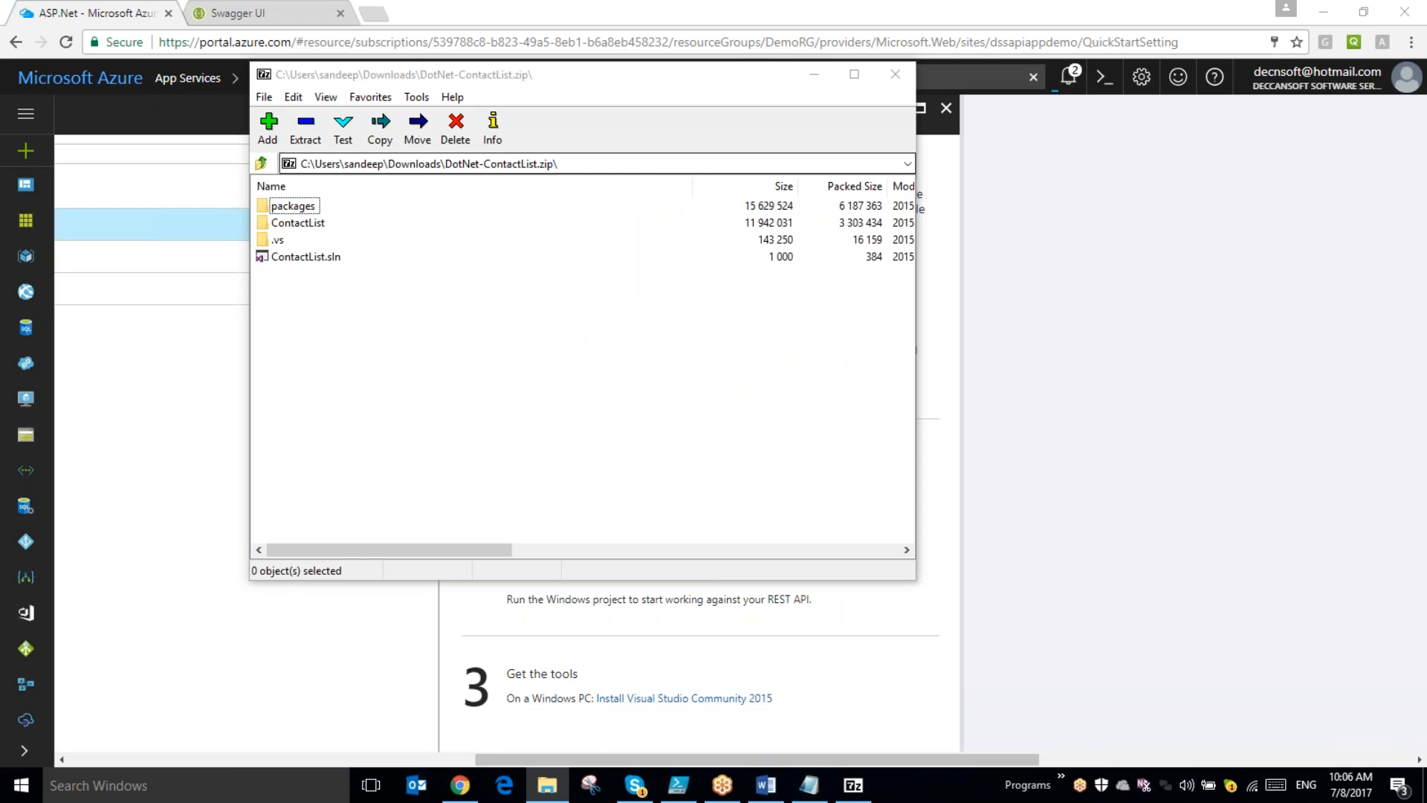
pyautogui.click(406, 165)
pyautogui.doubleClick(406, 165)
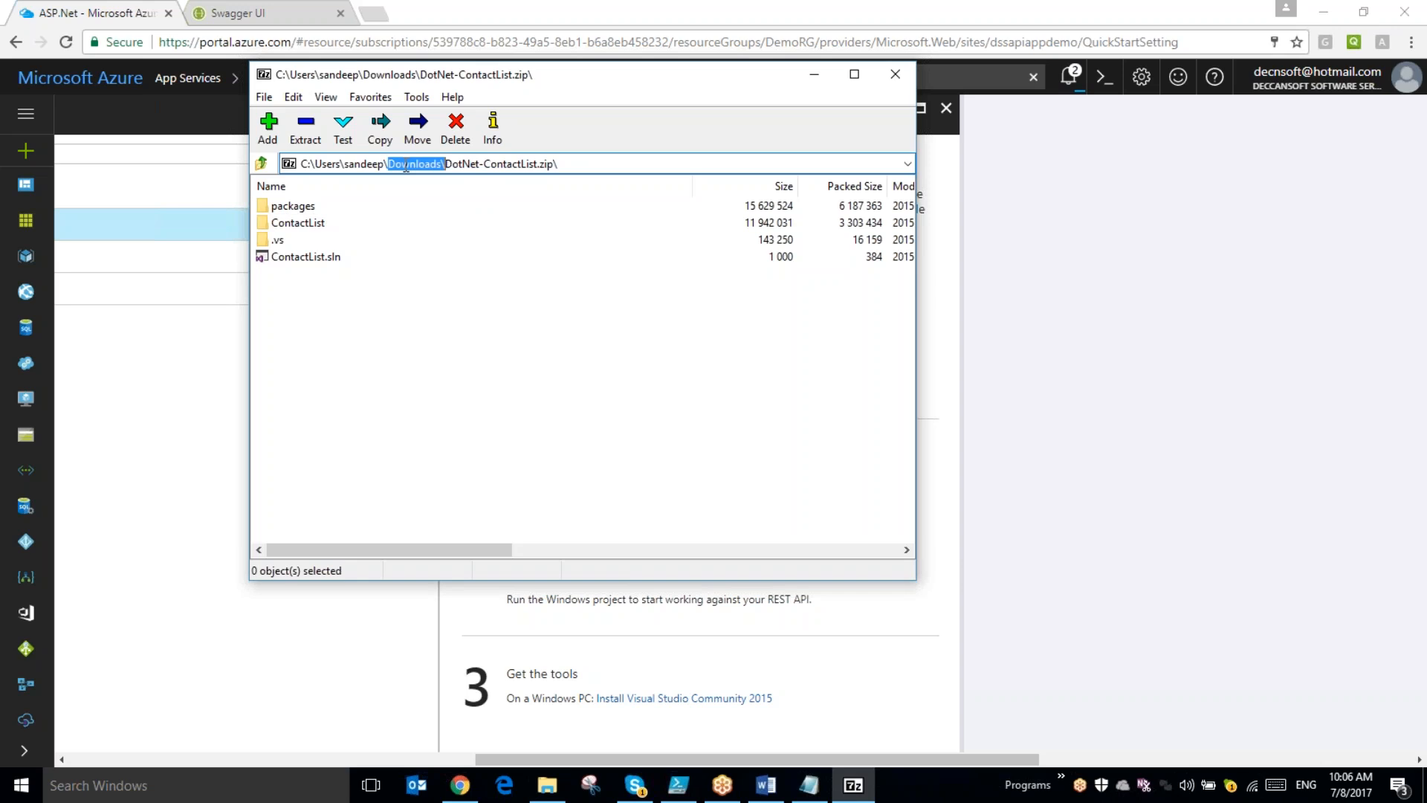
pyautogui.click(513, 165)
pyautogui.click(261, 163)
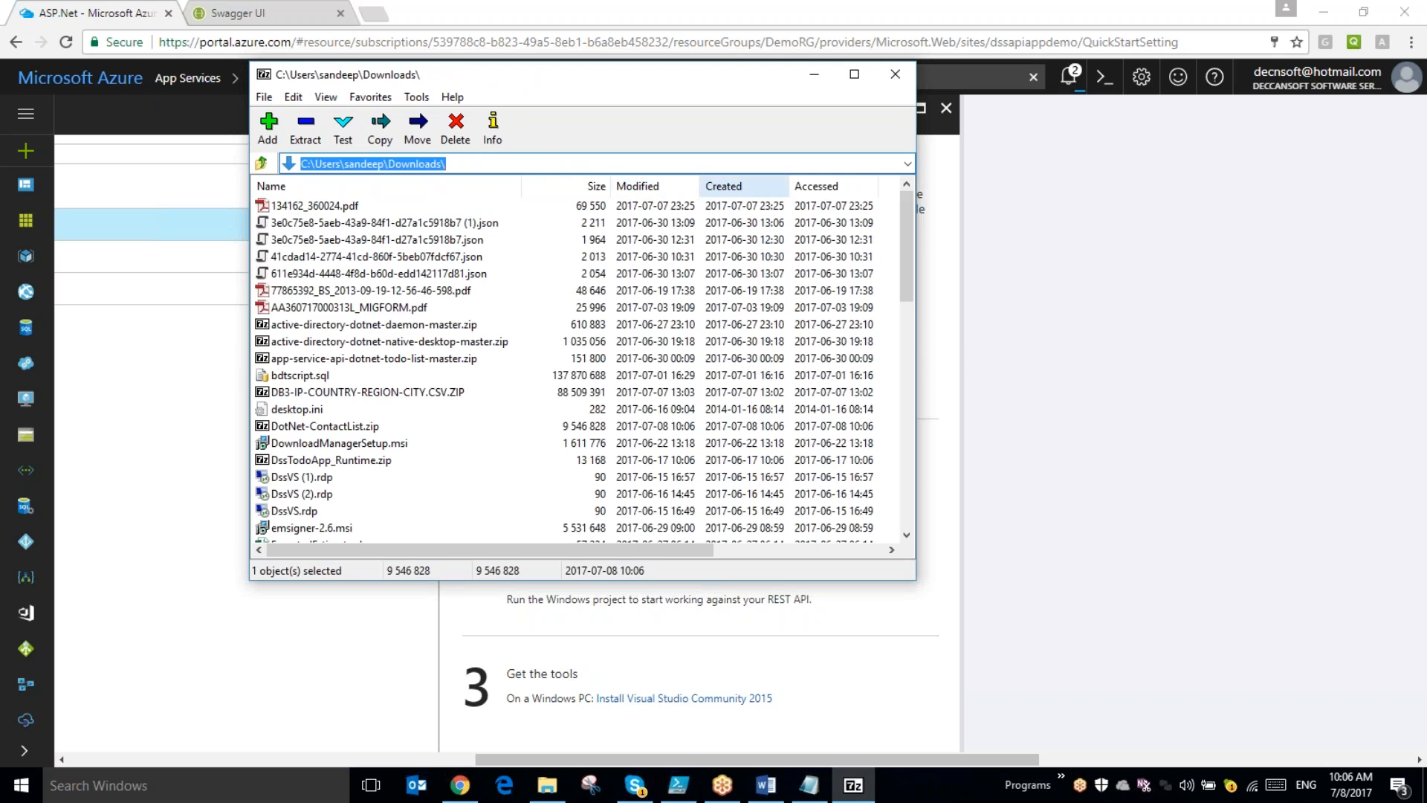
pyautogui.click(725, 186)
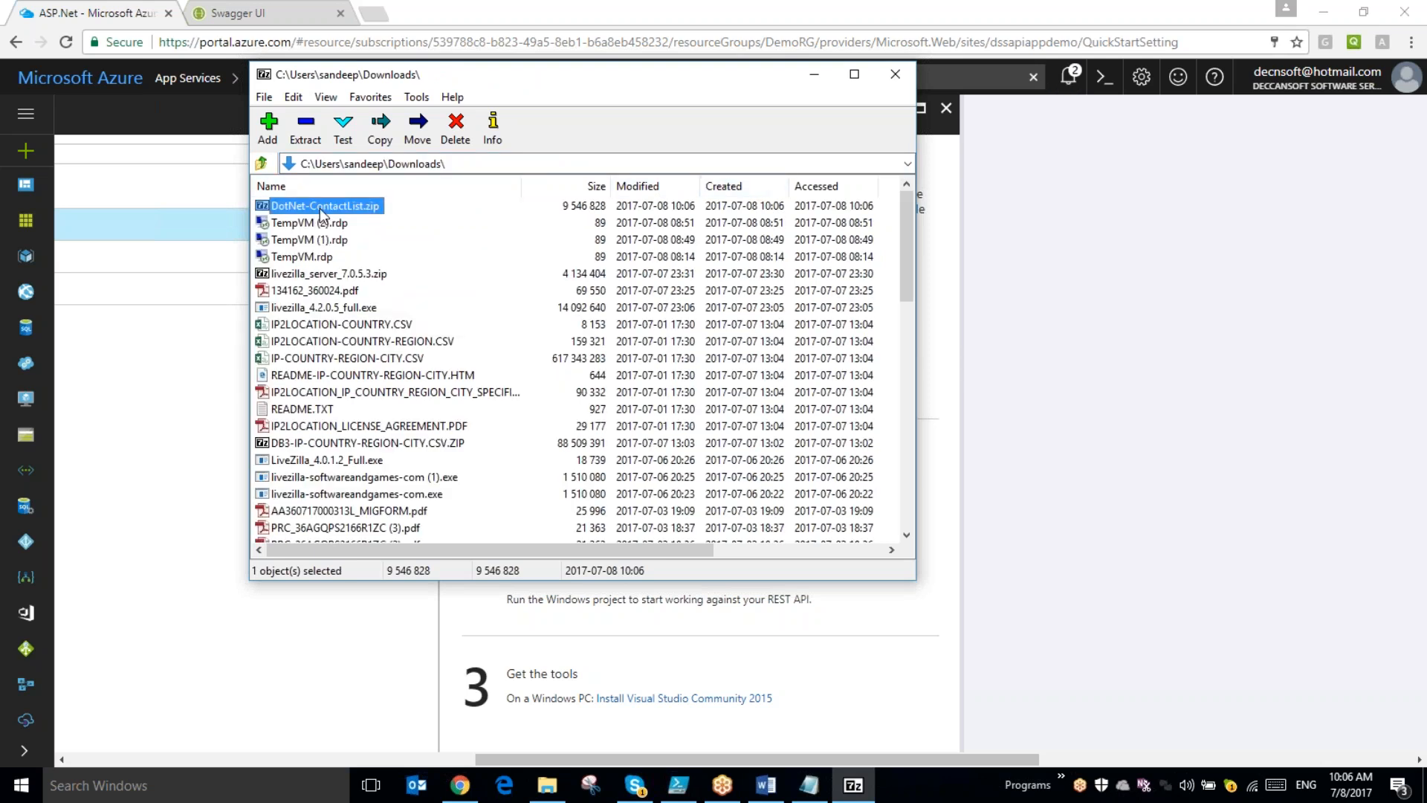
# - Extract the D:\Temp copy of DotNet-ContactList.zip to D:\Temp\DotNet-ContactList\ and open its ContactList solution in Visual Studio
pyautogui.press('super+e')
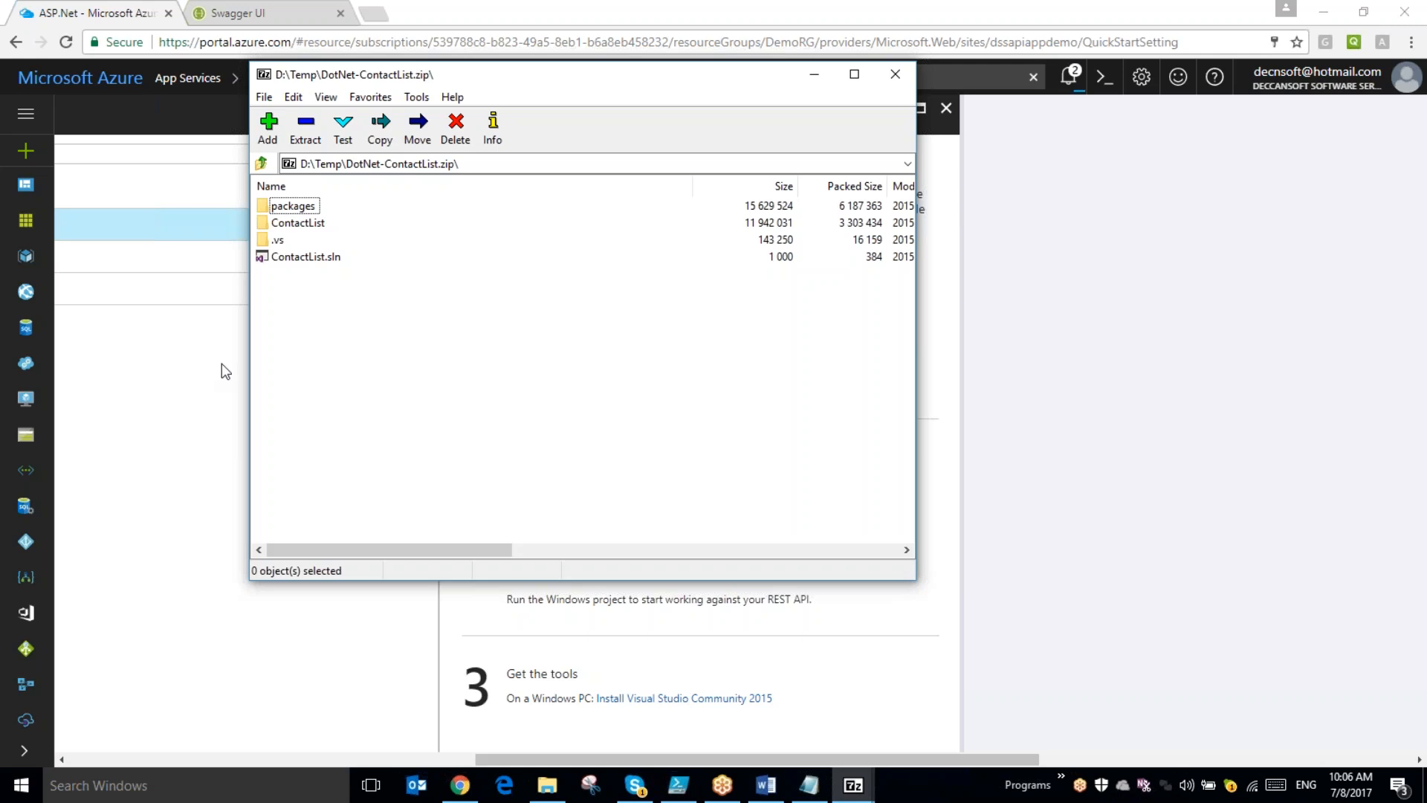
pyautogui.press('super+e')
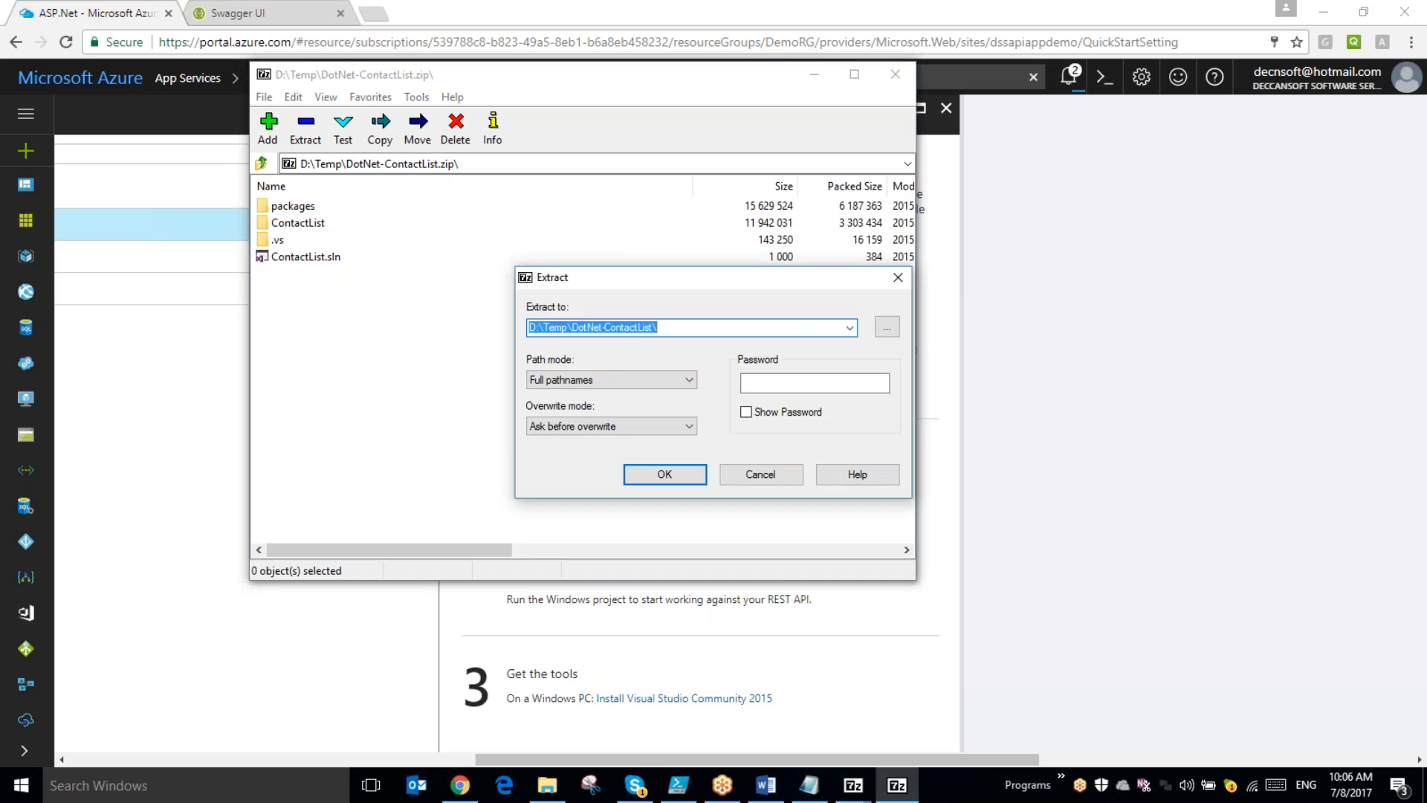
pyautogui.click(663, 482)
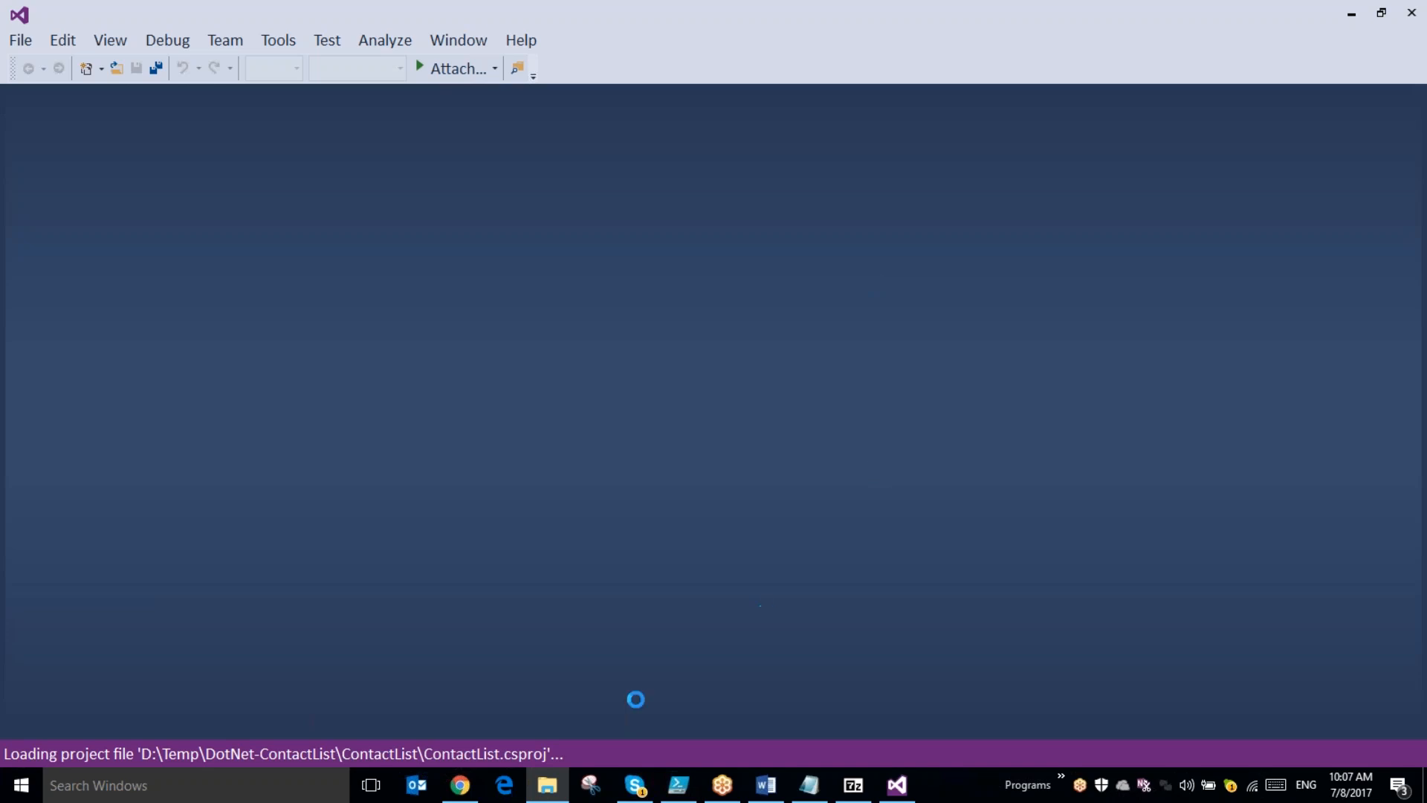
# - Switch to Chrome, check the DssDemoMgmt status in the API Management services list, and return to Visual Studio
pyautogui.click(460, 785)
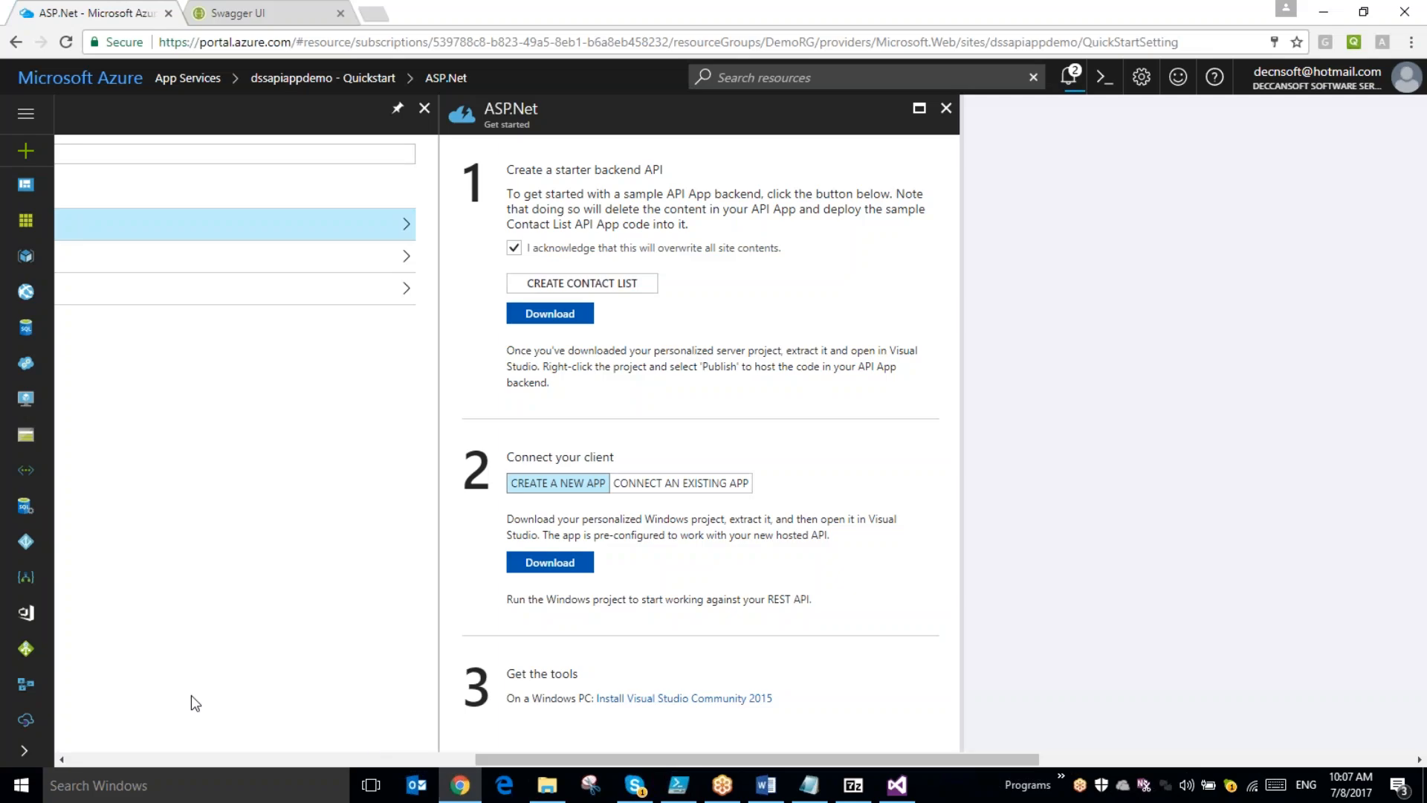
pyautogui.click(25, 720)
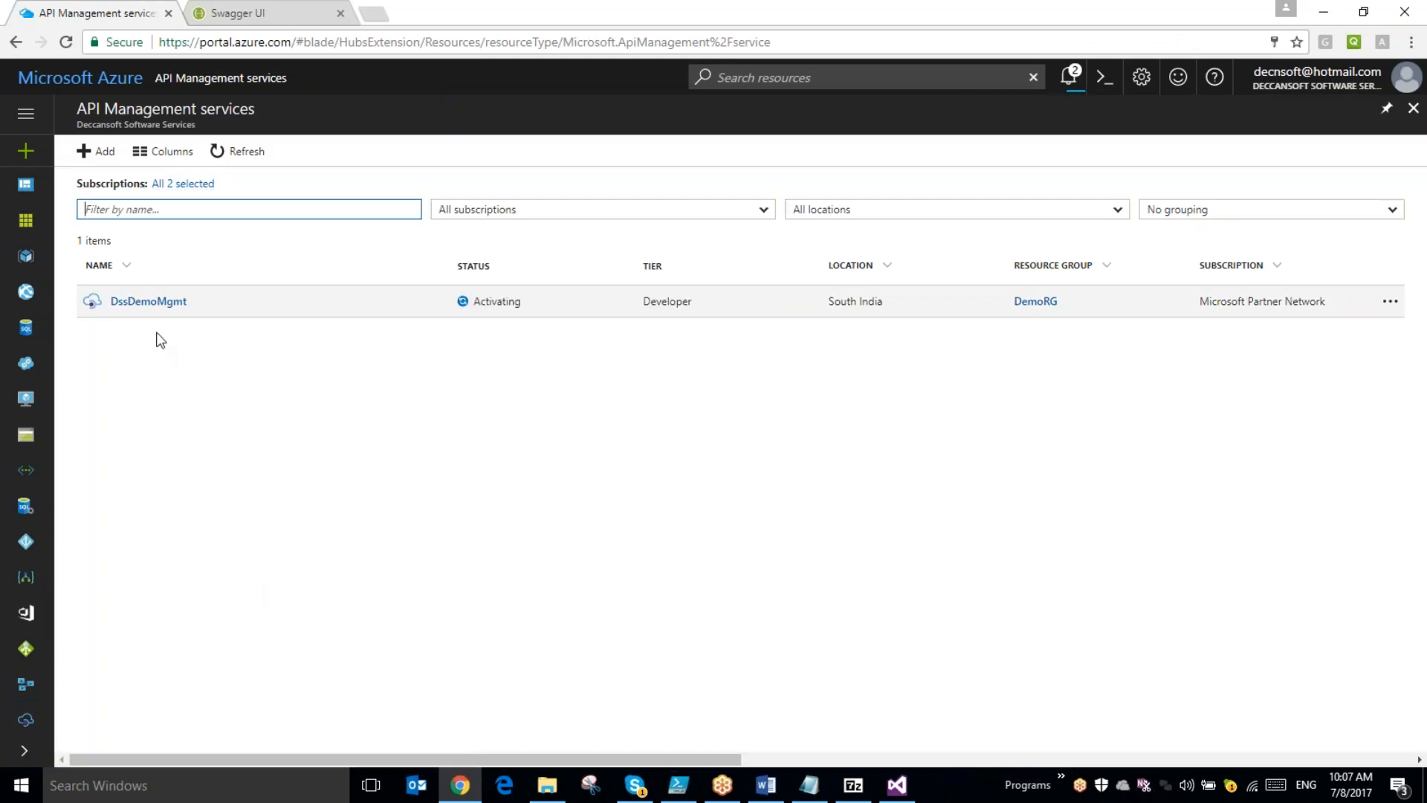
pyautogui.moveTo(472, 303); pyautogui.dragTo(526, 305)
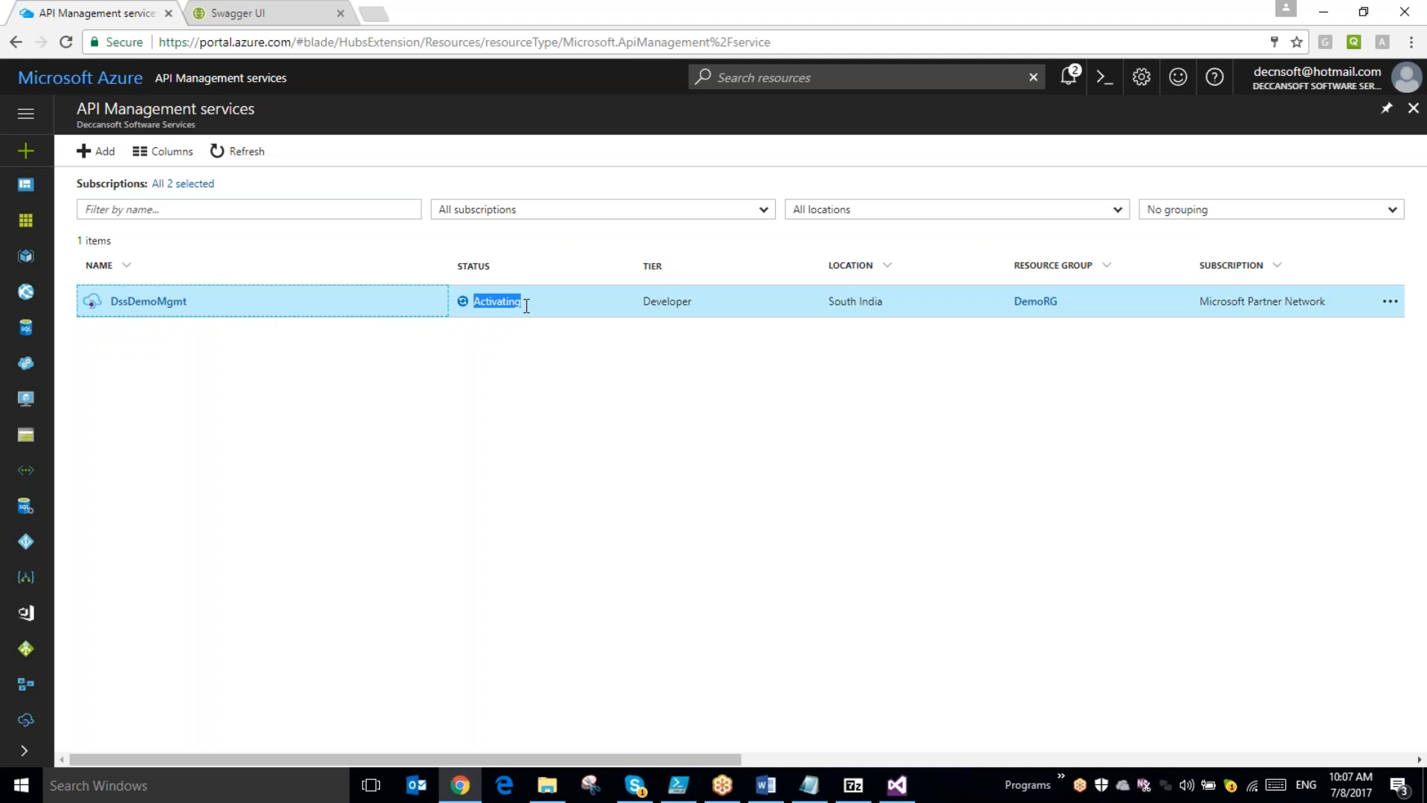
pyautogui.click(862, 746)
pyautogui.click(897, 784)
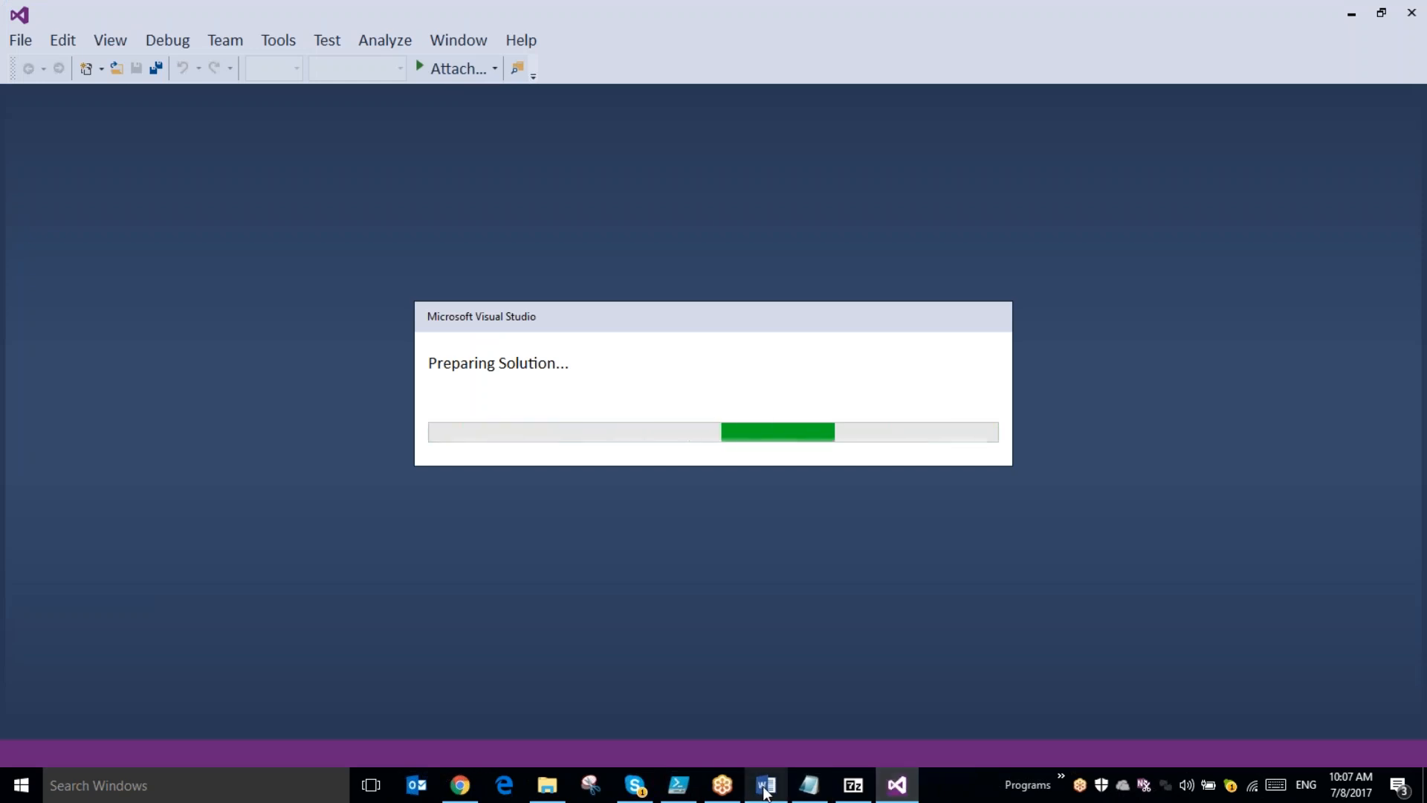
# - Switch to the Word lab document, read the Build an API App steps, and return to Visual Studio
pyautogui.moveTo(766, 789)
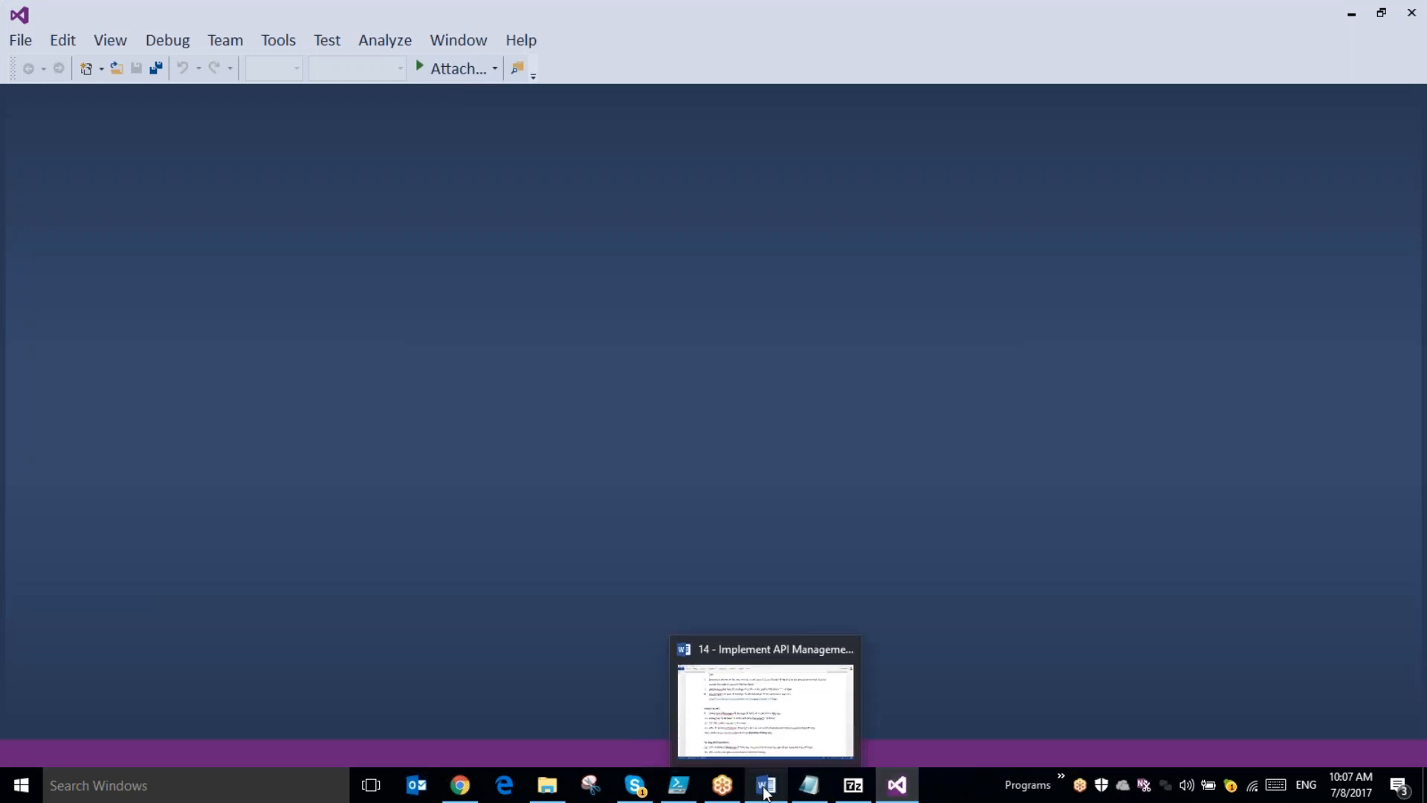
pyautogui.click(765, 790)
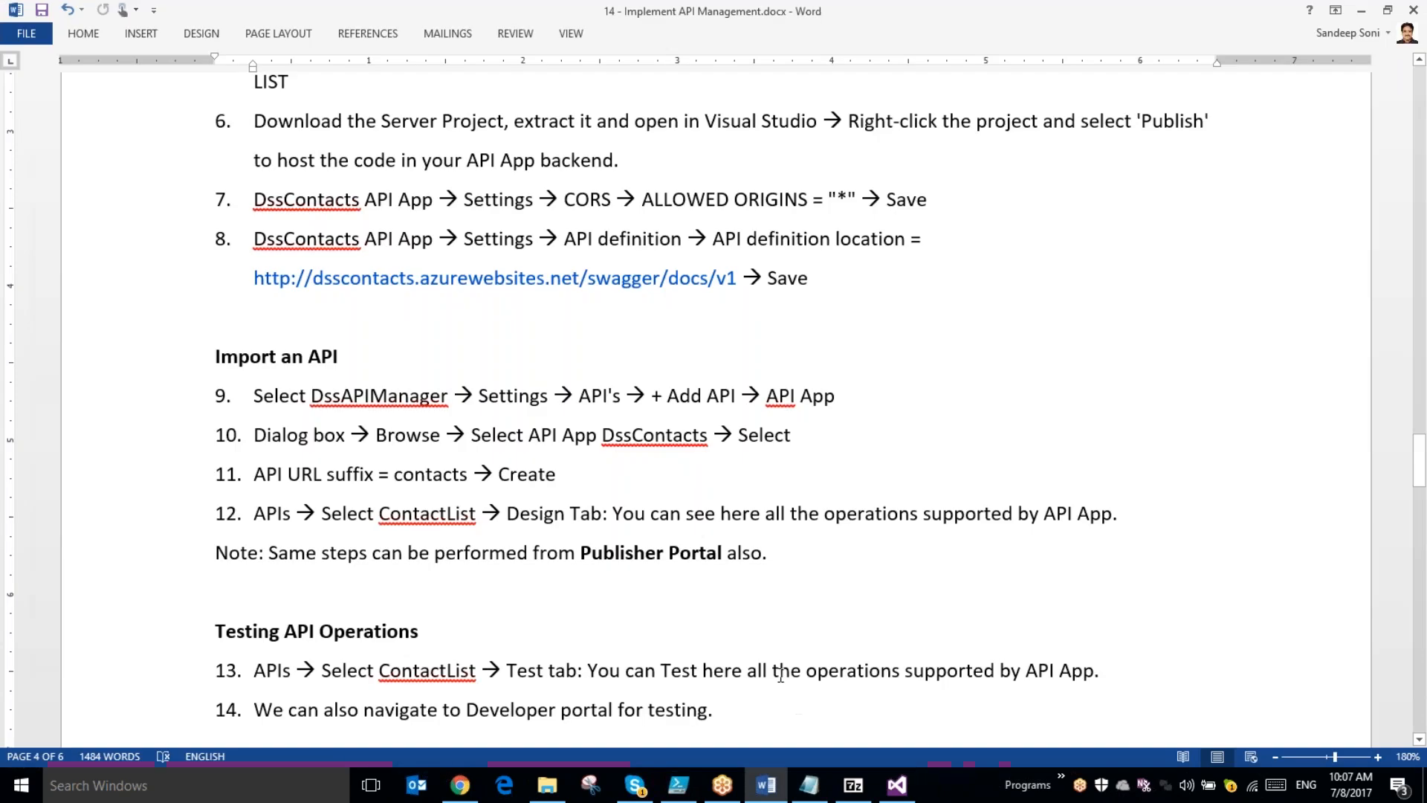
pyautogui.scroll(3, 729, 645)
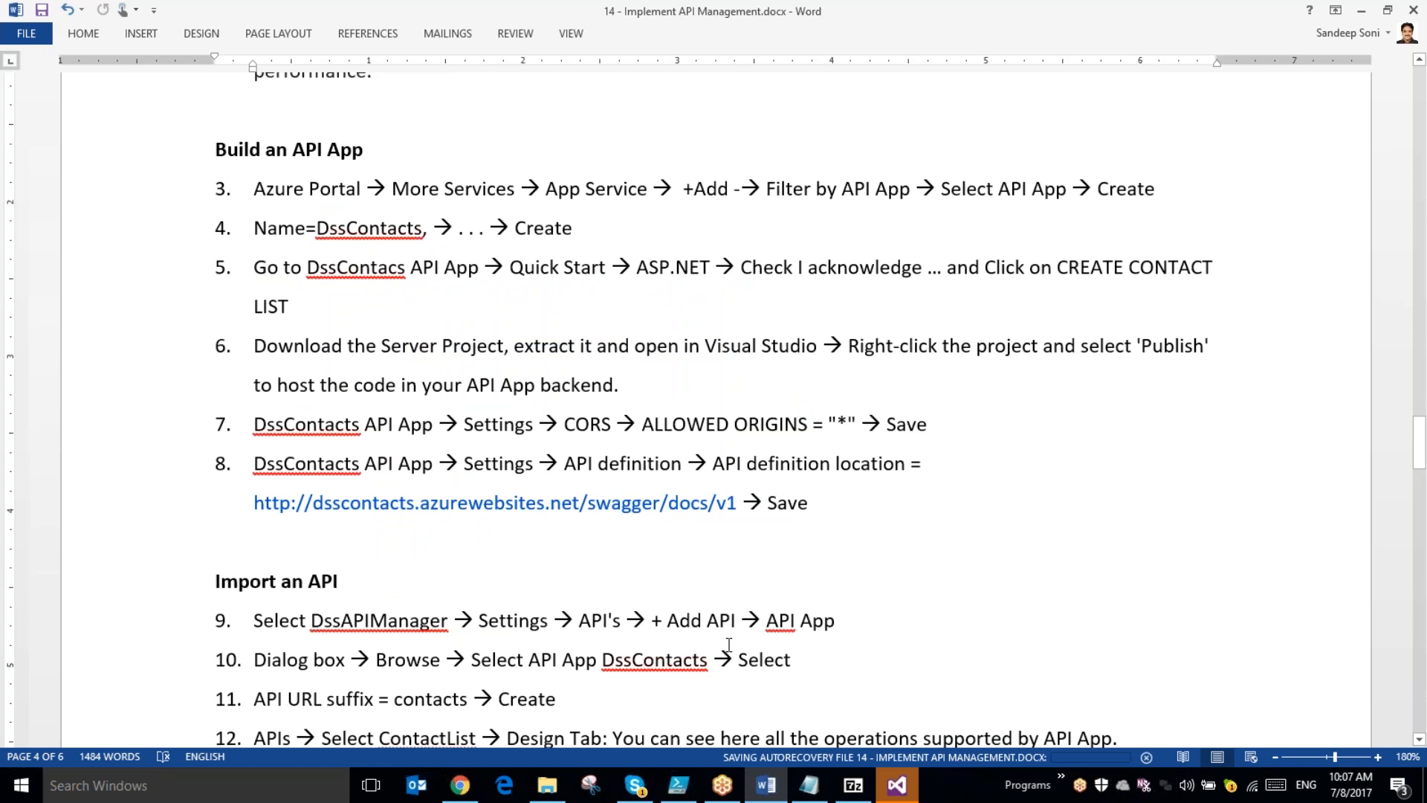
pyautogui.click(898, 785)
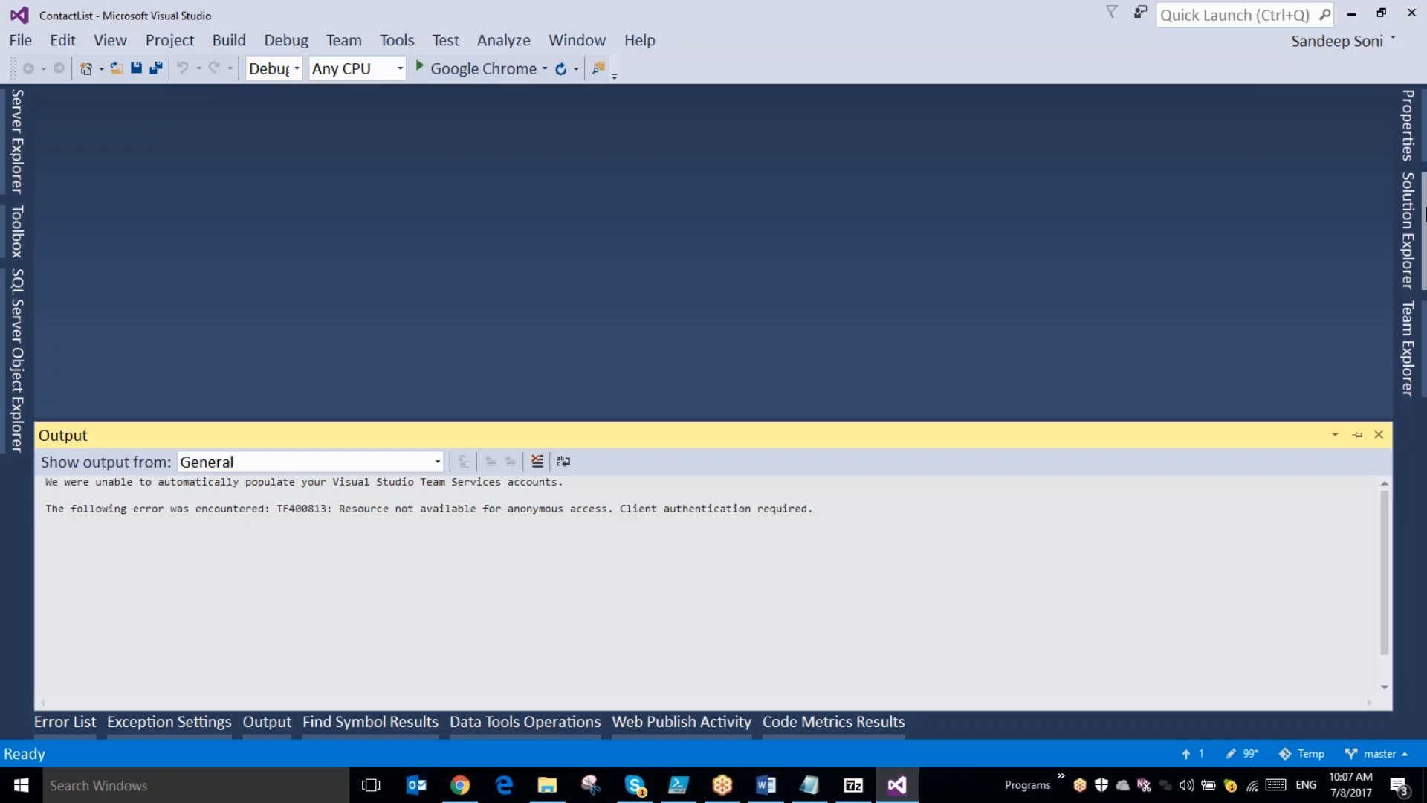
# - Open ContactsController.cs from the Controllers folder of the ContactList project
pyautogui.click(1407, 221)
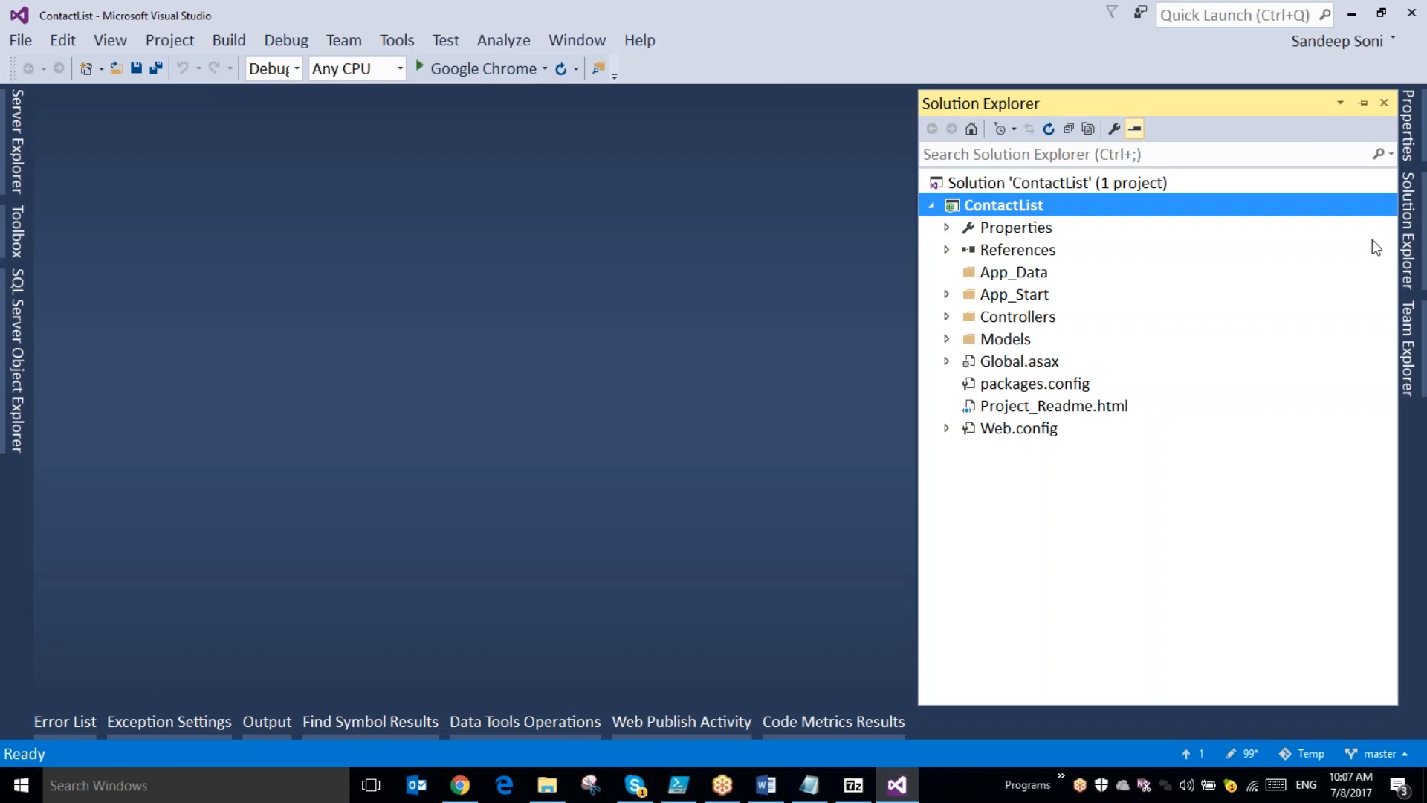
pyautogui.click(947, 316)
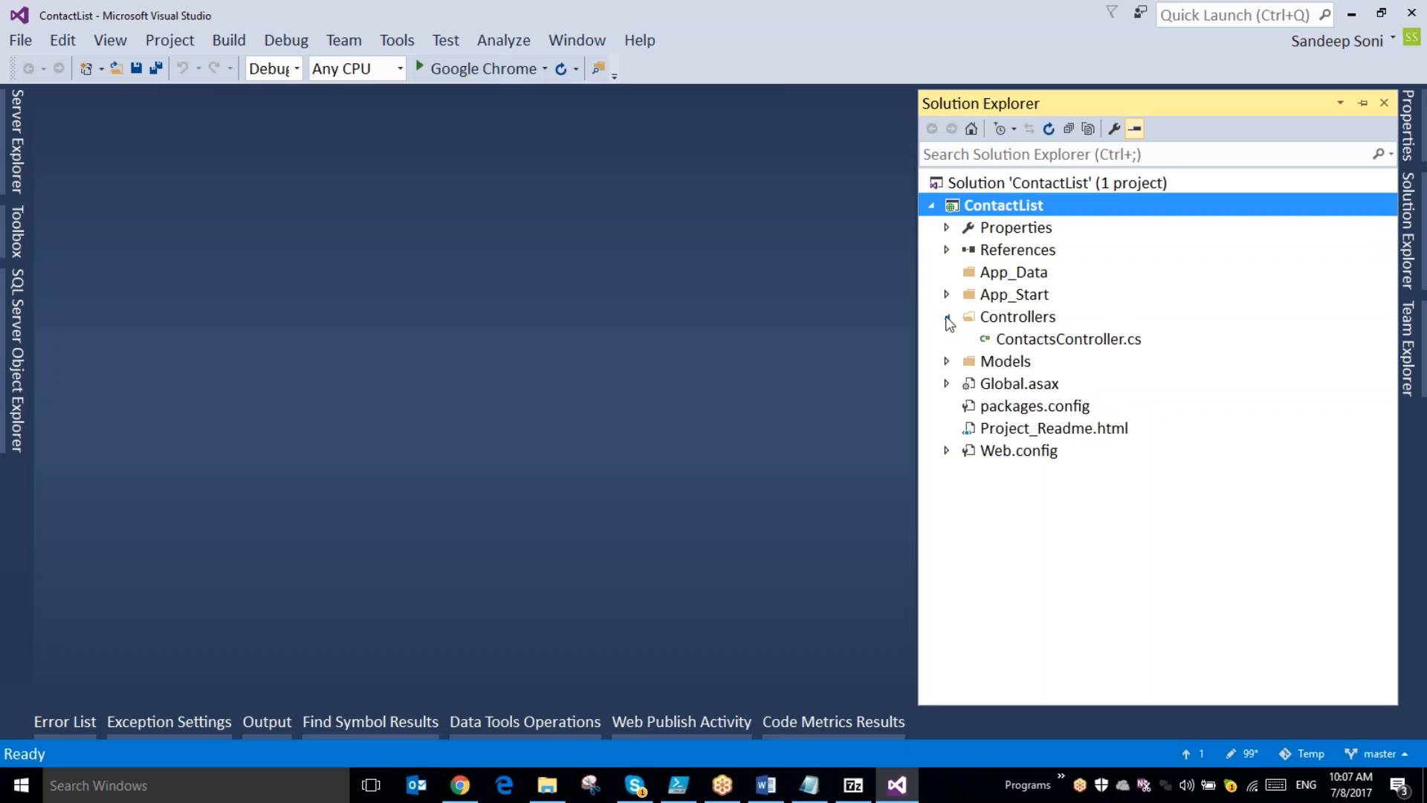
pyautogui.click(1068, 345)
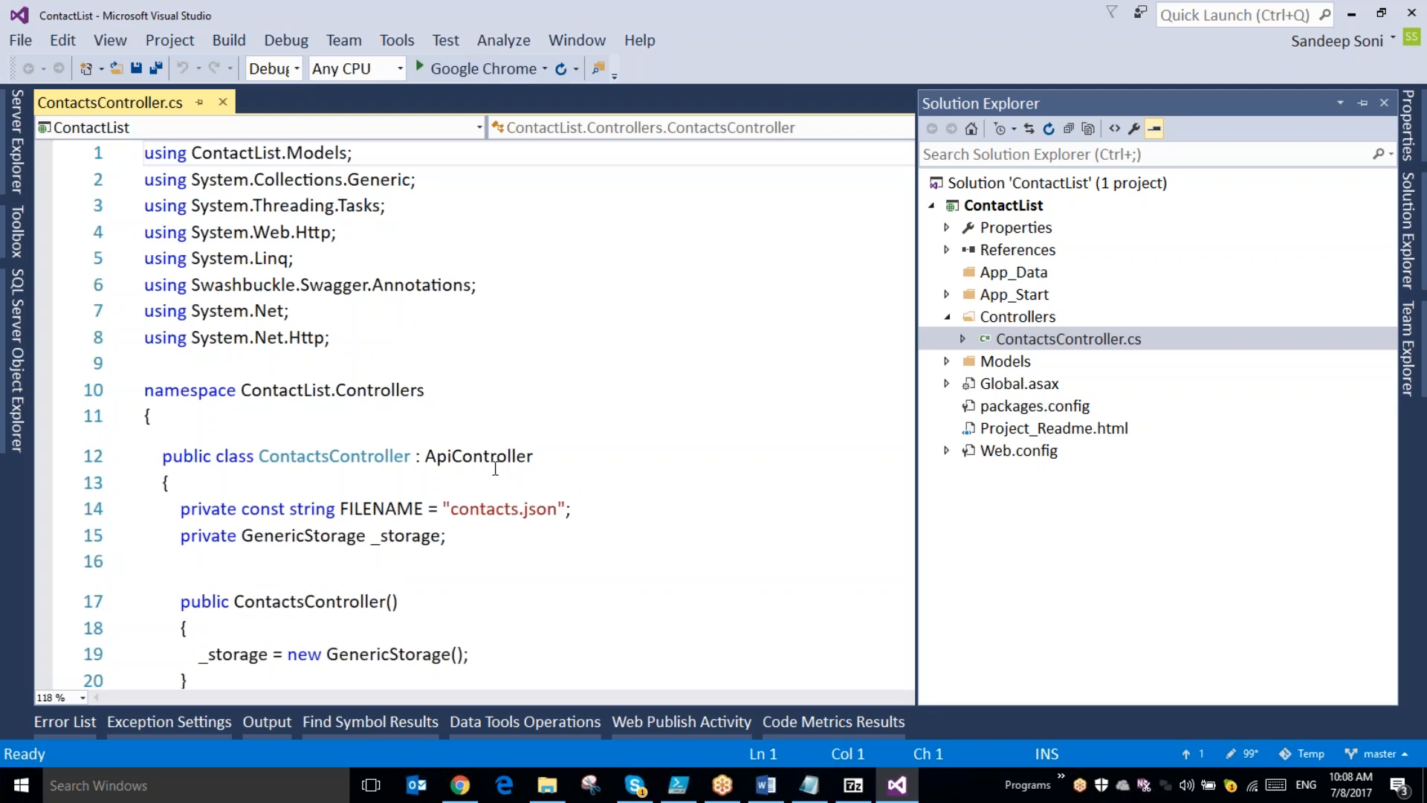
pyautogui.click(495, 460)
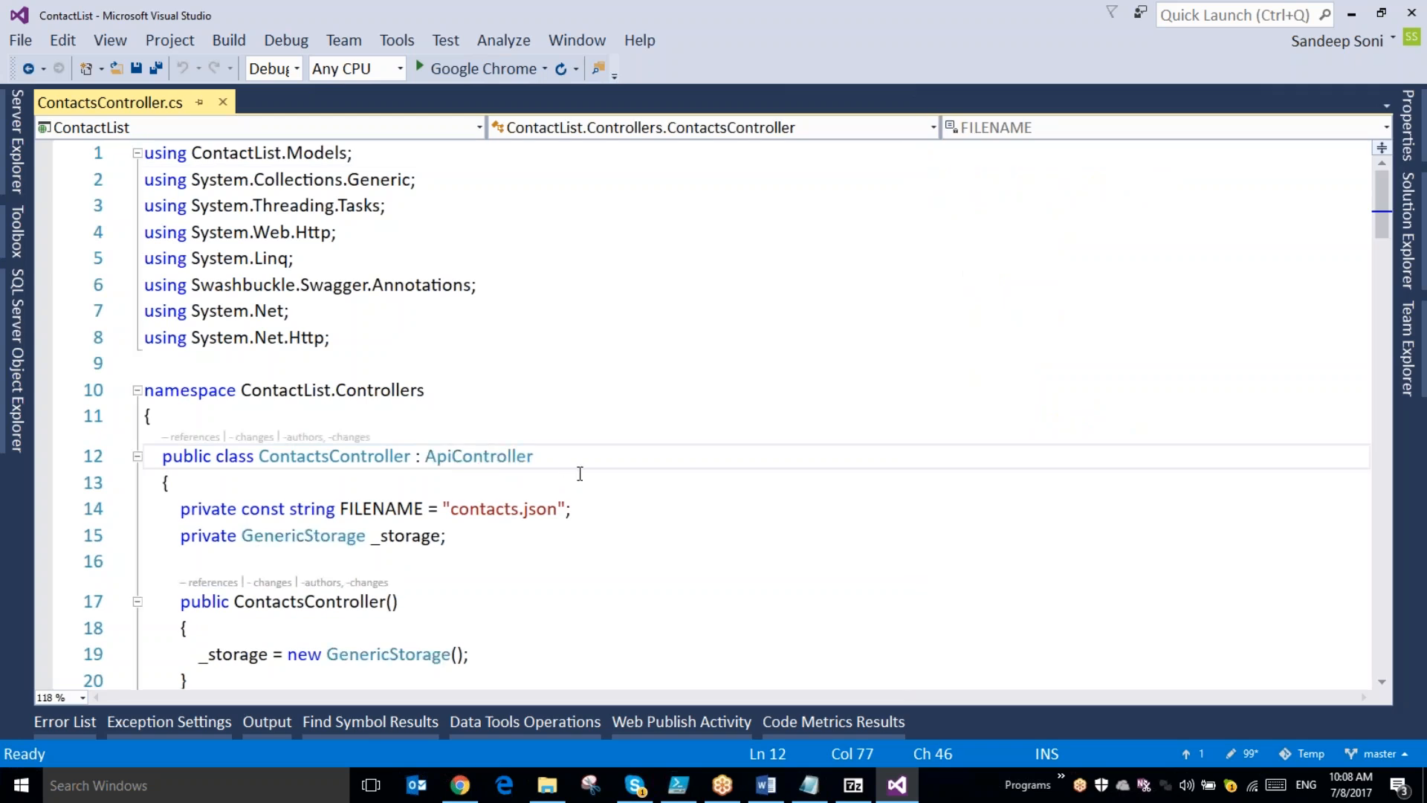
# - Examine the GetContacts method and the sample contacts it saves to storage
pyautogui.scroll(-1, 577, 468)
pyautogui.scroll(-3, 580, 473)
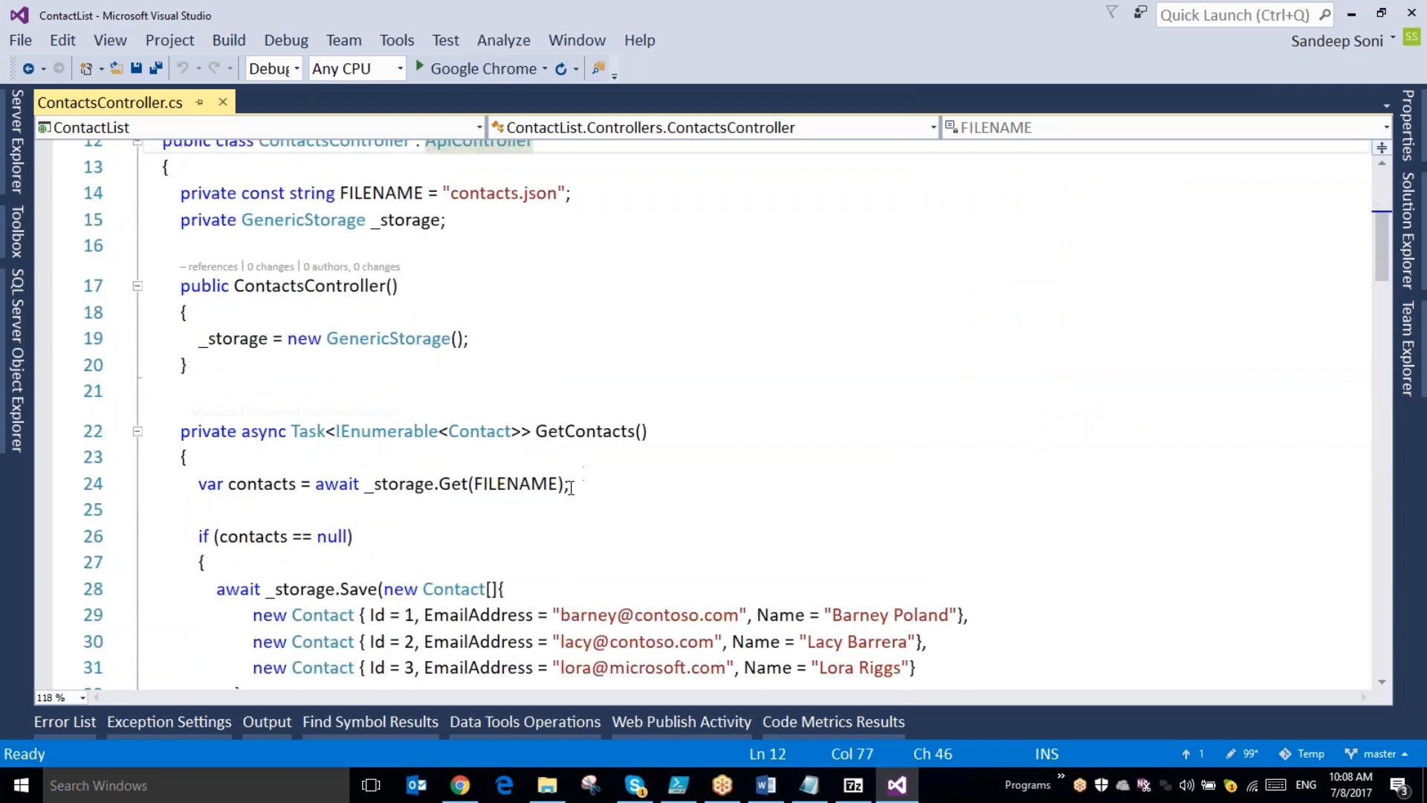
pyautogui.scroll(-2, 571, 487)
pyautogui.moveTo(217, 433); pyautogui.dragTo(466, 523)
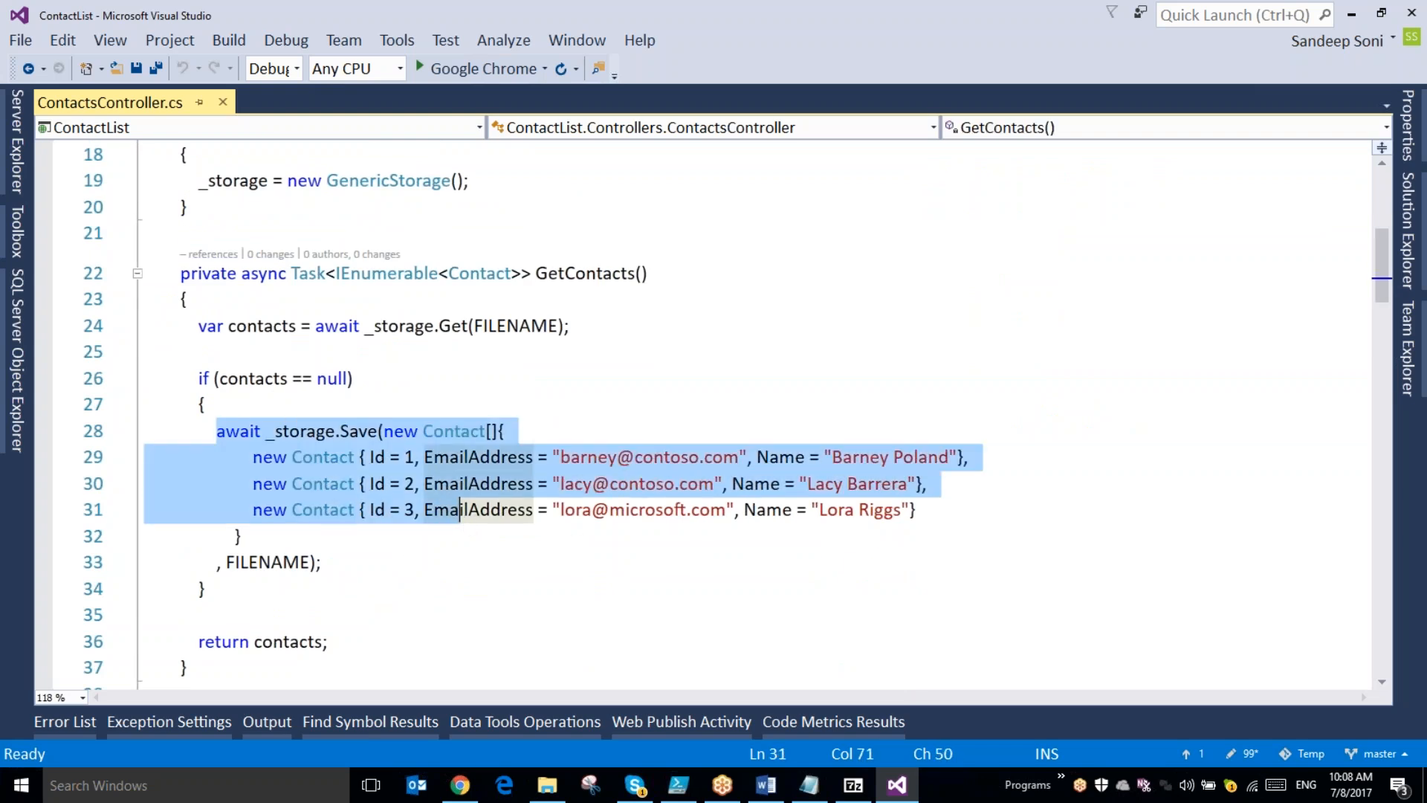
pyautogui.moveTo(918, 510); pyautogui.dragTo(176, 458)
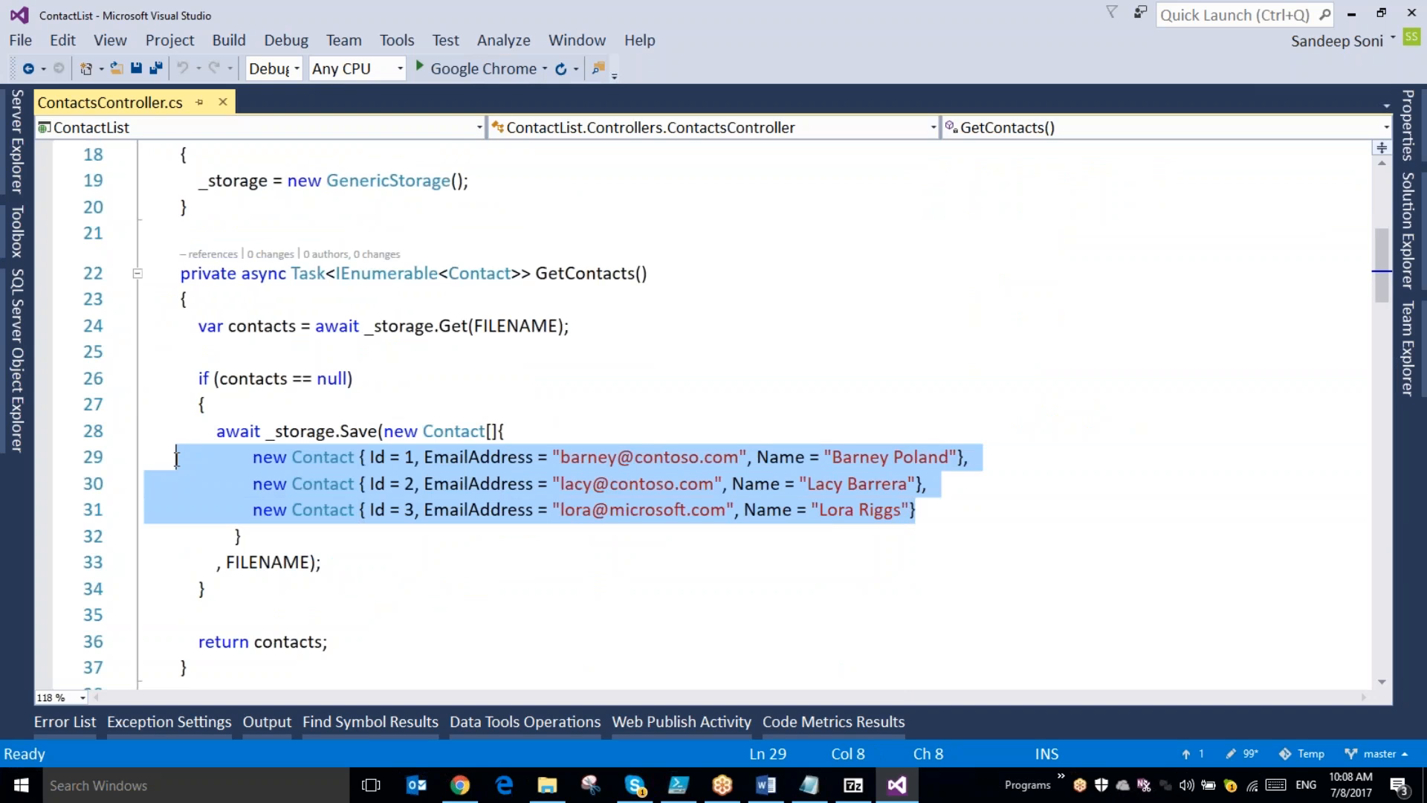
pyautogui.scroll(-4, 657, 524)
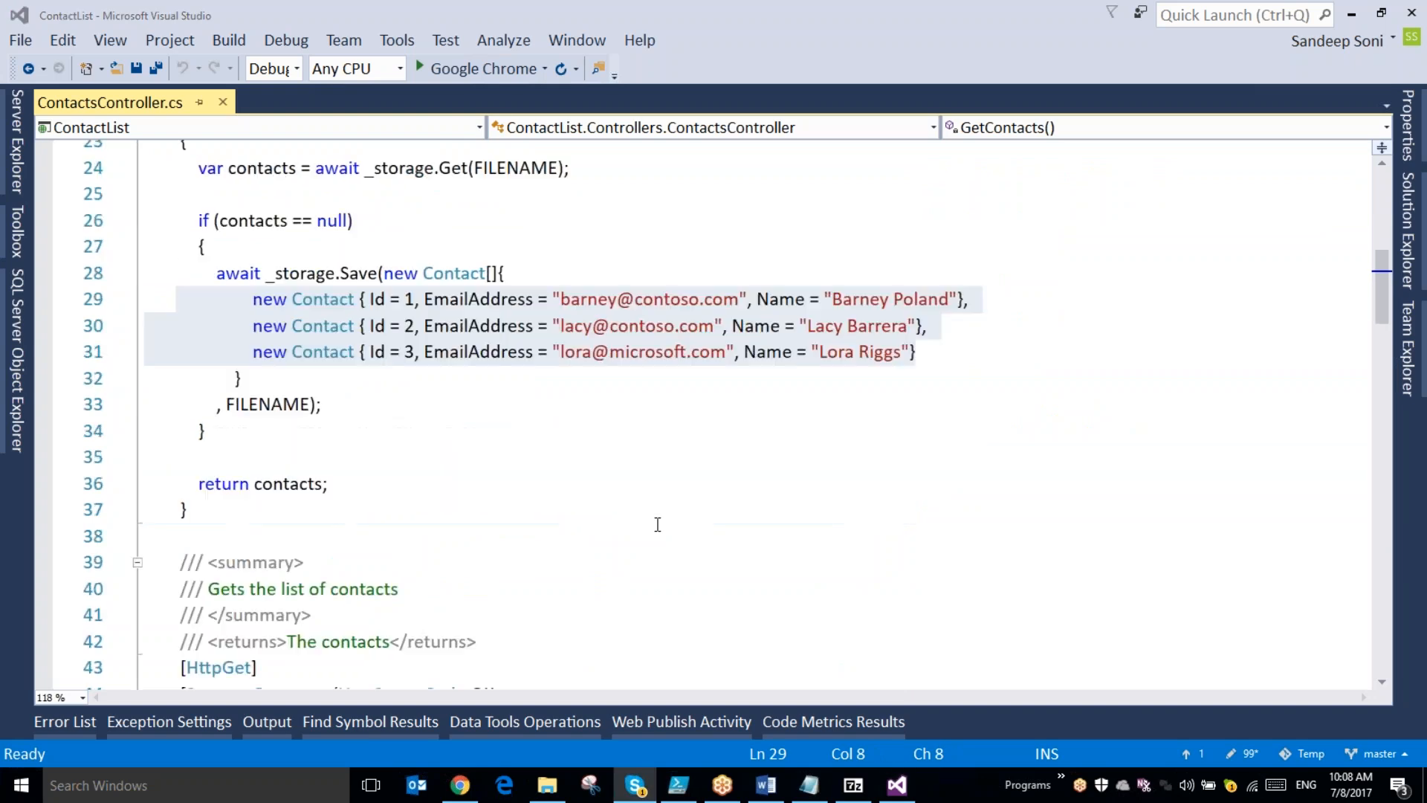
# - Review the two HttpGet operations that return all contacts and a specific contact by id
pyautogui.scroll(-3, 657, 524)
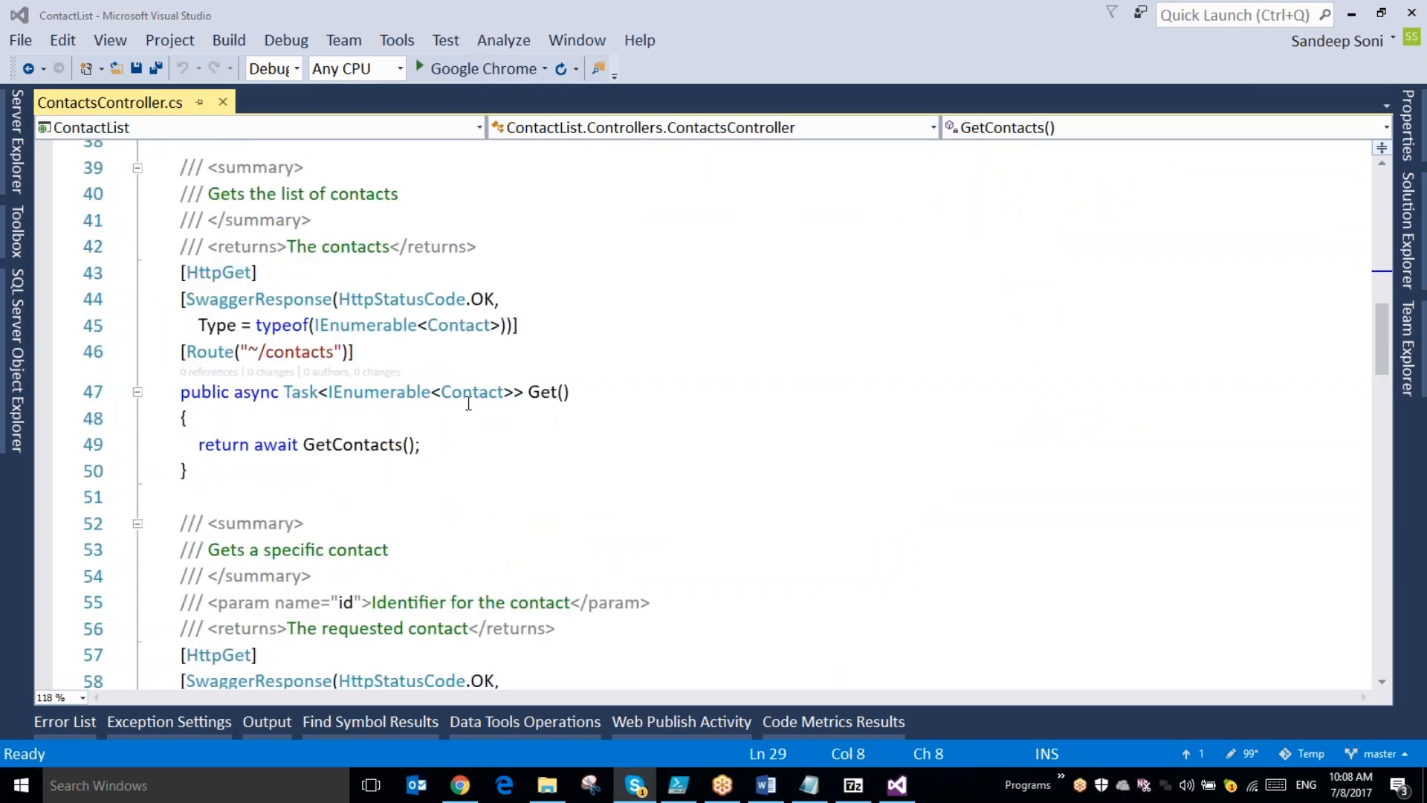
pyautogui.doubleClick(537, 392)
pyautogui.scroll(-3, 568, 488)
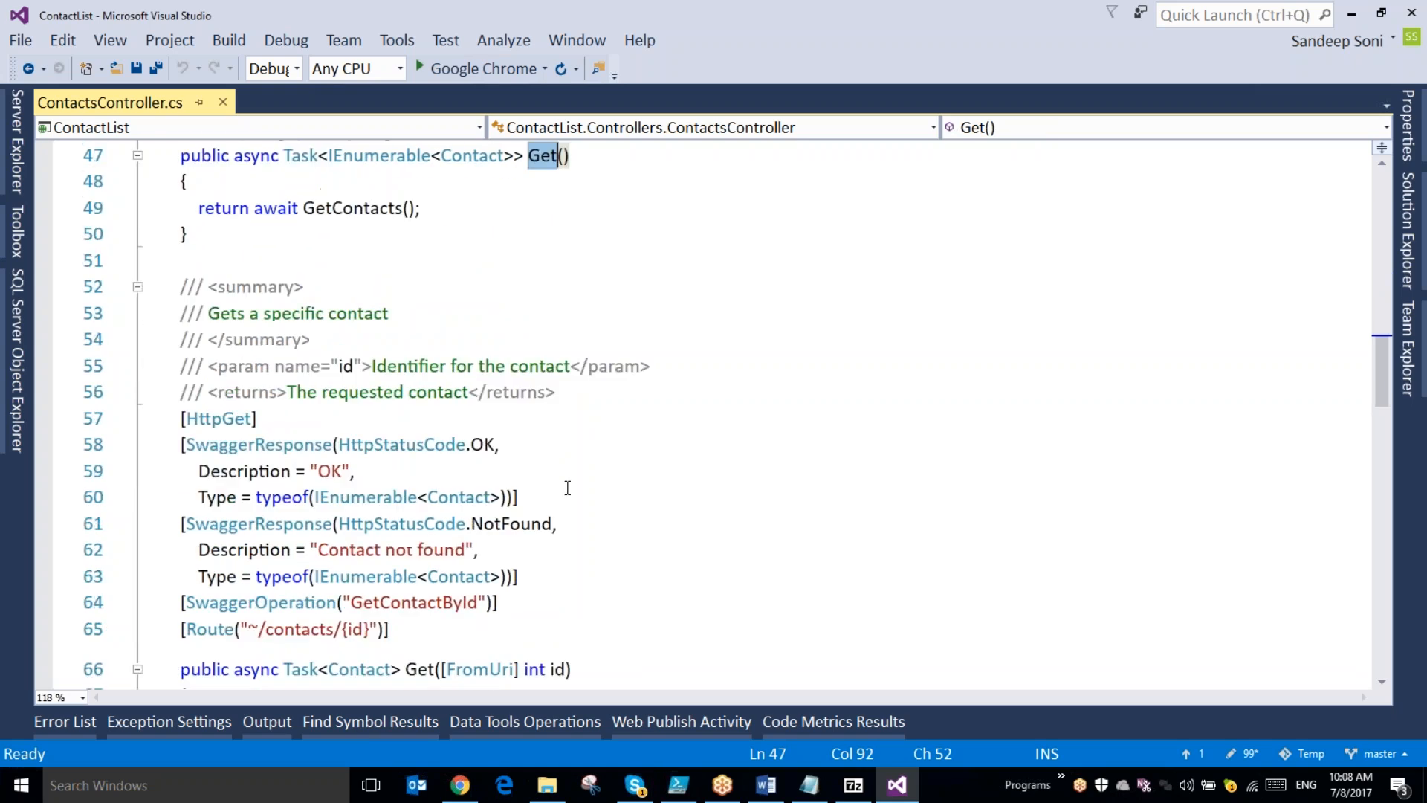
pyautogui.scroll(-2, 568, 487)
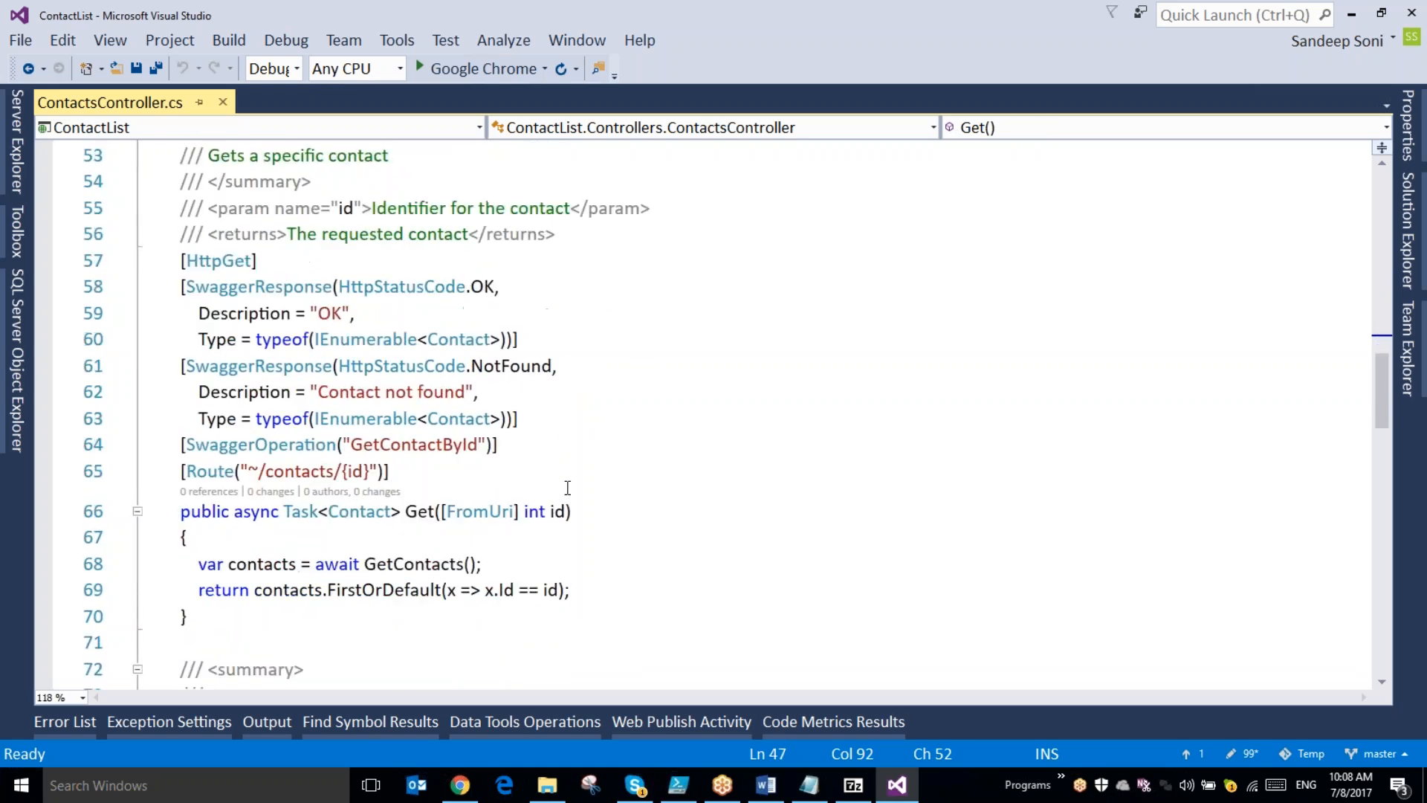
pyautogui.scroll(-1, 568, 487)
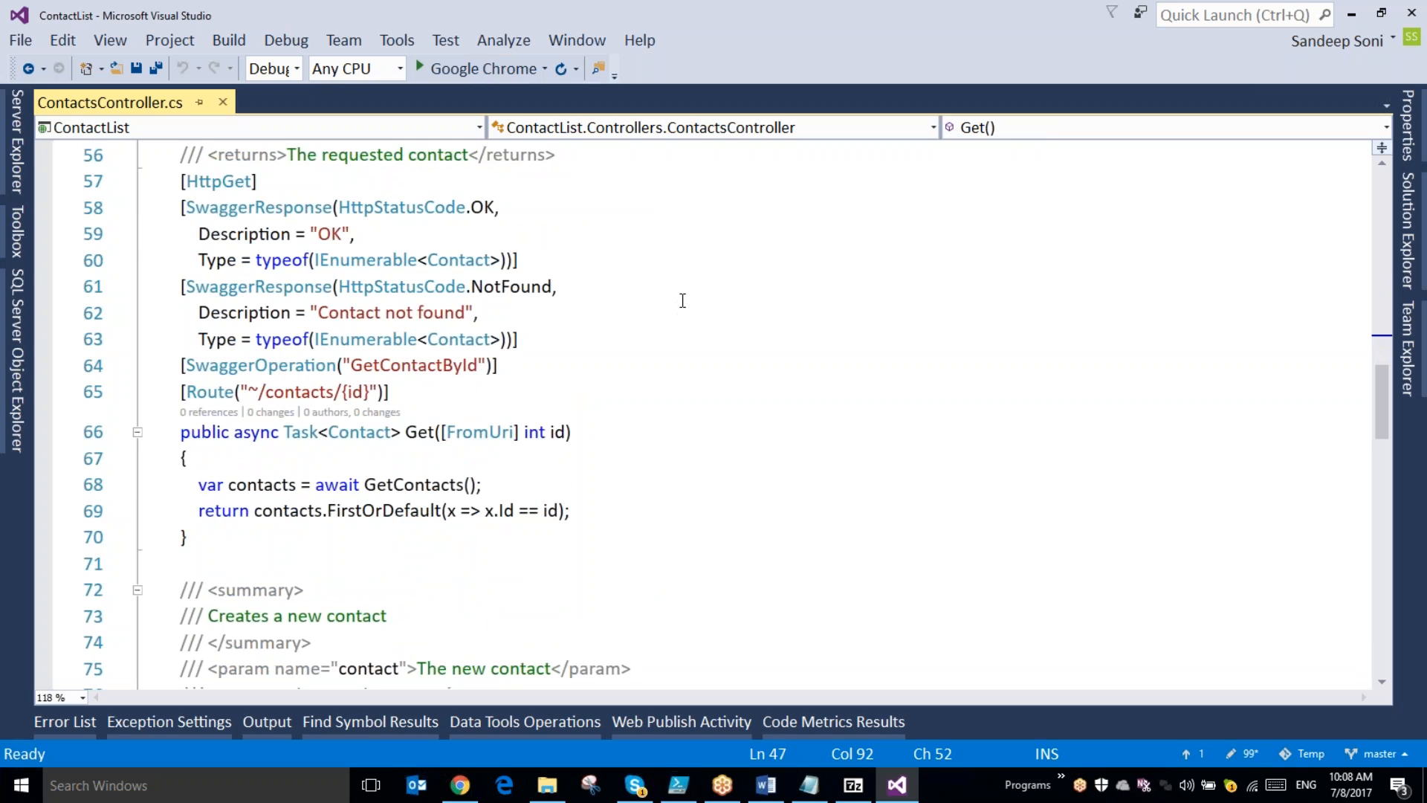
# - Examine the contacts.json storage file constant and the HttpPost operation that creates a new contact
pyautogui.scroll(17, 512, 312)
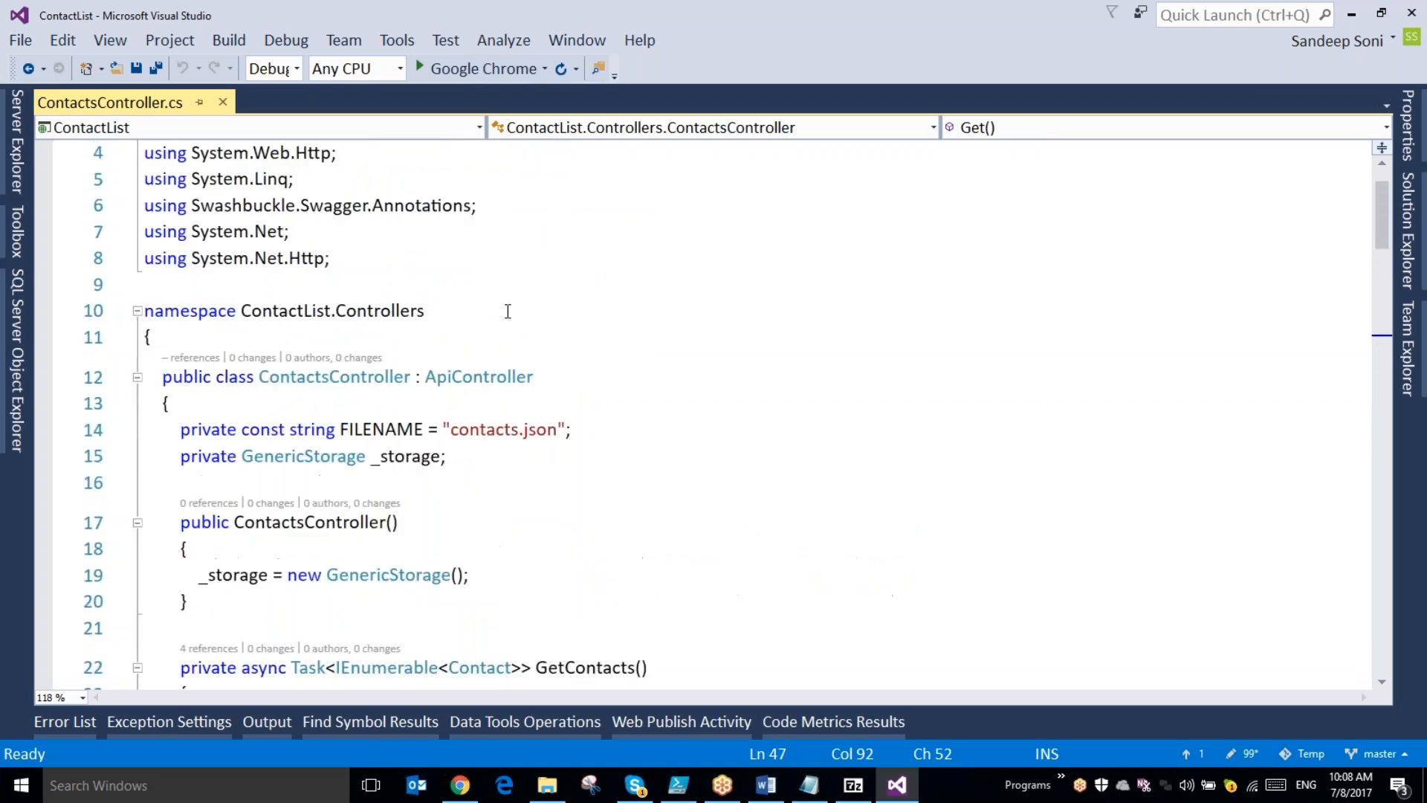
pyautogui.moveTo(451, 429); pyautogui.dragTo(557, 431)
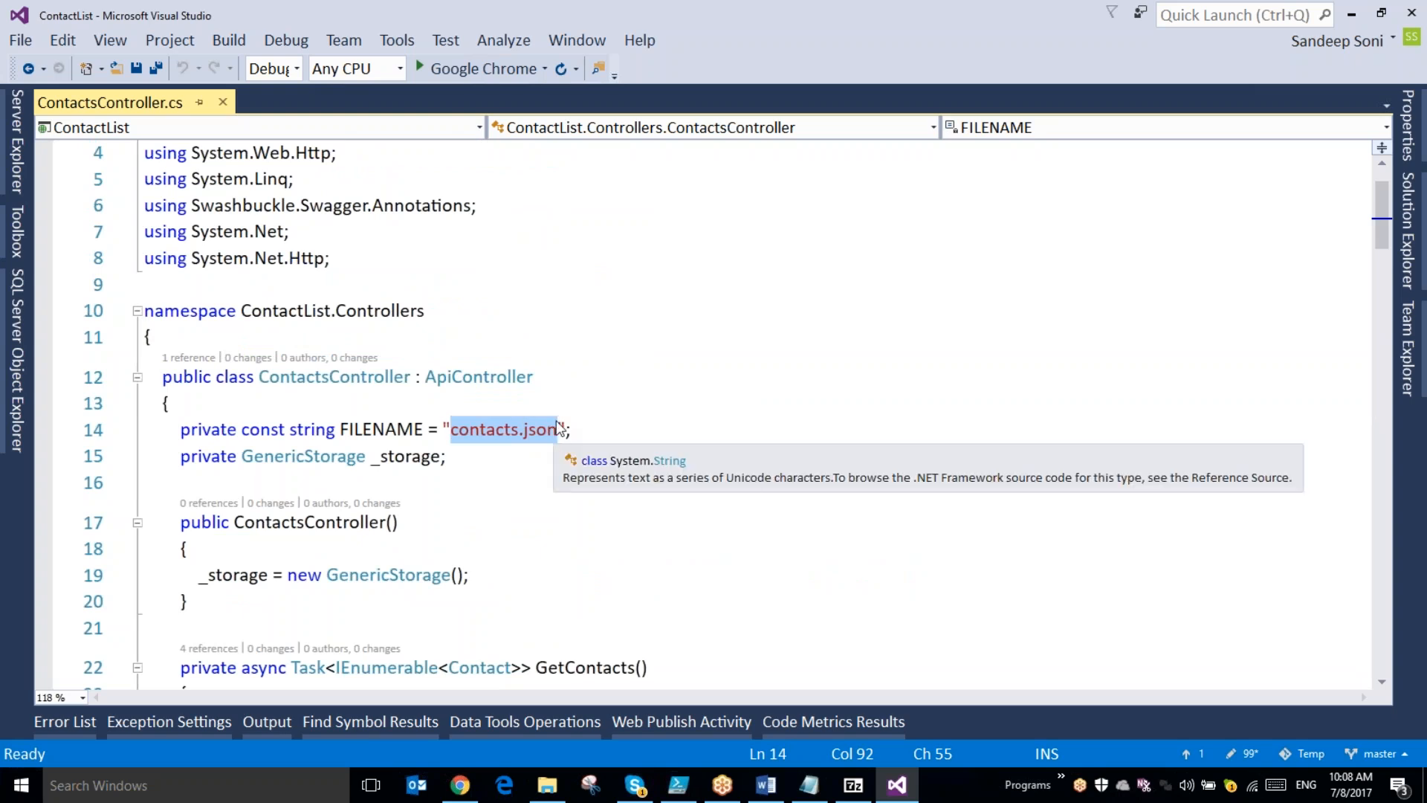
pyautogui.click(730, 398)
pyautogui.scroll(-5, 730, 396)
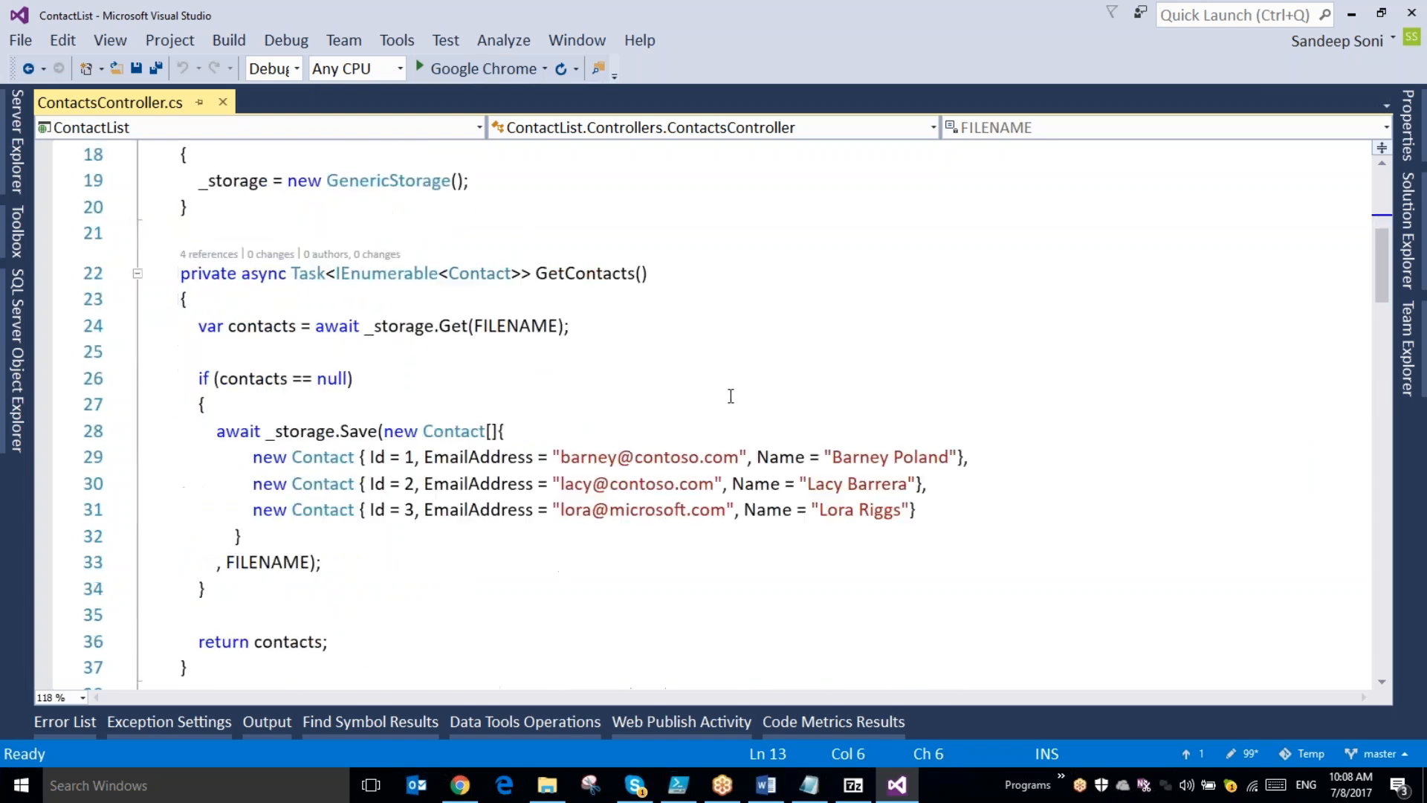
pyautogui.scroll(-18, 730, 396)
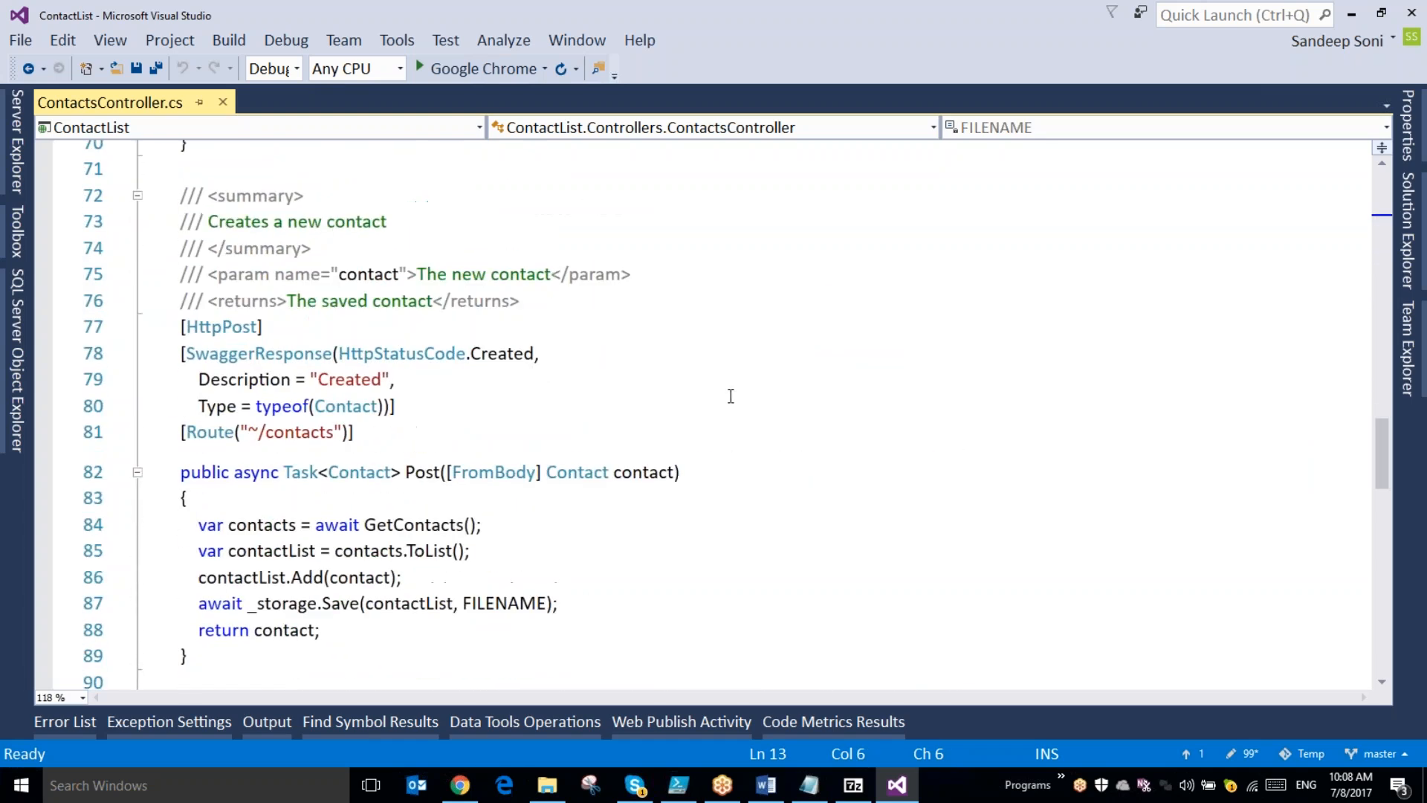
# - Go from the GetContacts call in the Post method to its definition and examine how the sample contacts are saved to FILENAME
pyautogui.scroll(-3, 730, 396)
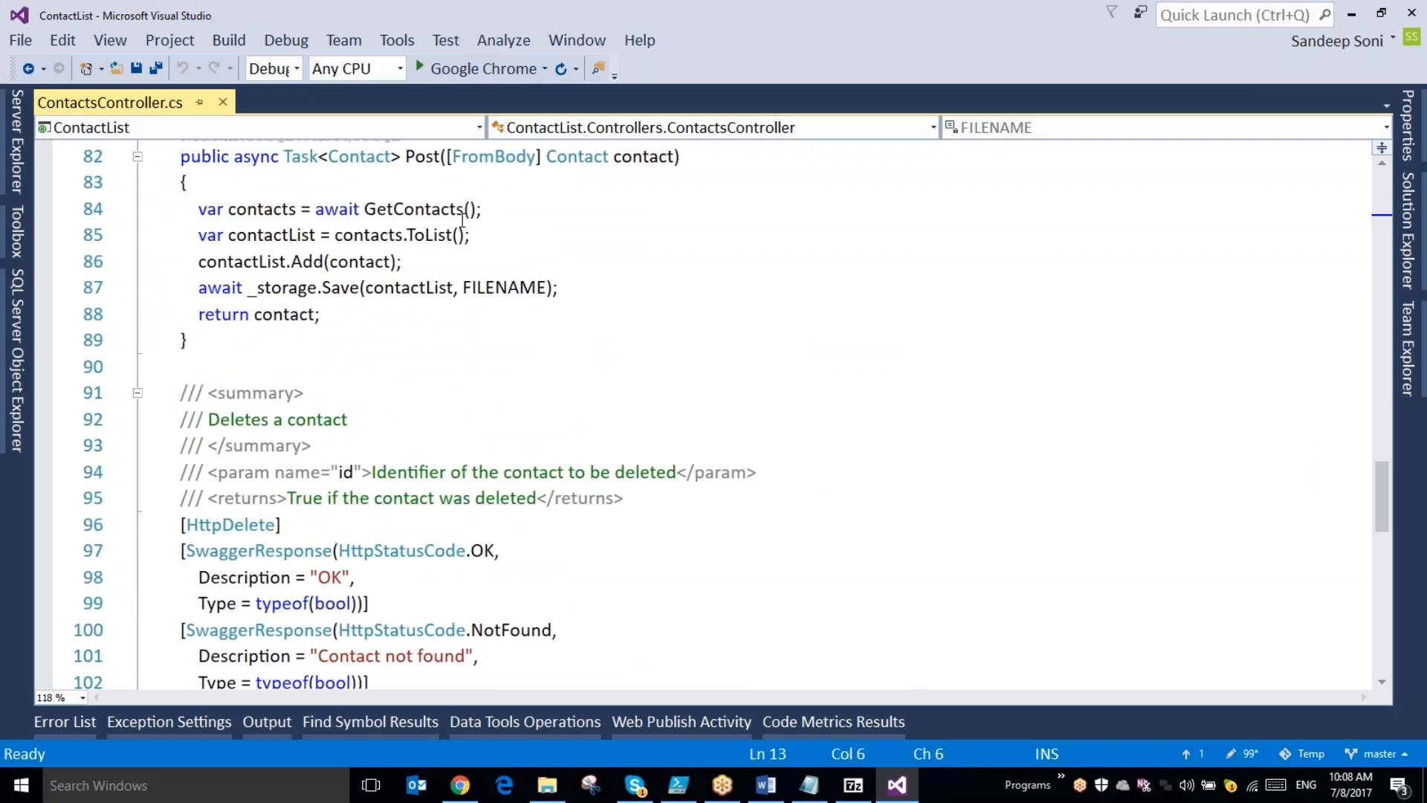
pyautogui.doubleClick(395, 210)
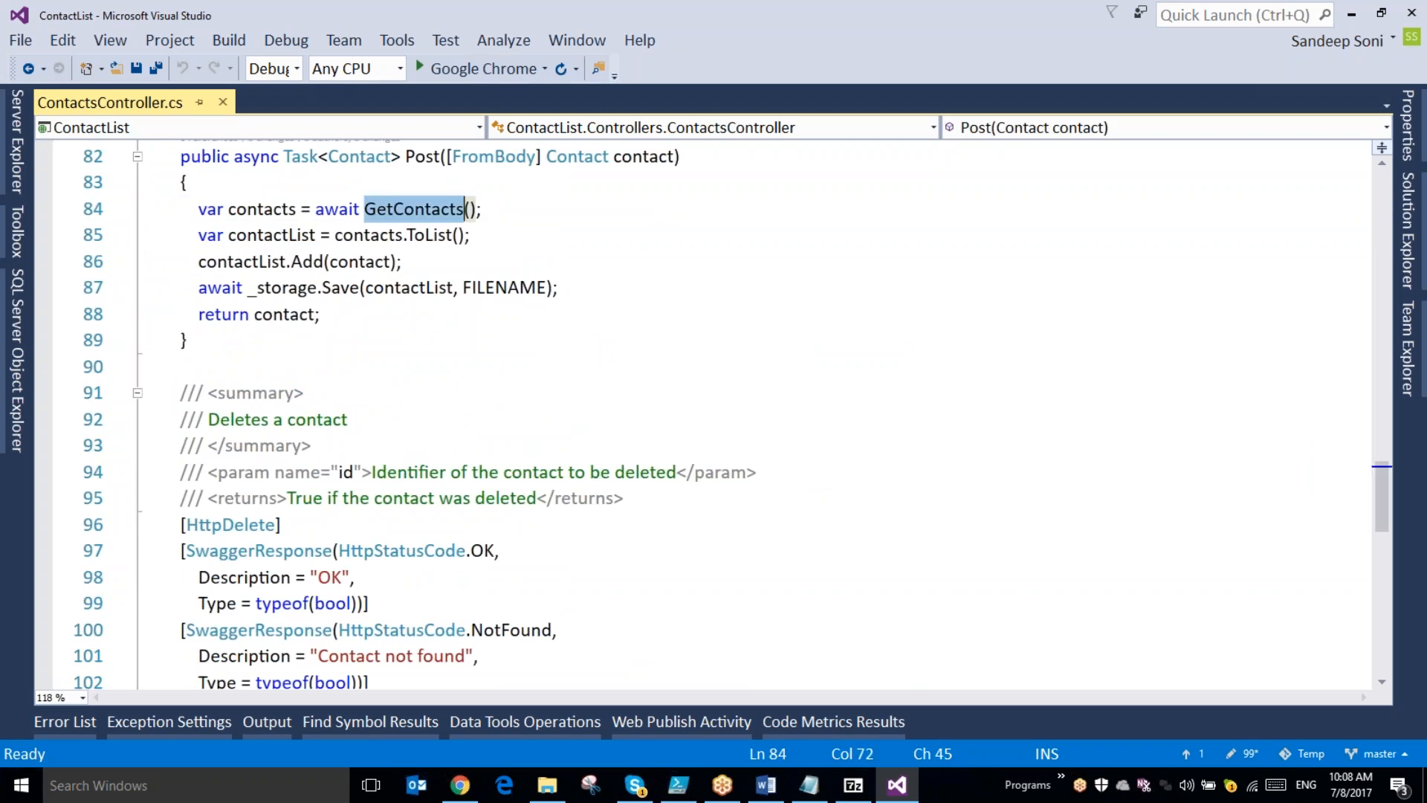
pyautogui.rightClick(395, 211)
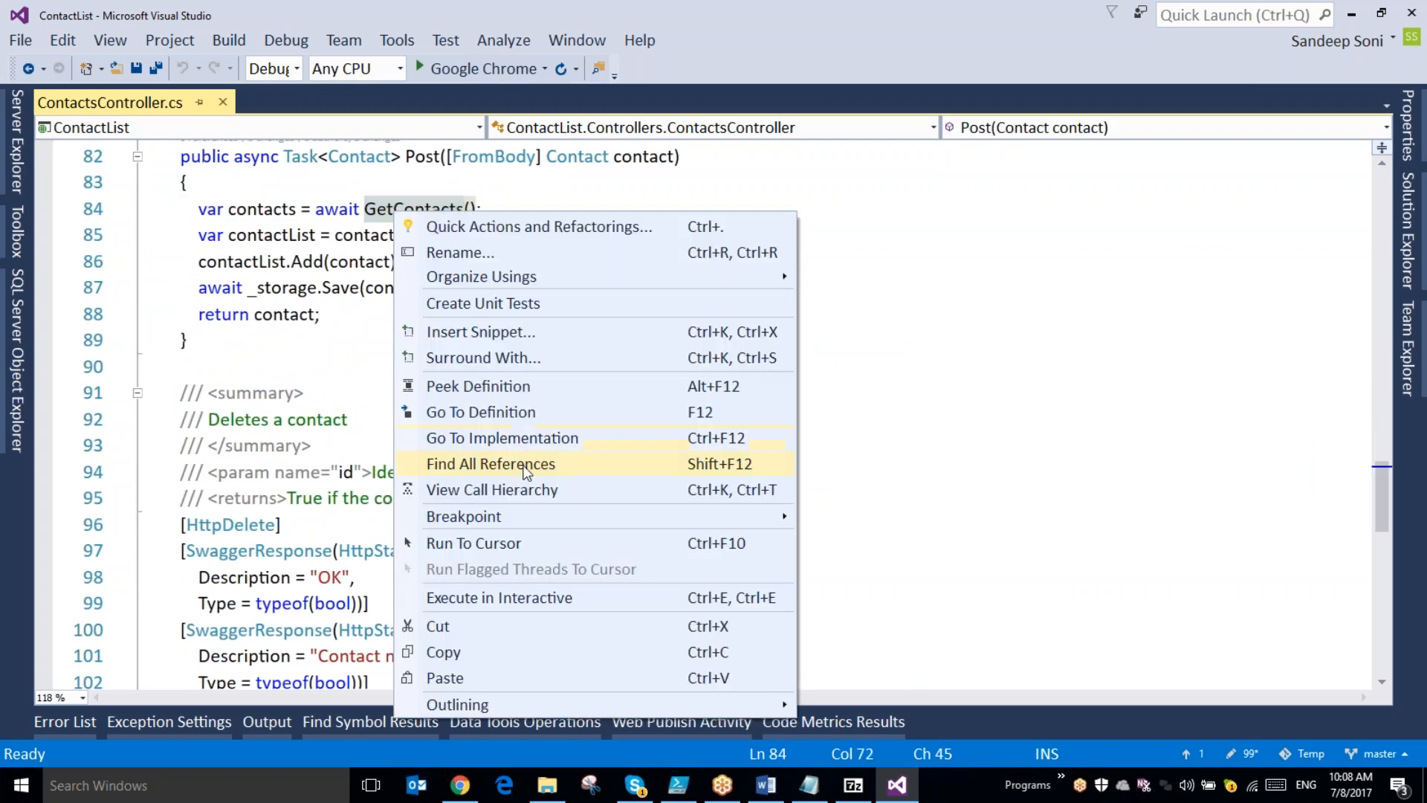
pyautogui.click(534, 413)
pyautogui.scroll(-5, 534, 419)
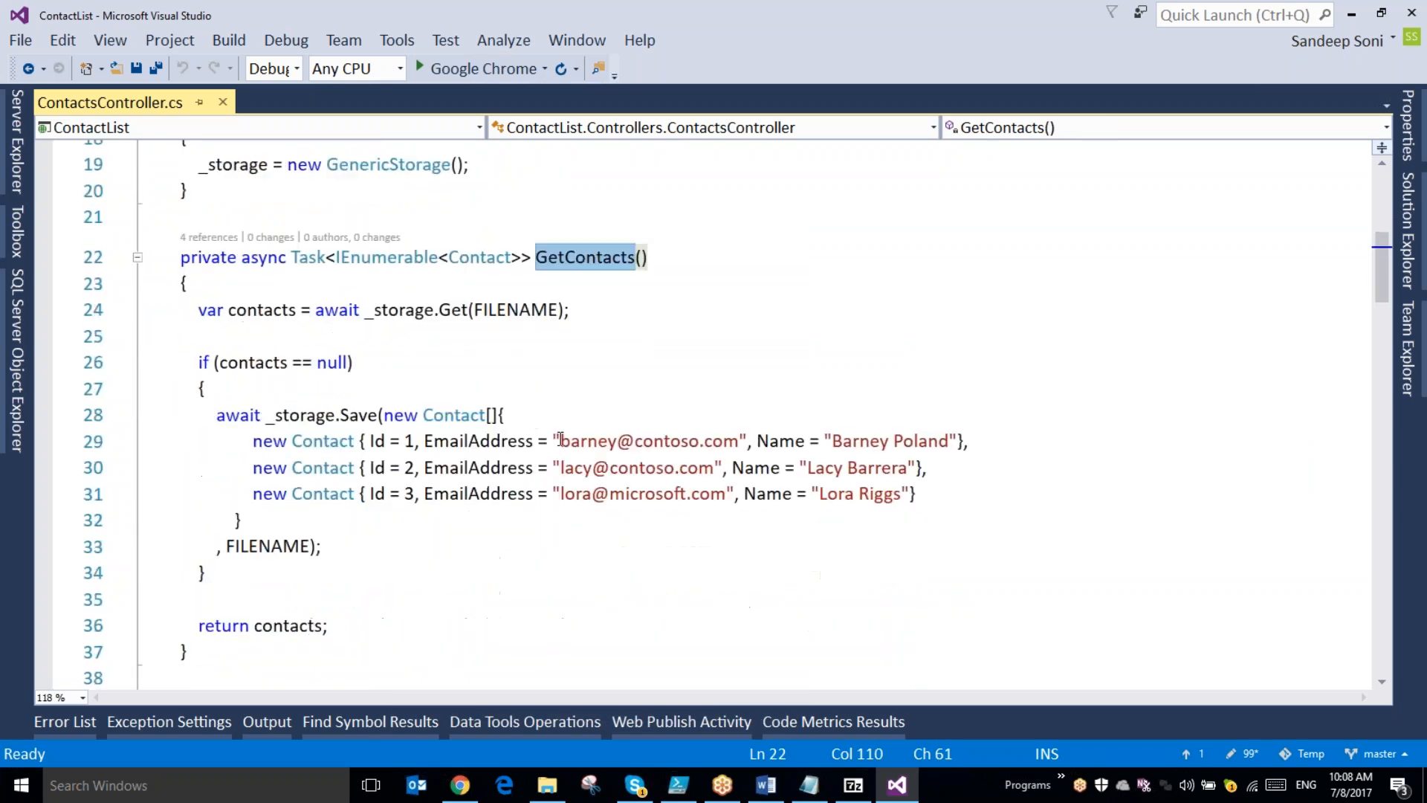
pyautogui.click(611, 466)
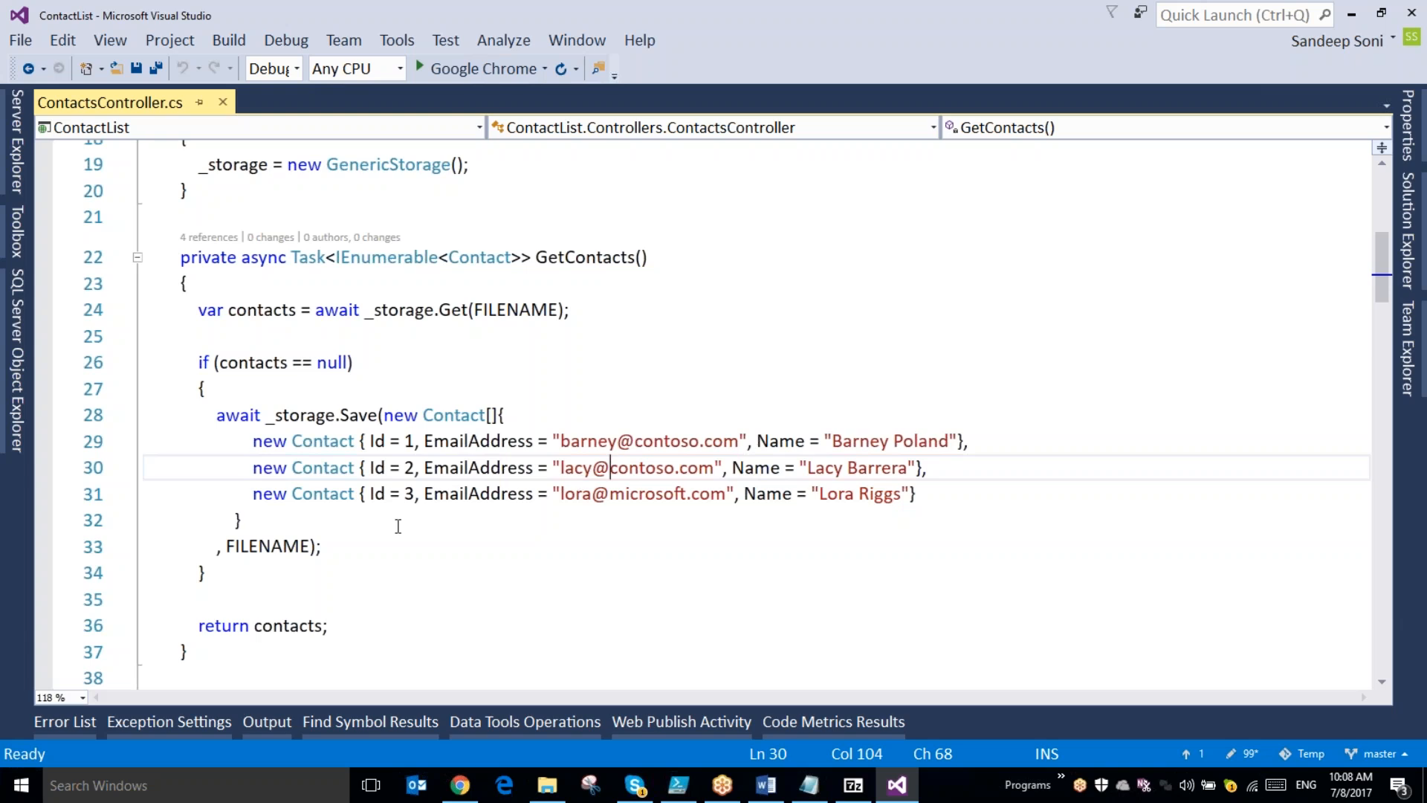
pyautogui.doubleClick(265, 546)
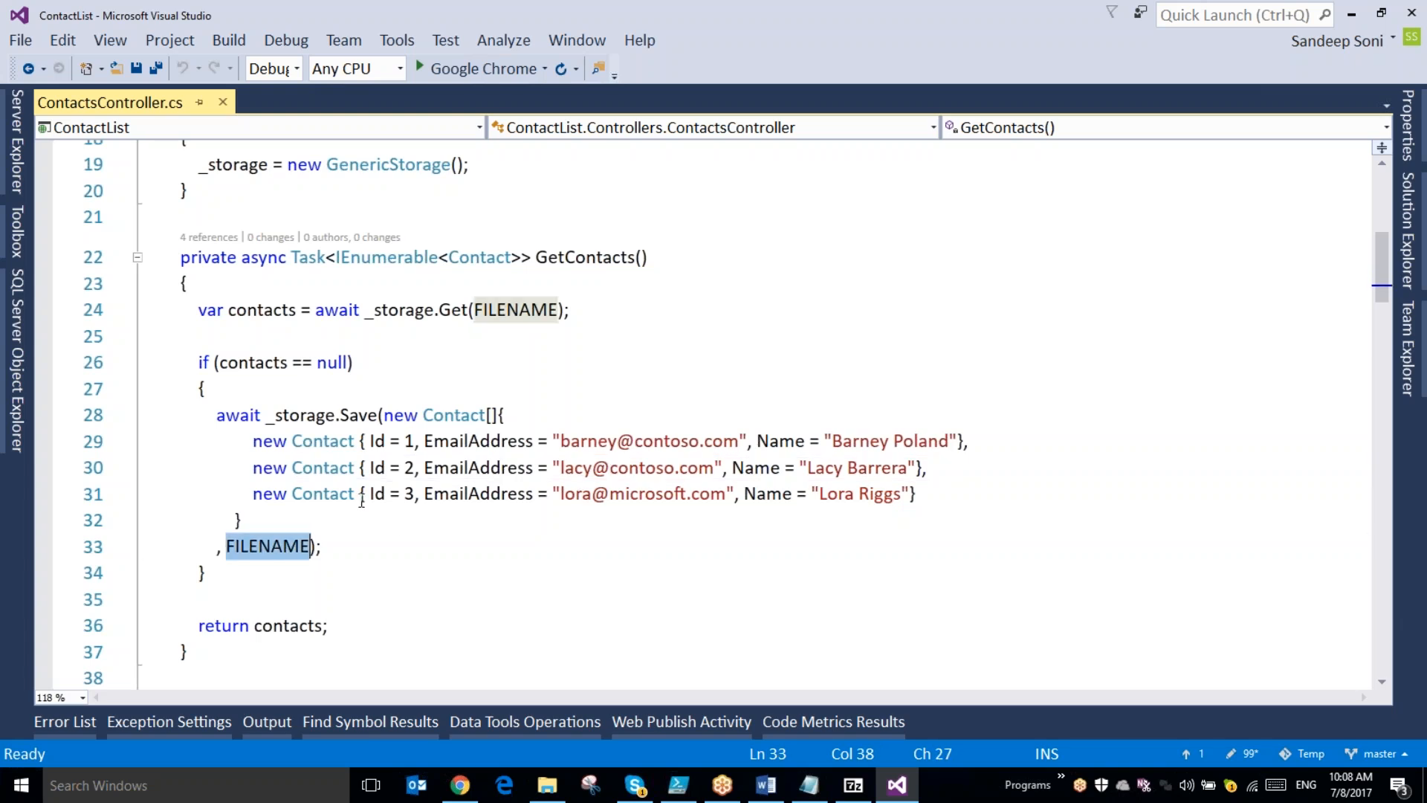
pyautogui.click(293, 417)
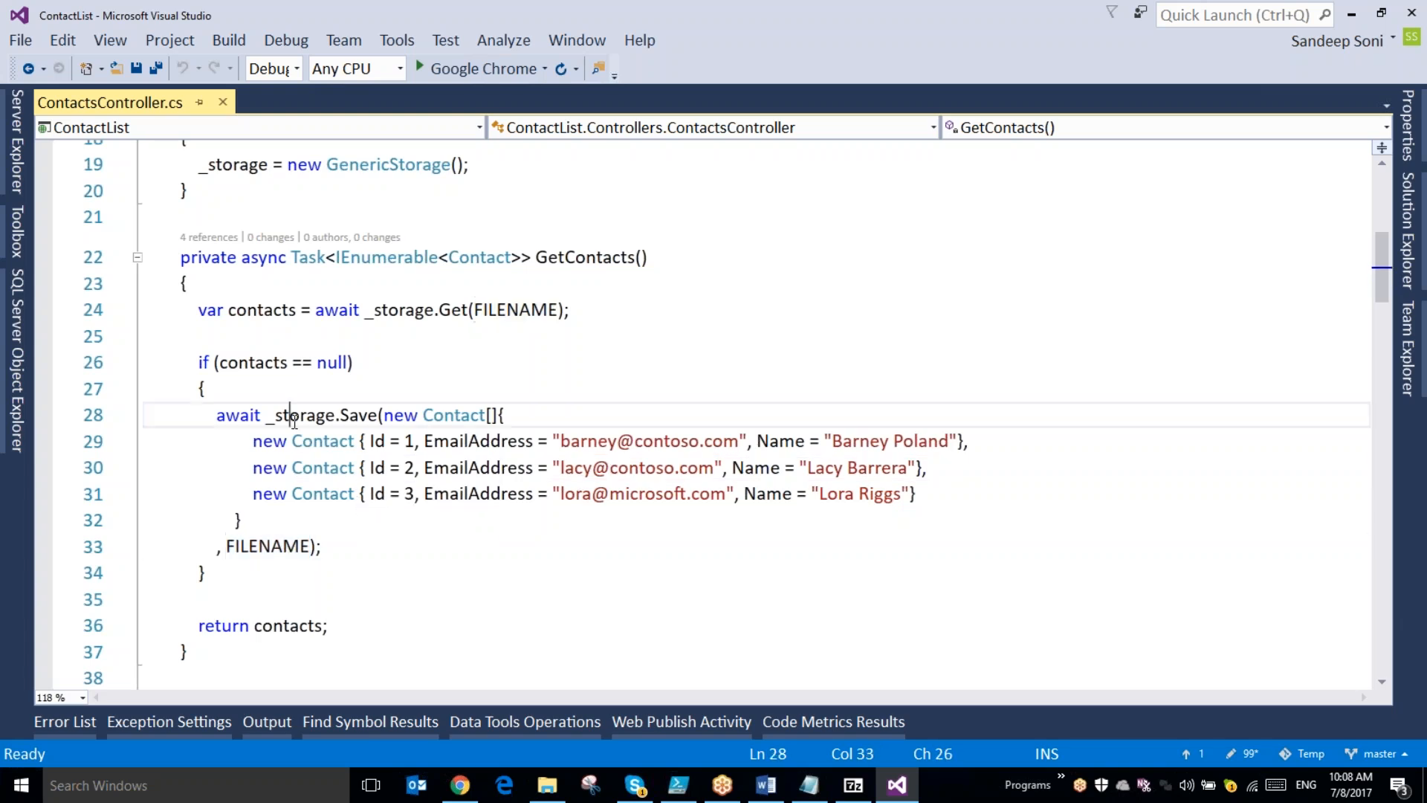
# - Go to the implementation of the GenericStorage class and examine its constructor and its Save and Get methods
pyautogui.doubleClick(396, 166)
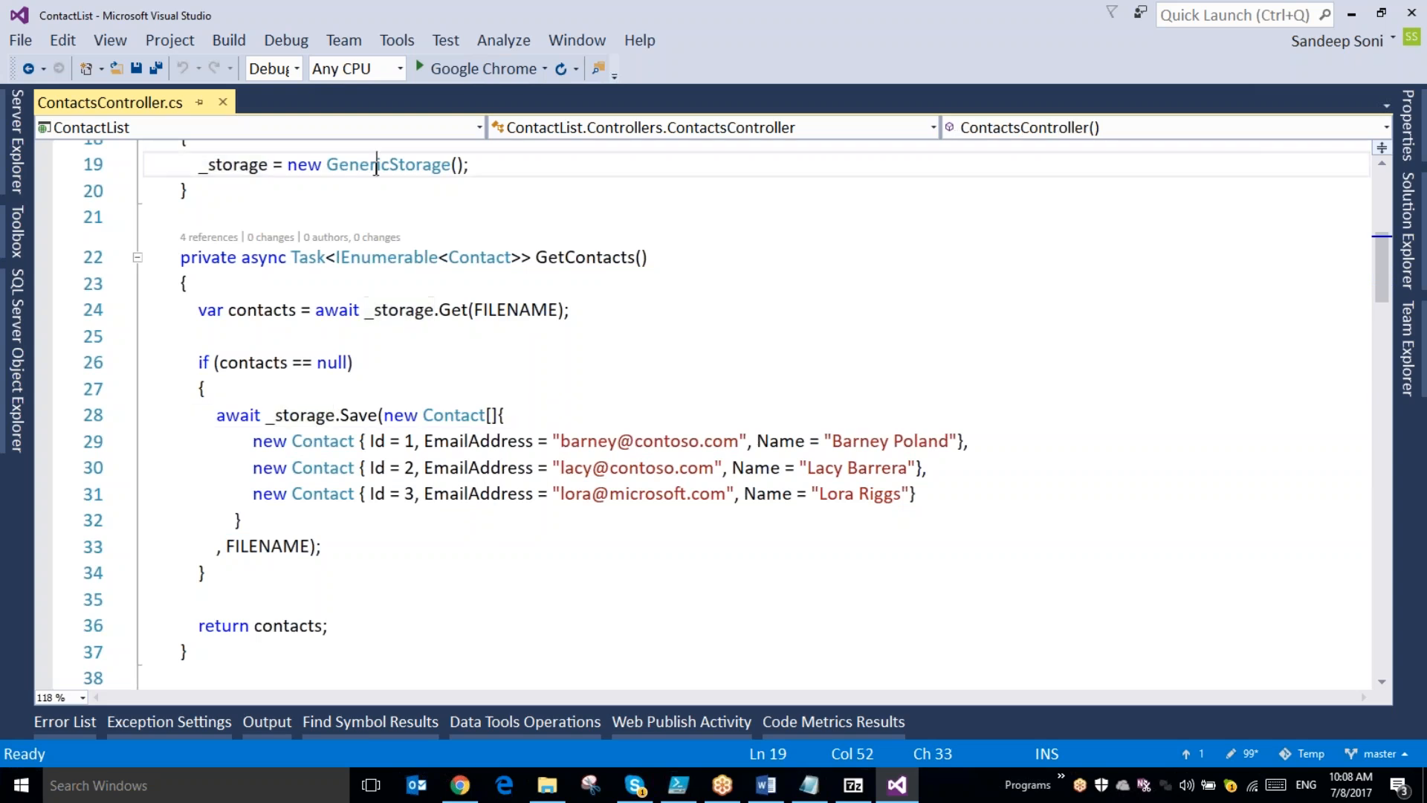
pyautogui.rightClick(398, 171)
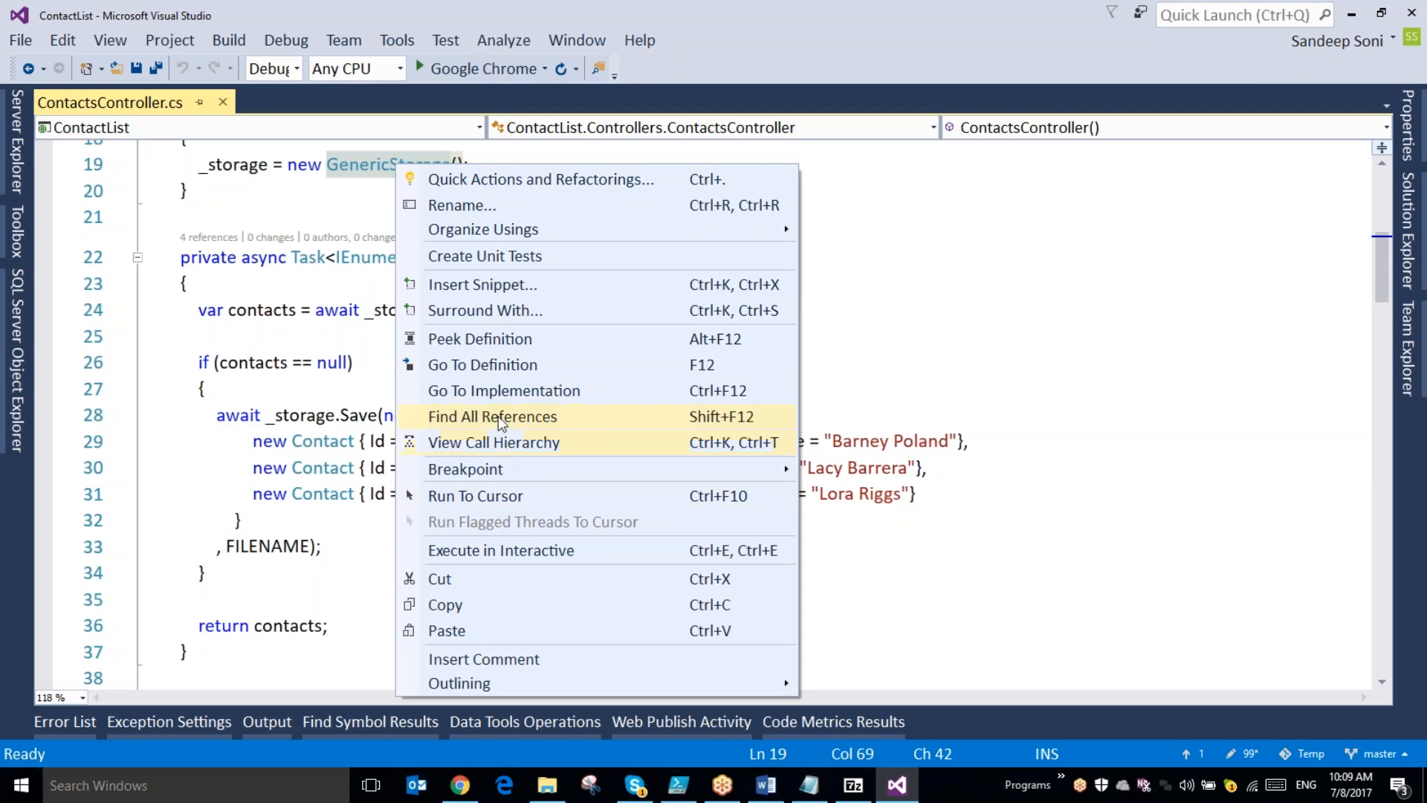
pyautogui.click(499, 388)
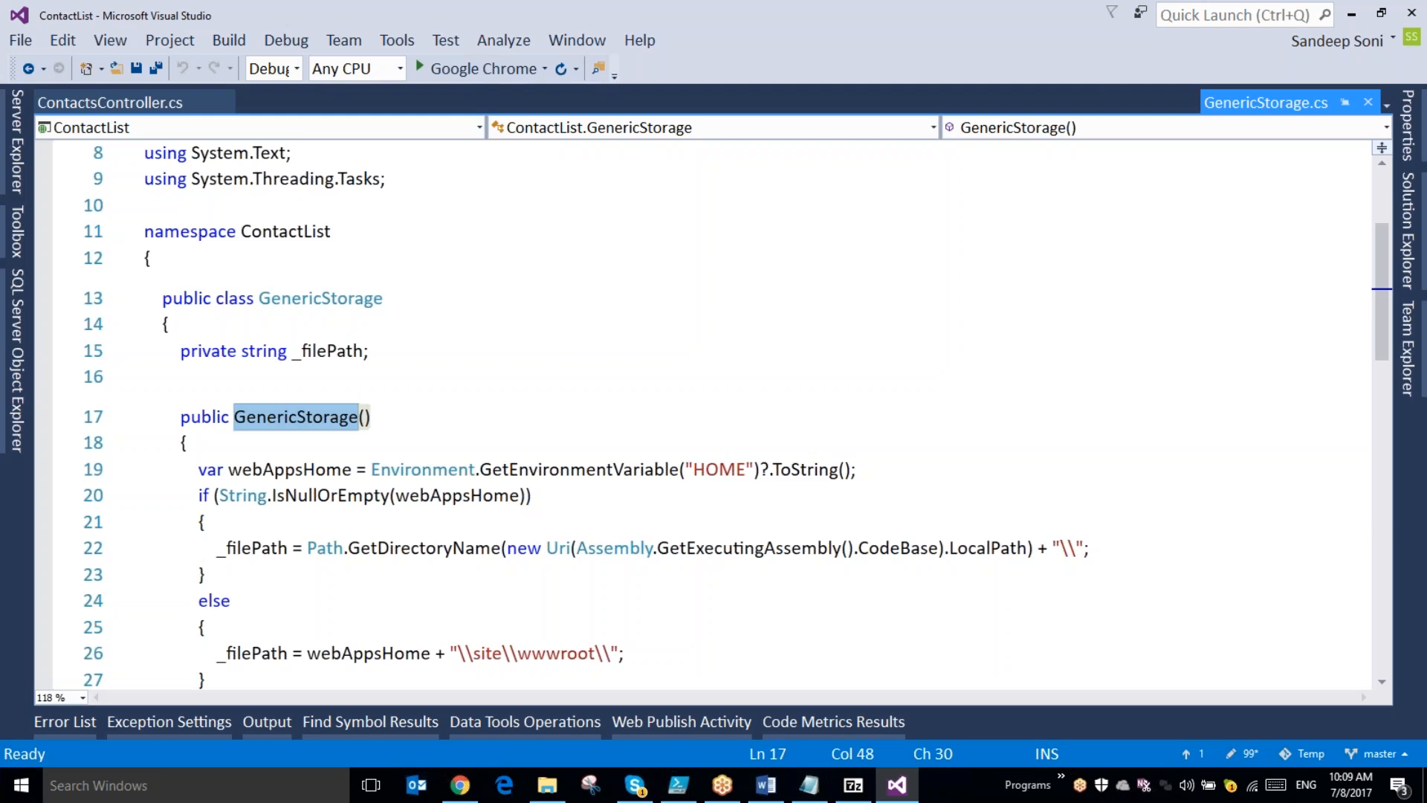
pyautogui.scroll(-4, 499, 374)
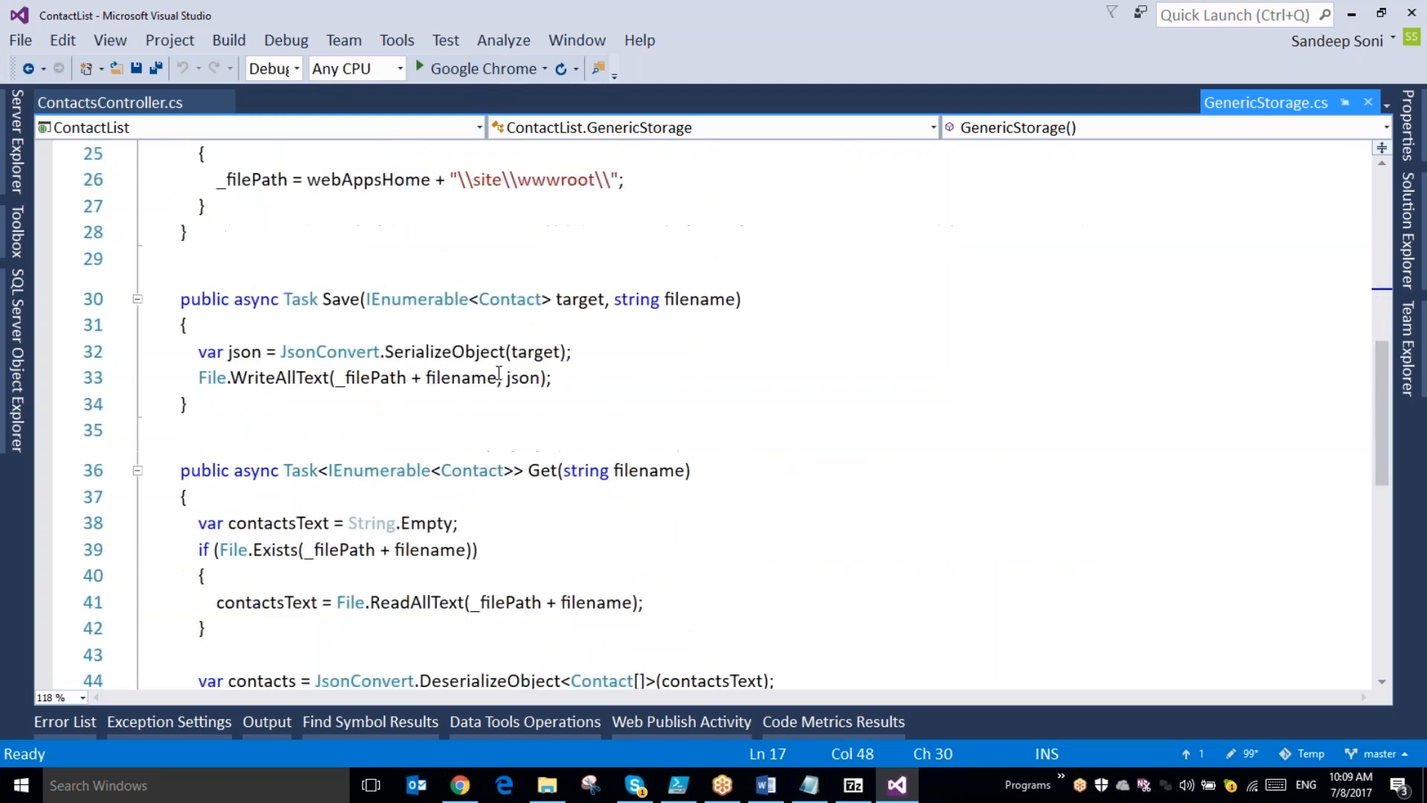
pyautogui.scroll(-1, 385, 339)
pyautogui.doubleClick(535, 391)
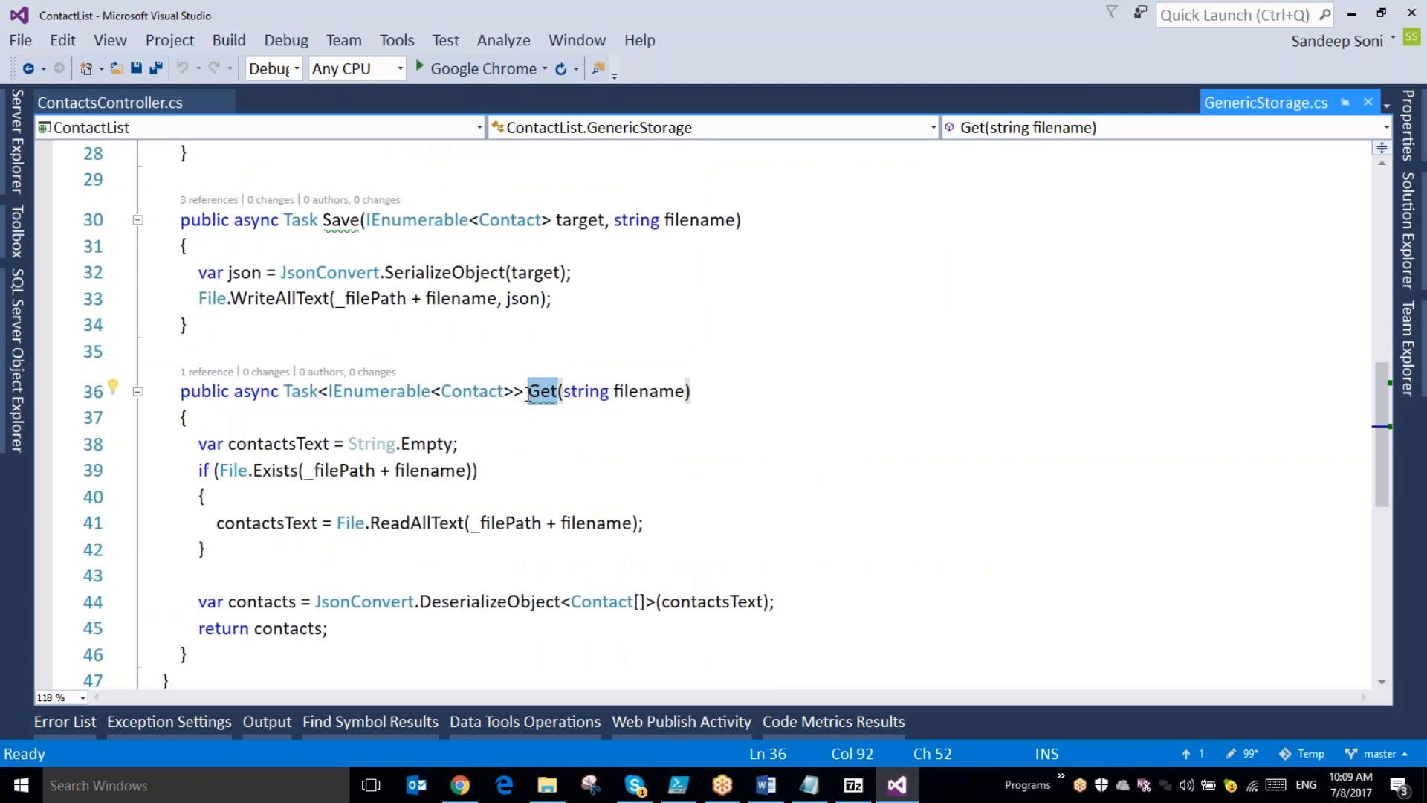
pyautogui.scroll(-2, 531, 396)
pyautogui.scroll(11, 532, 398)
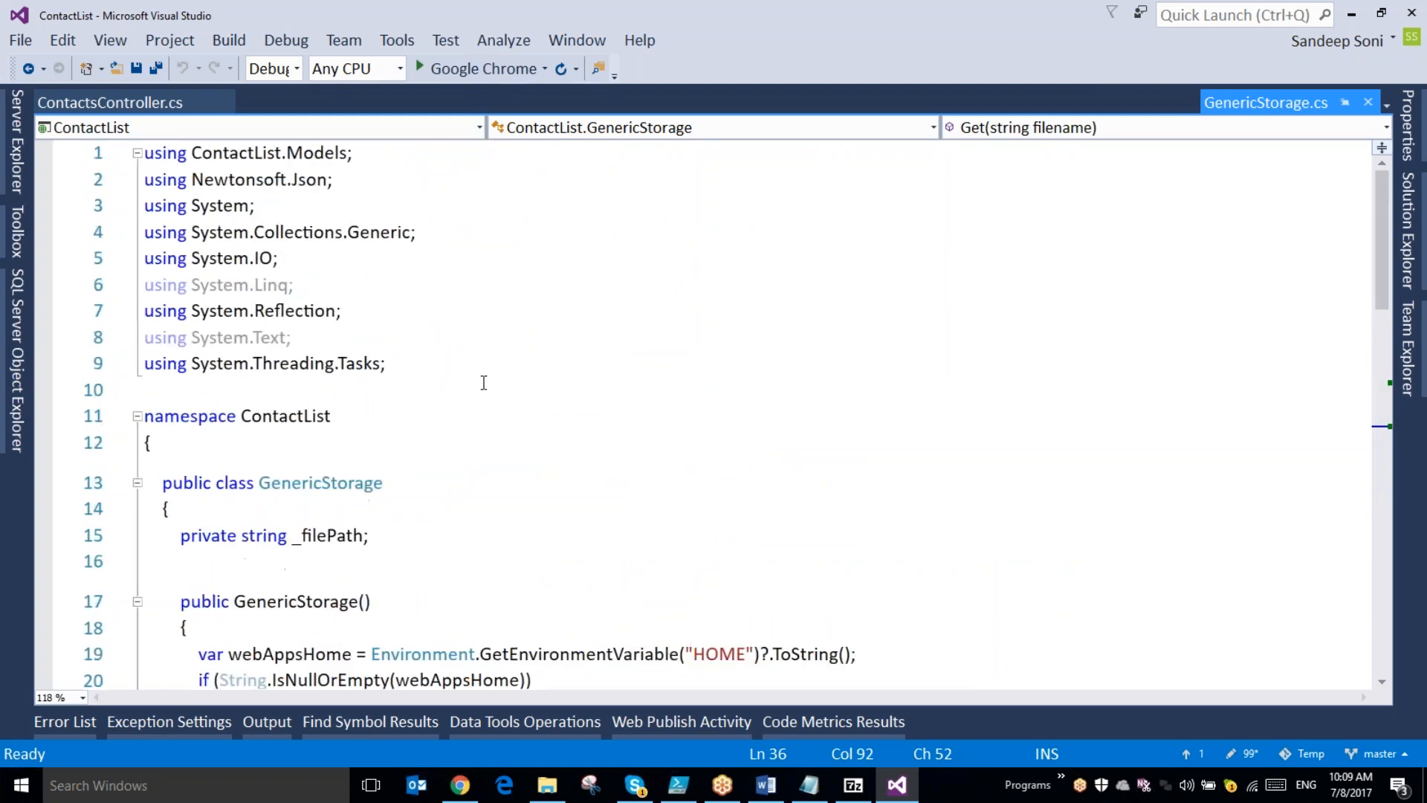
# - Start publishing the ContactList project from the solution
pyautogui.click(1407, 230)
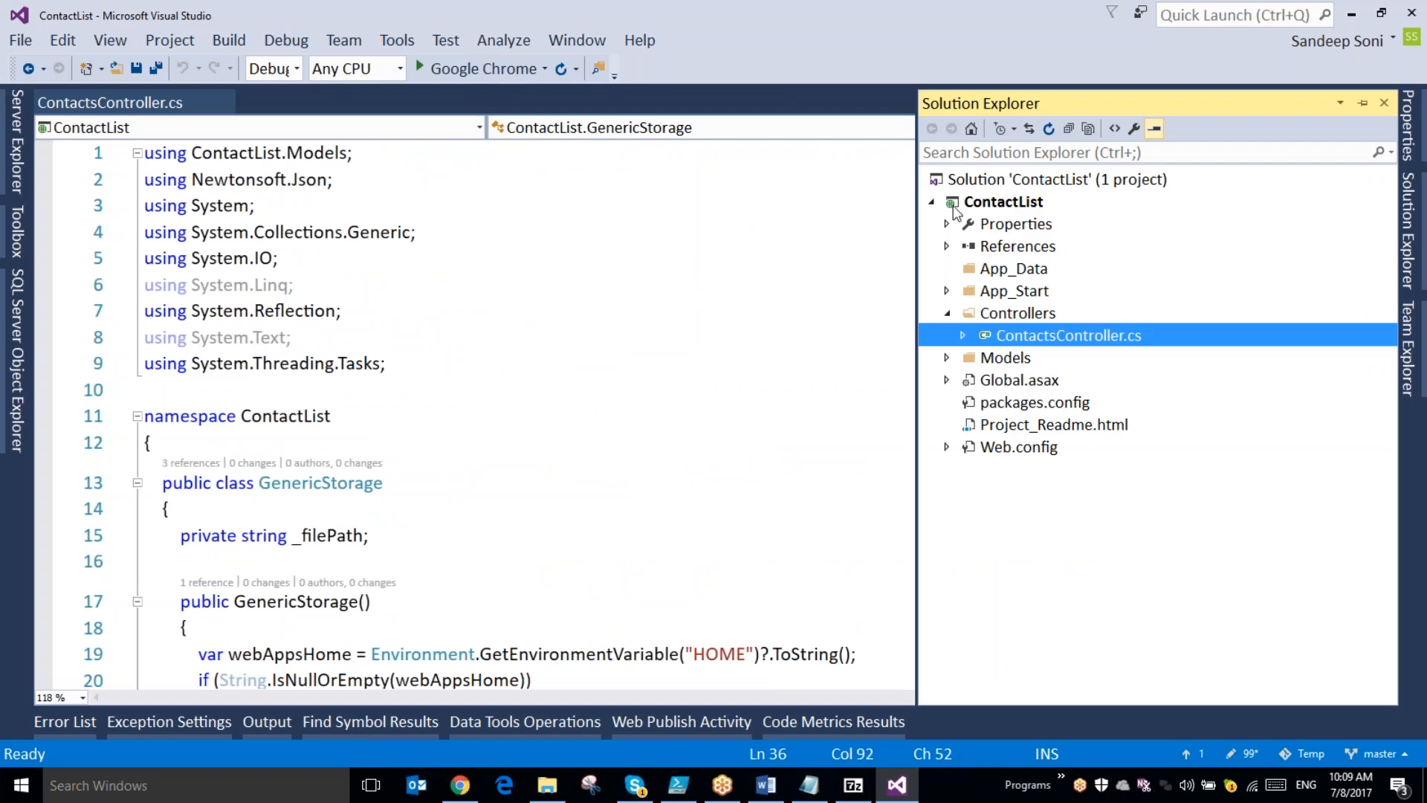
pyautogui.click(972, 205)
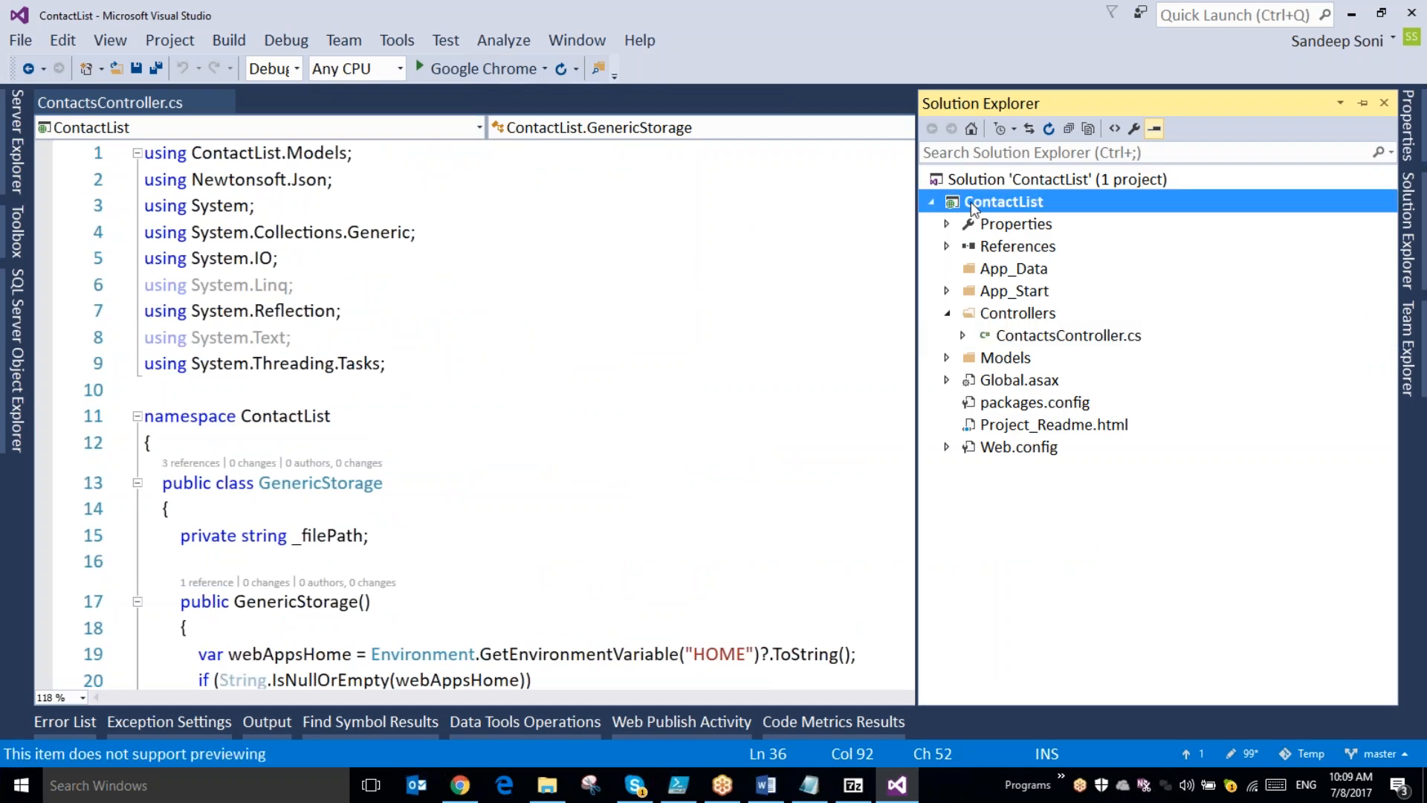
pyautogui.rightClick(971, 205)
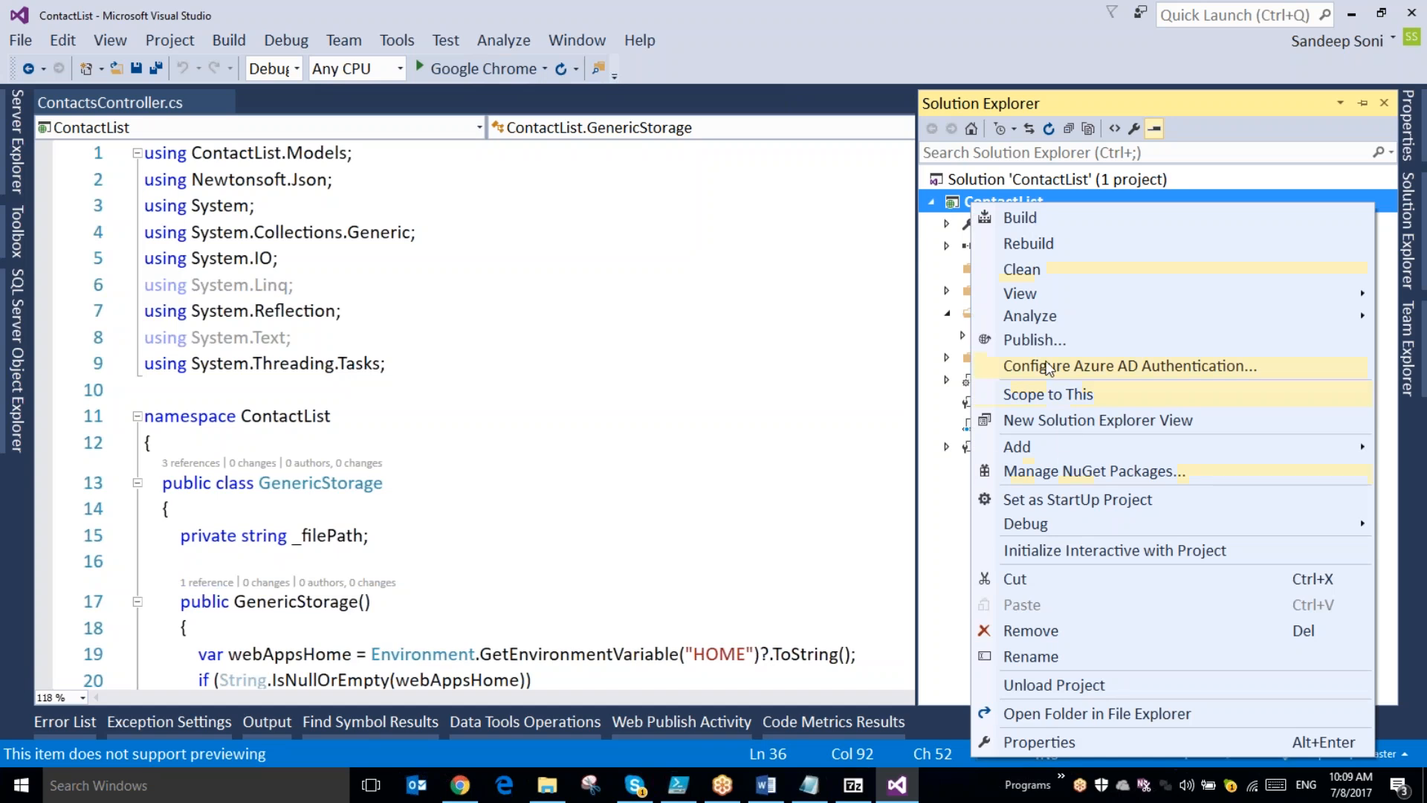
pyautogui.click(1050, 337)
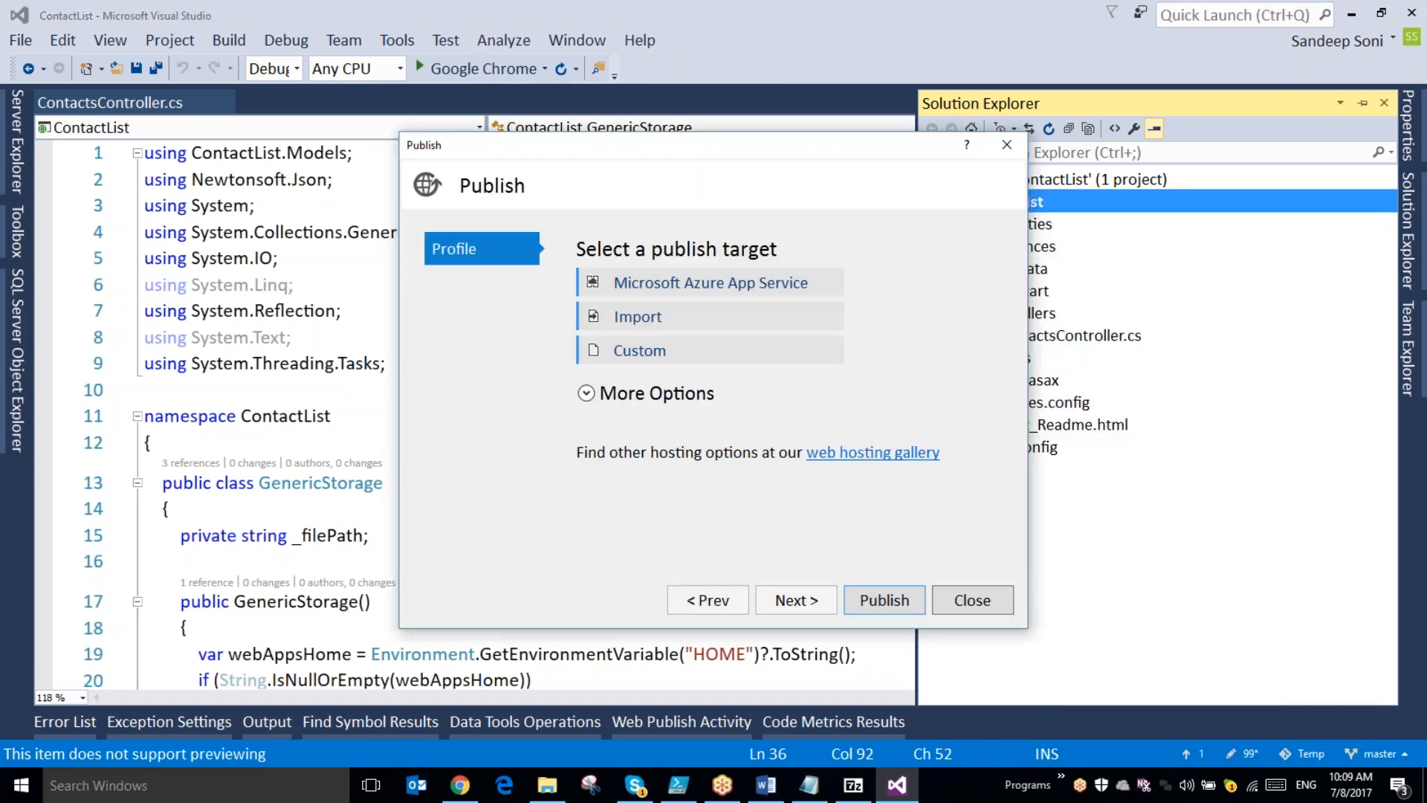
# - Select the dssapiappdemo app in the DemoRG resource group as the Microsoft Azure App Service target and publish with Web Deploy
pyautogui.click(721, 290)
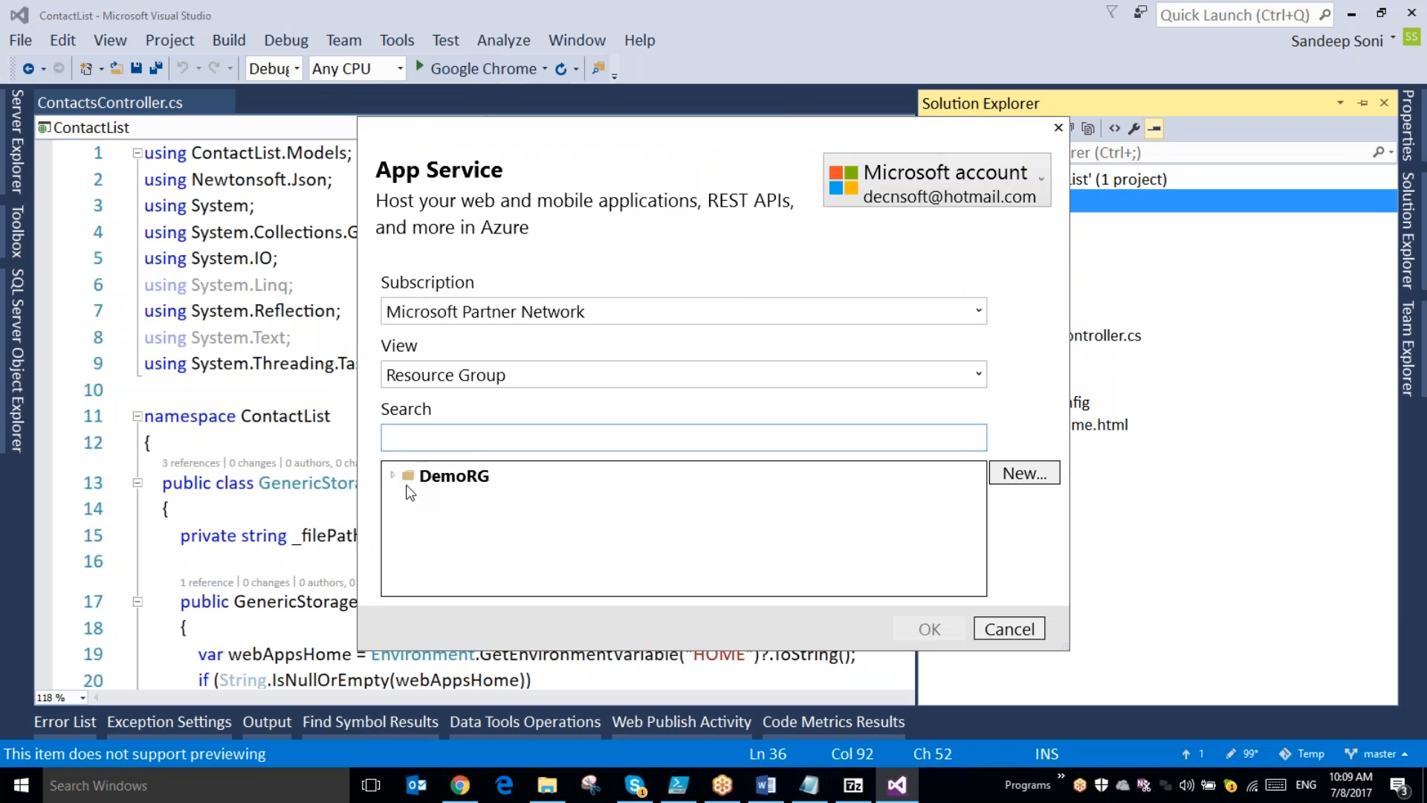
pyautogui.click(468, 505)
pyautogui.click(921, 629)
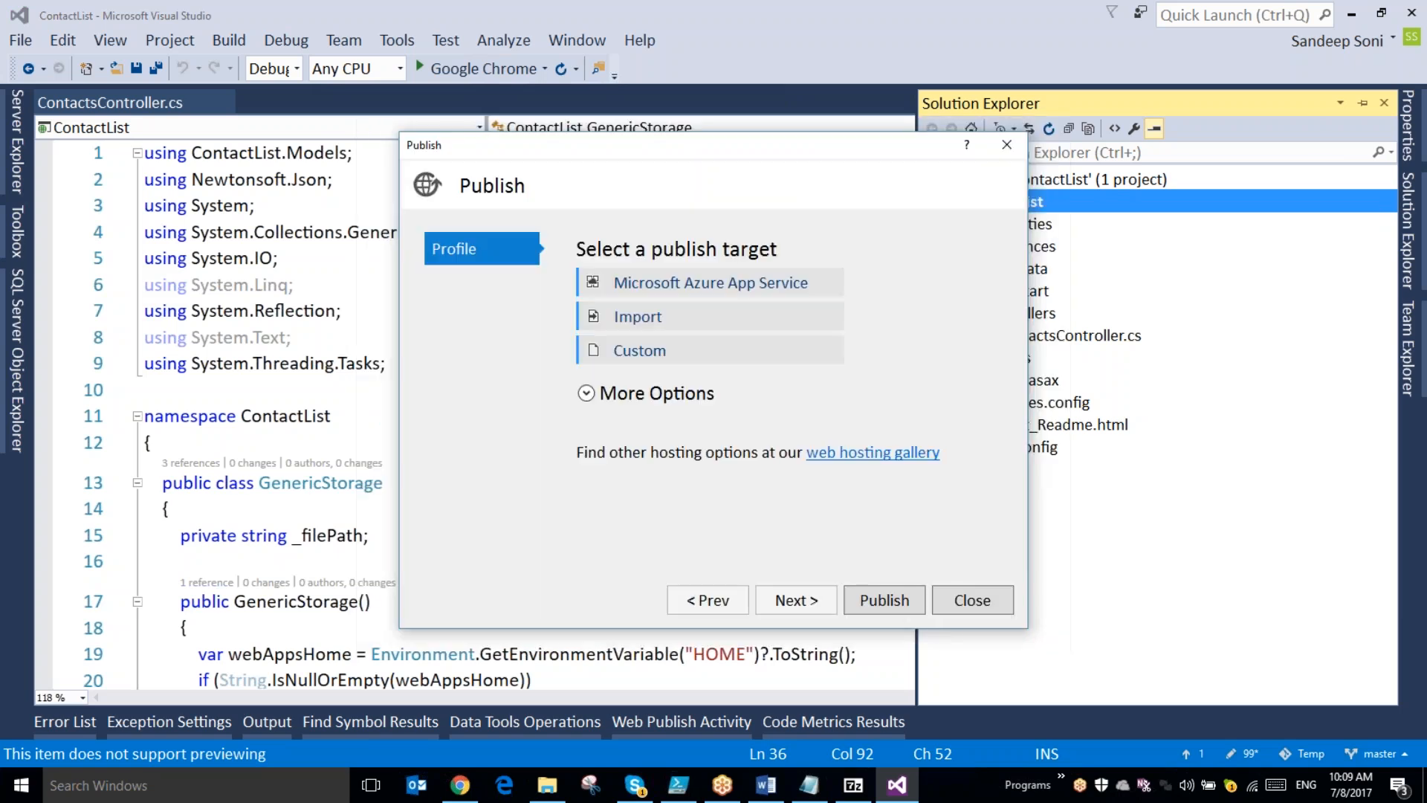
pyautogui.click(882, 603)
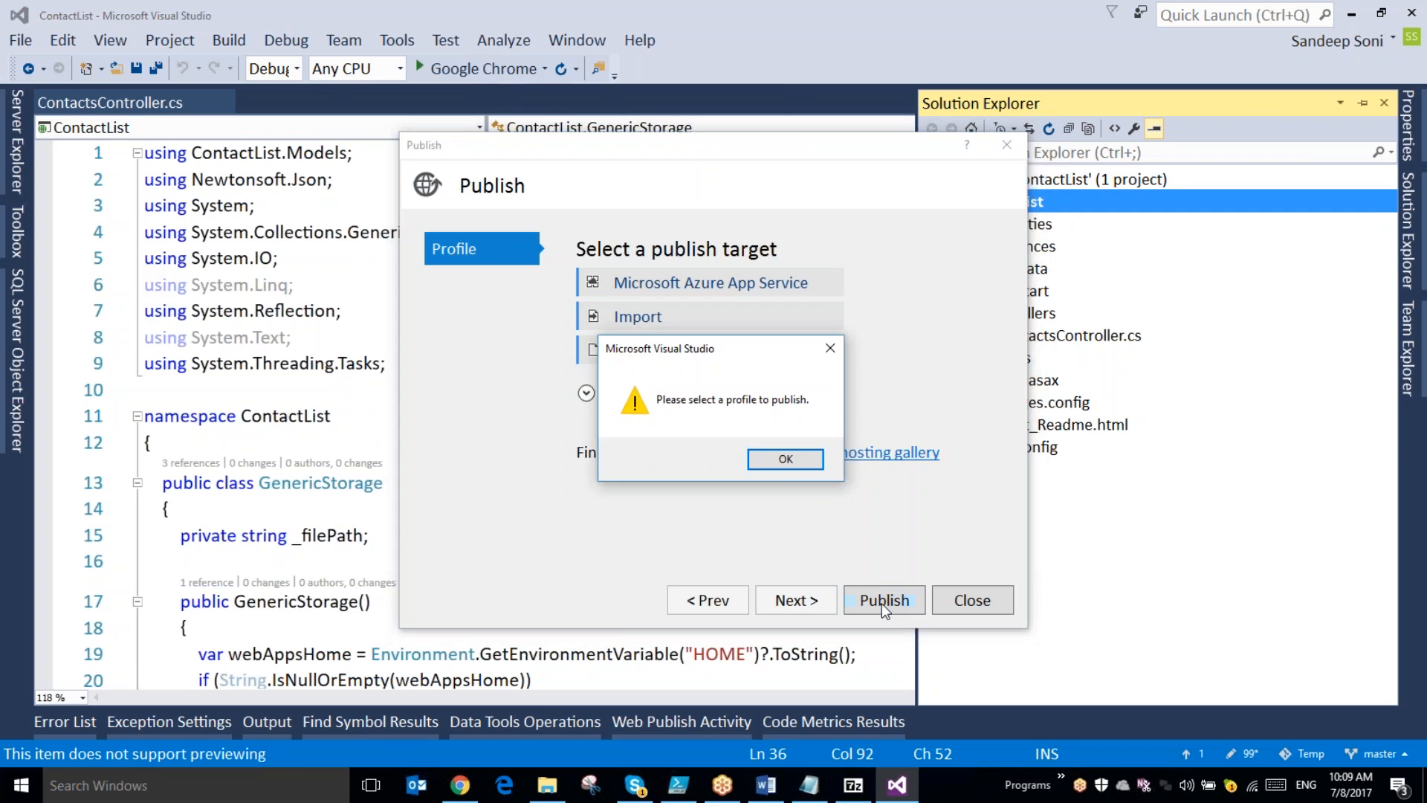
pyautogui.click(784, 458)
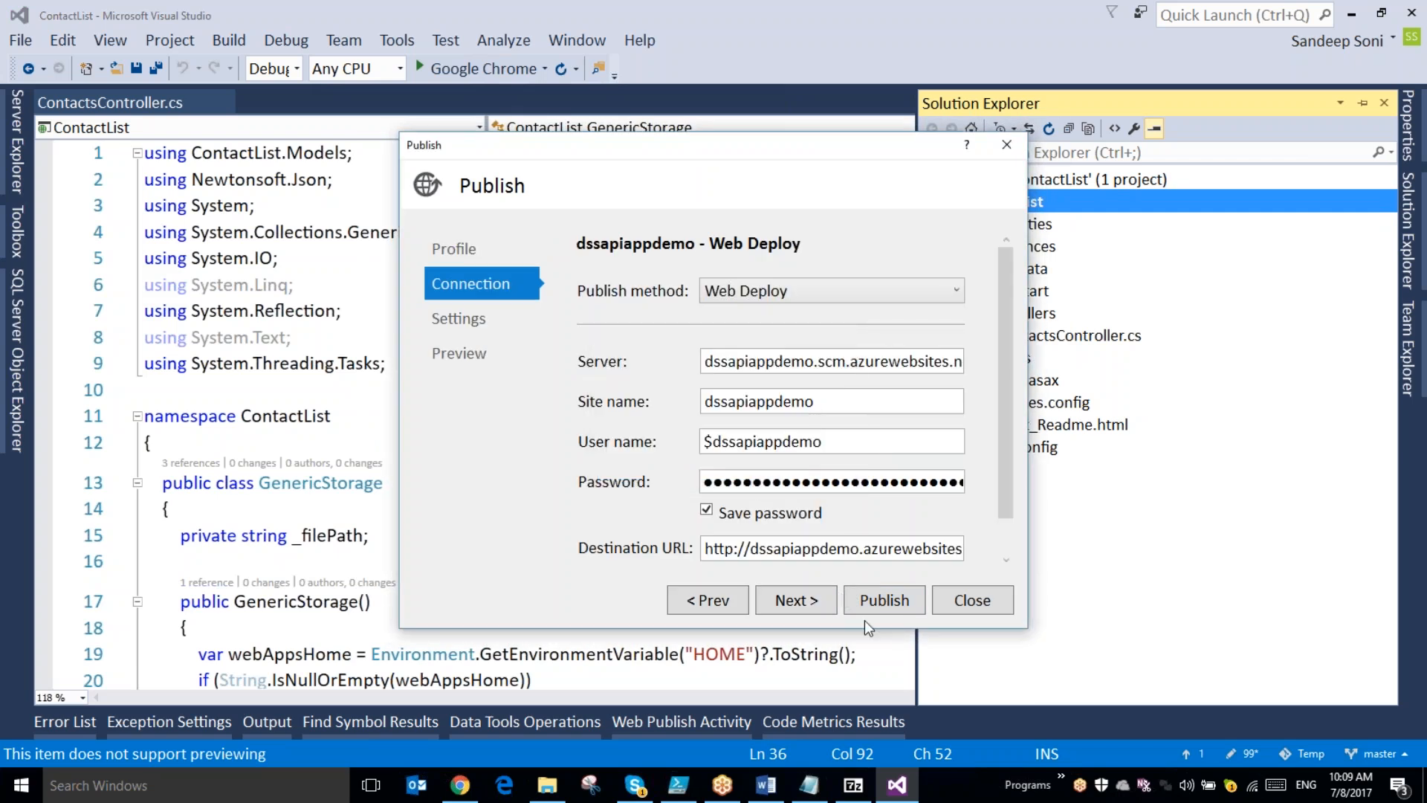
pyautogui.click(869, 600)
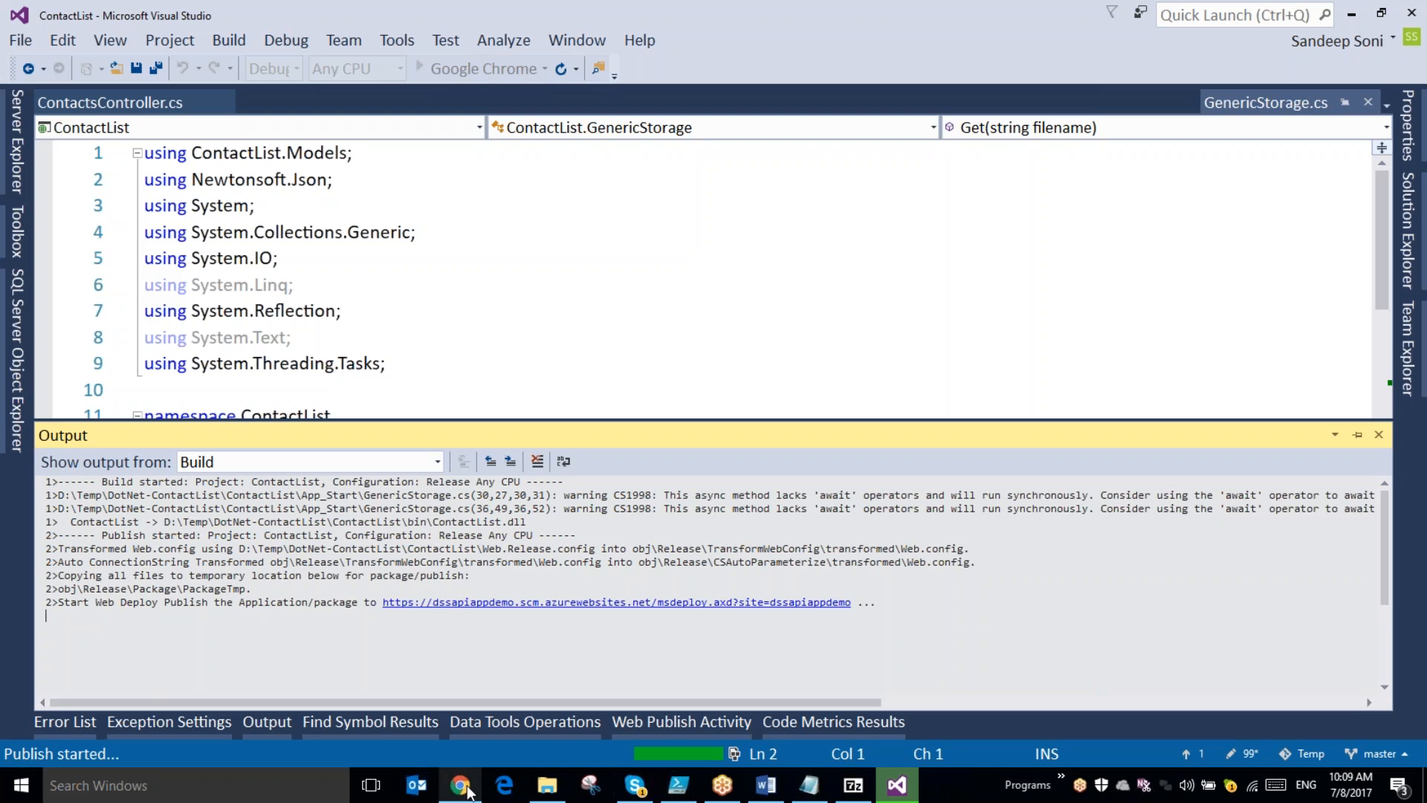
# - Switch to the Implement API Management document in Word and review the Import an API instructions, highlighting steps 9 to 12 and their note
pyautogui.moveTo(469, 792)
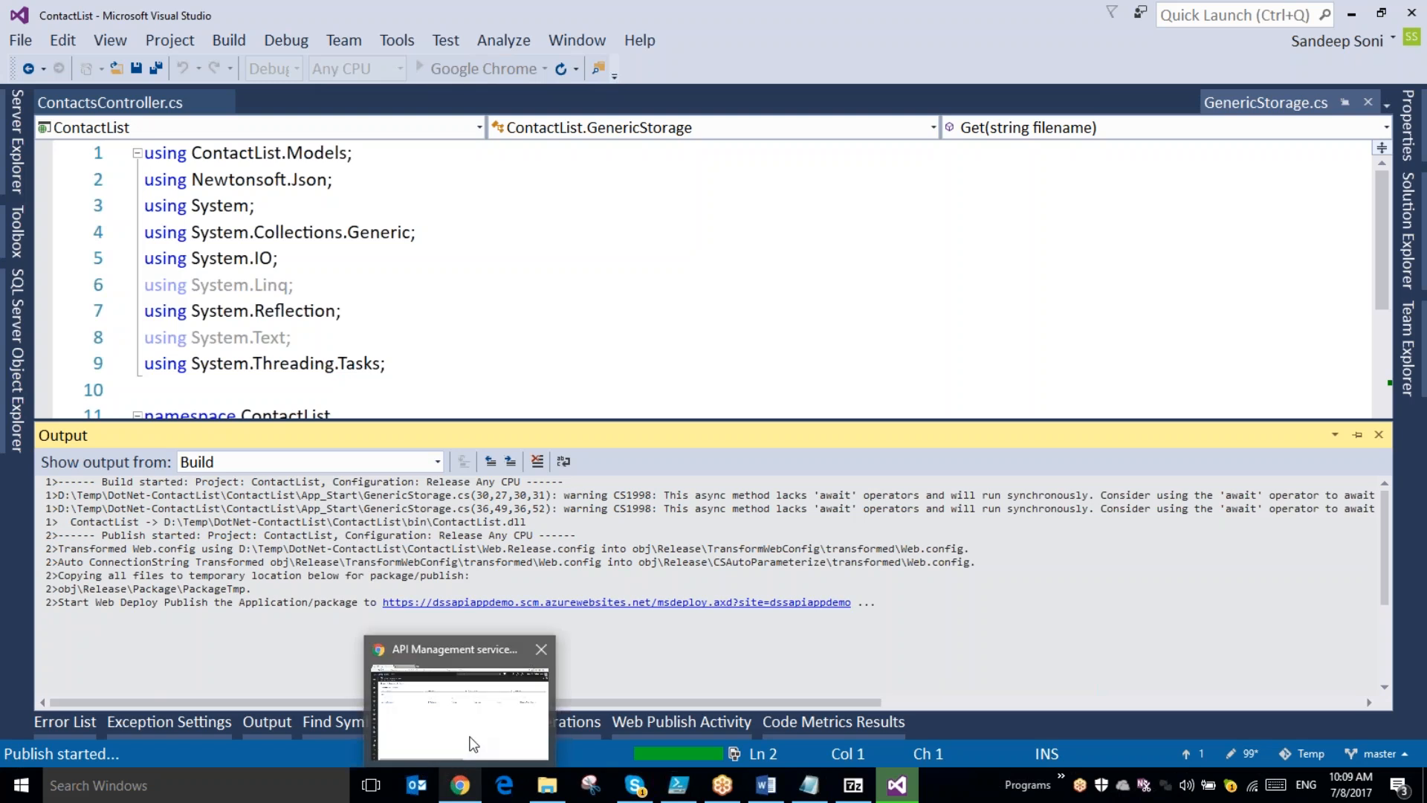
pyautogui.click(766, 784)
pyautogui.scroll(-1, 570, 558)
pyautogui.scroll(1, 570, 559)
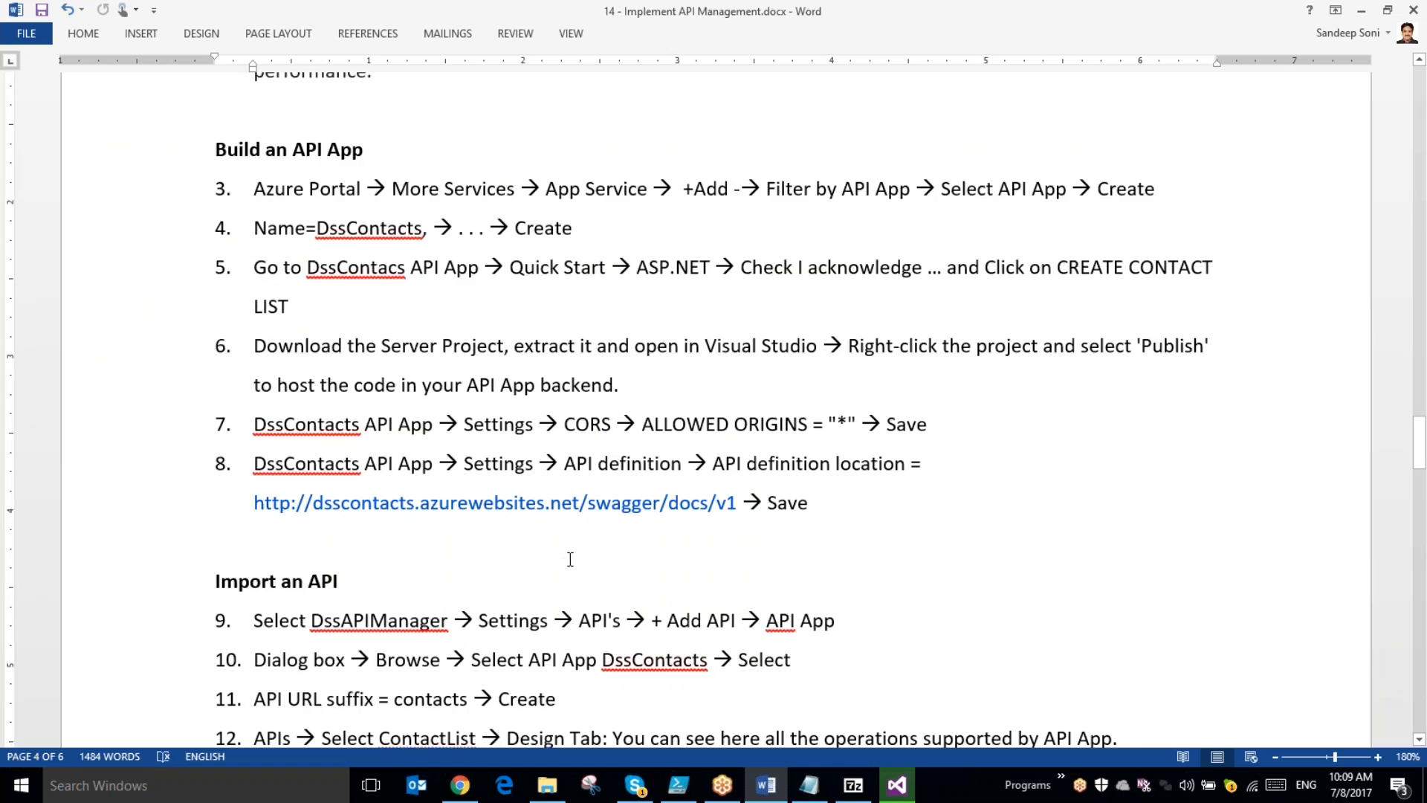
pyautogui.scroll(6, 570, 559)
pyautogui.scroll(-3, 570, 559)
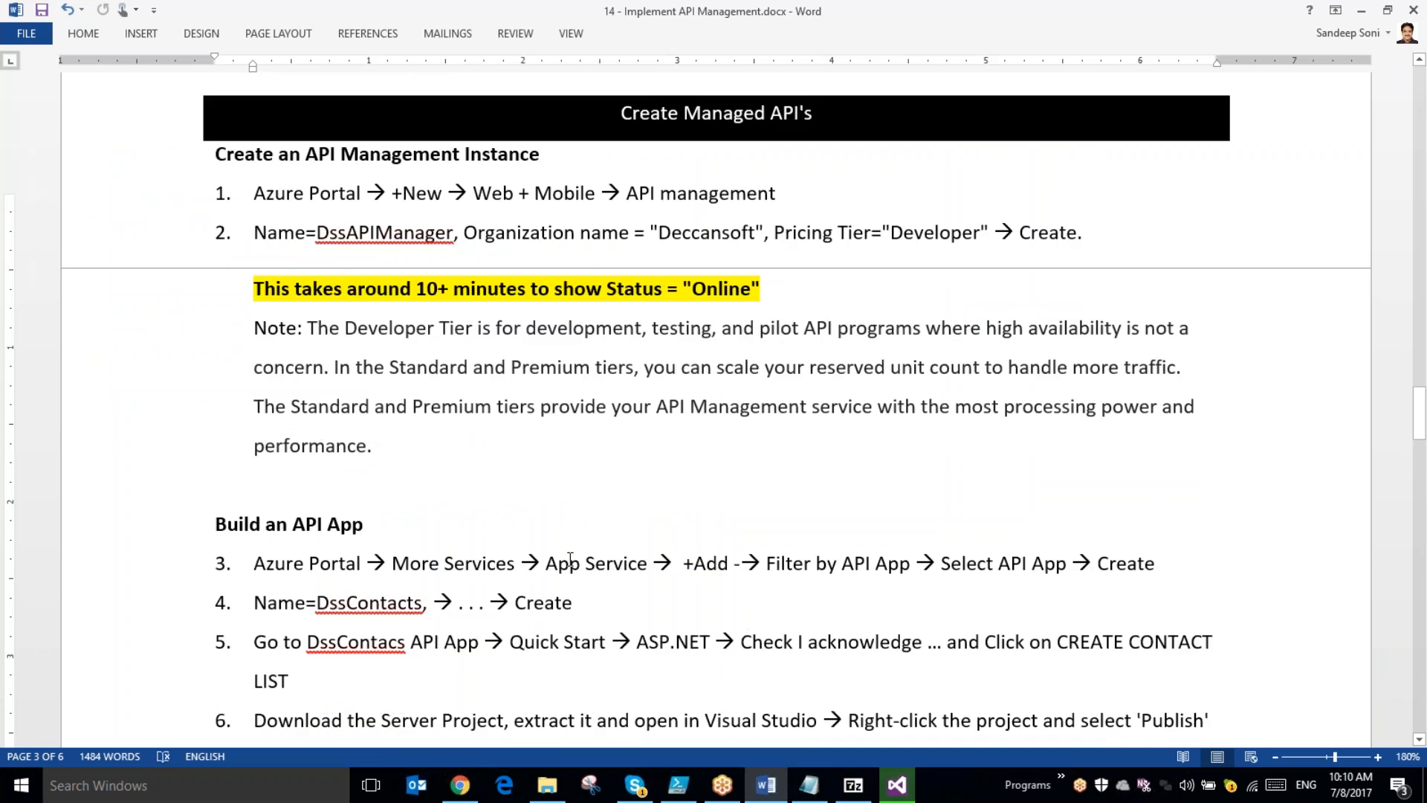
pyautogui.scroll(-6, 570, 559)
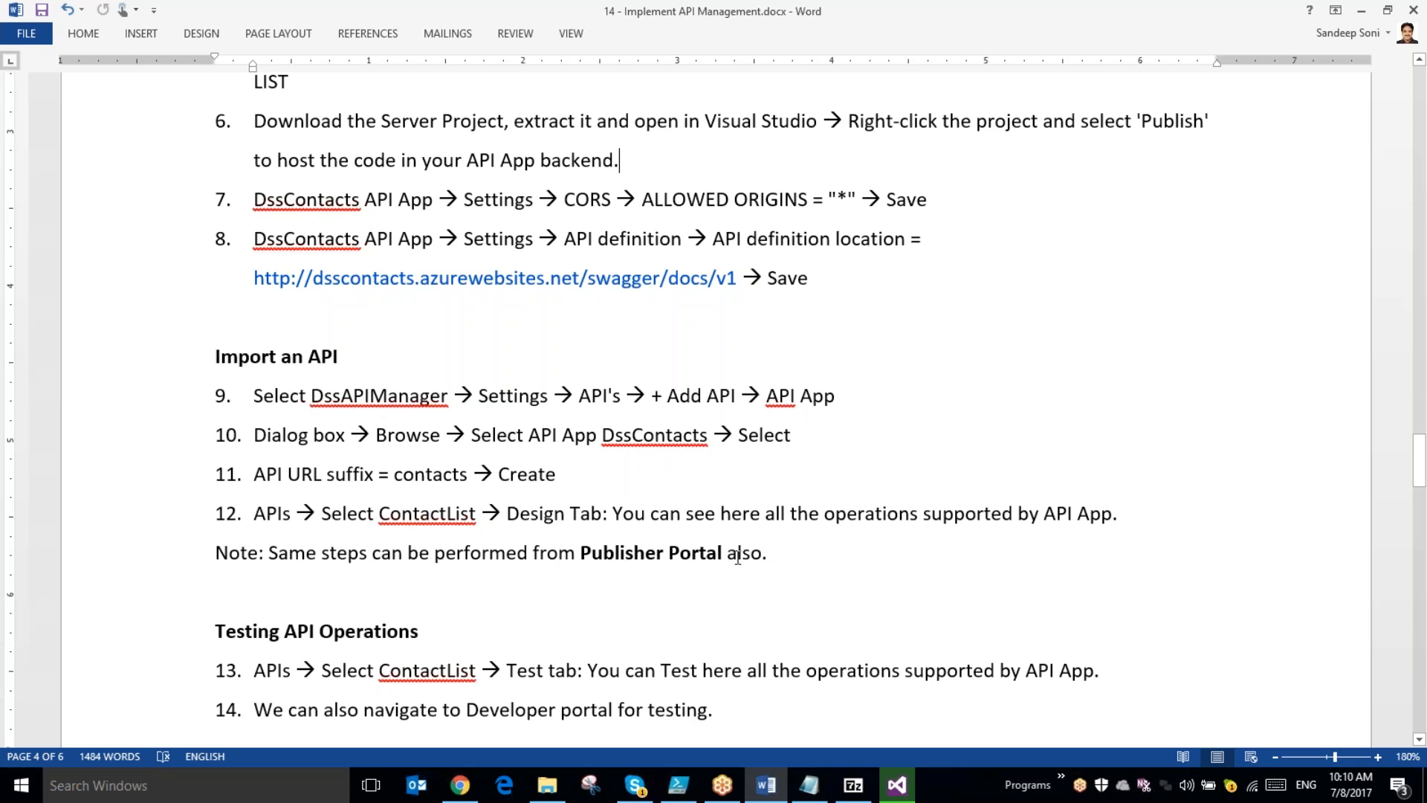
pyautogui.moveTo(789, 548); pyautogui.dragTo(222, 405)
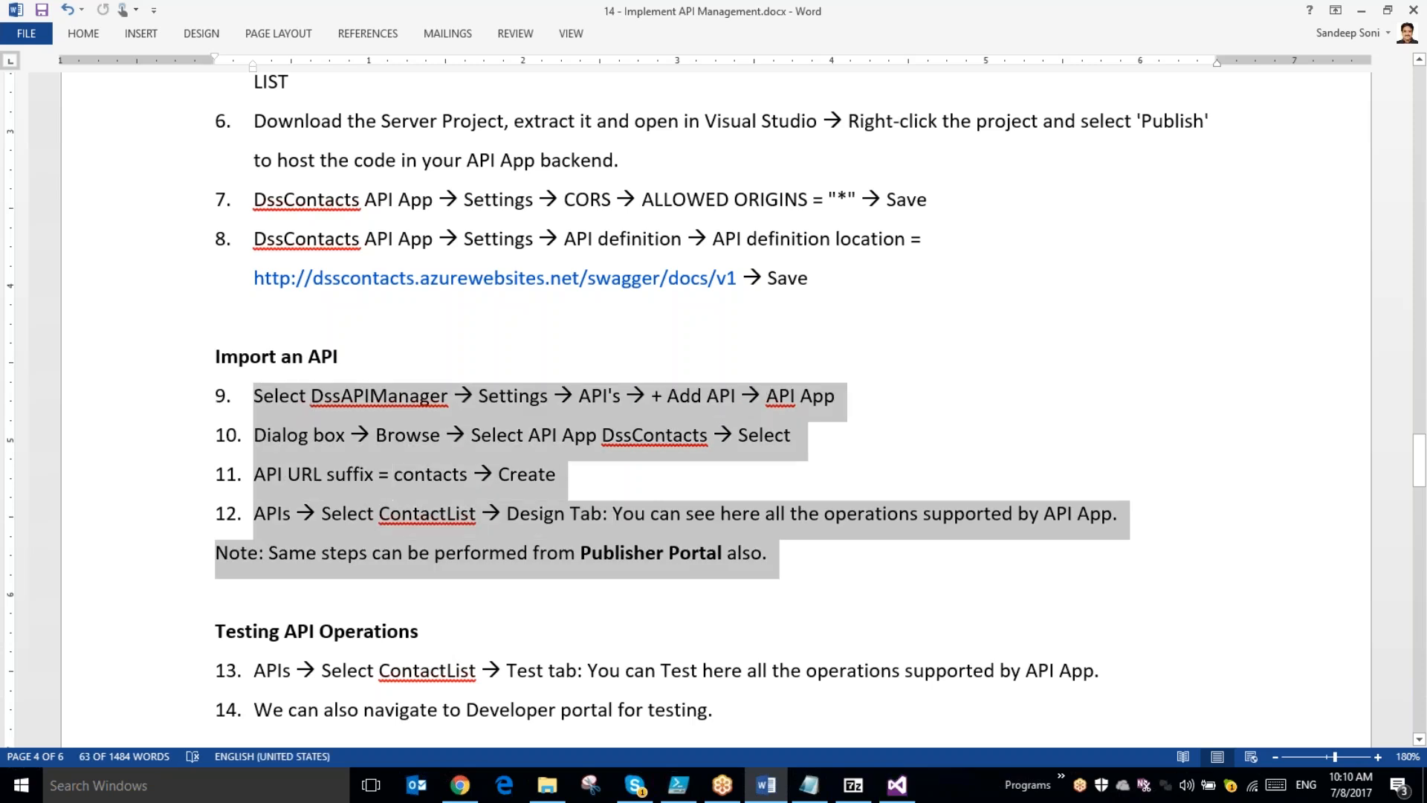
# - Switch to the Azure portal in Chrome and open the APIs - PREVIEW page of the DssDemoMgmt API Management service
pyautogui.click(460, 785)
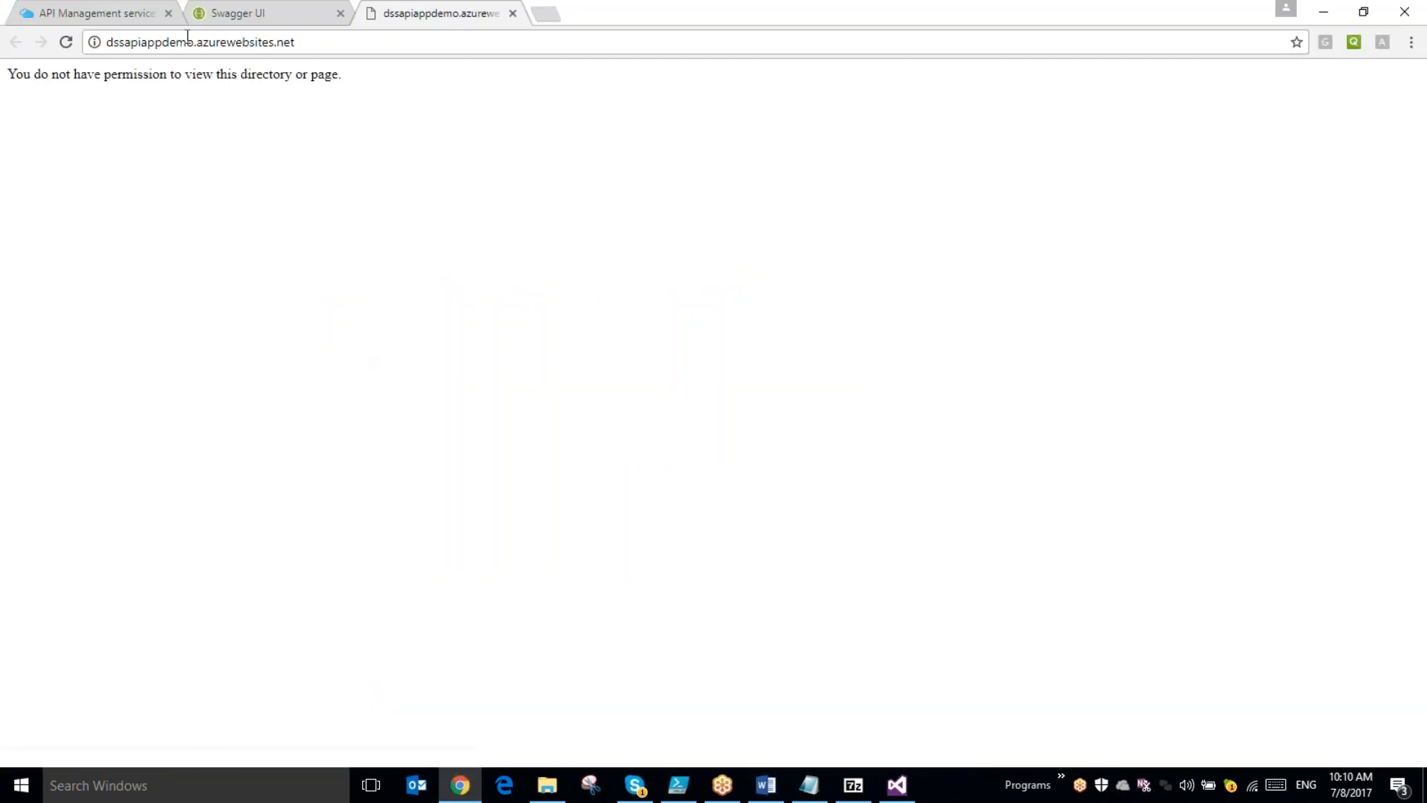
pyautogui.click(115, 20)
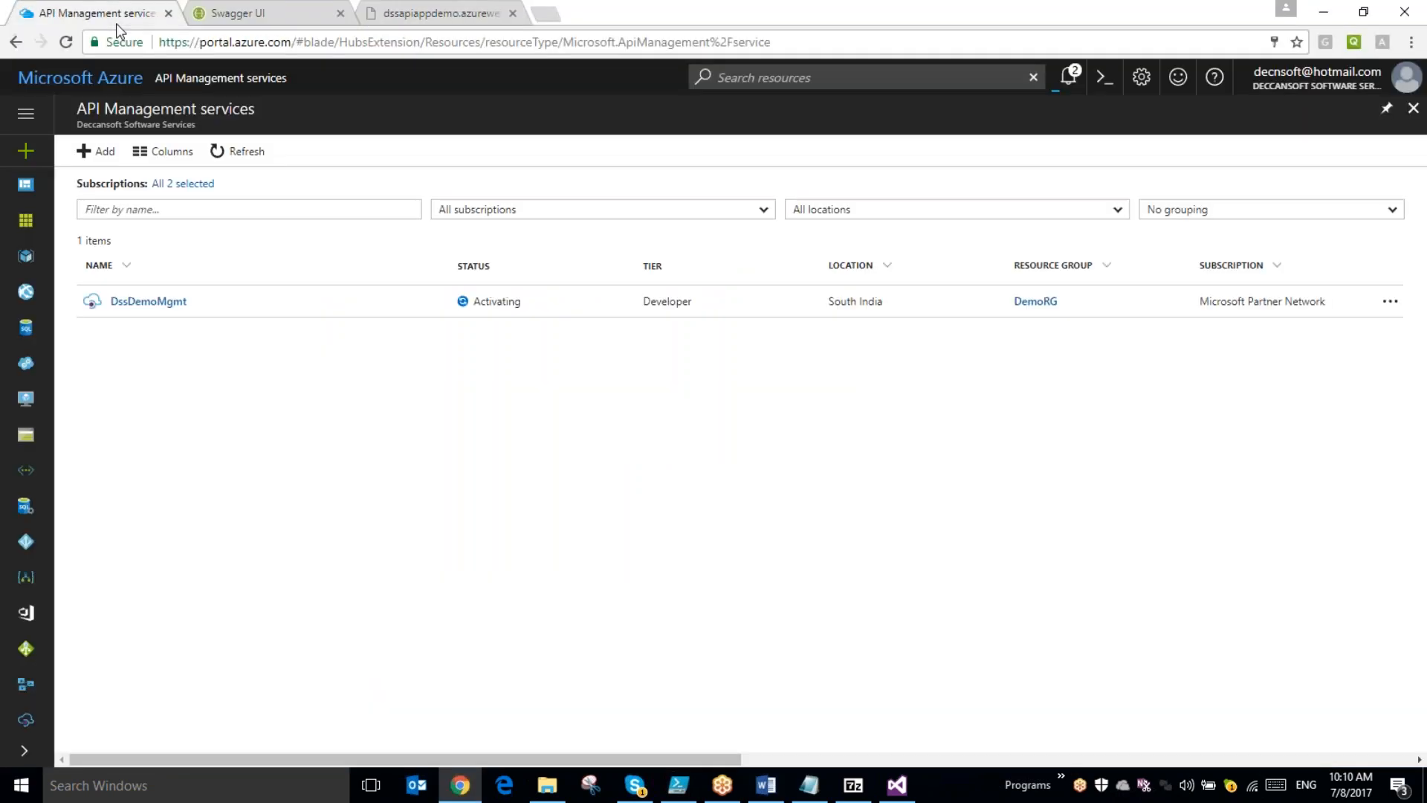
pyautogui.click(167, 308)
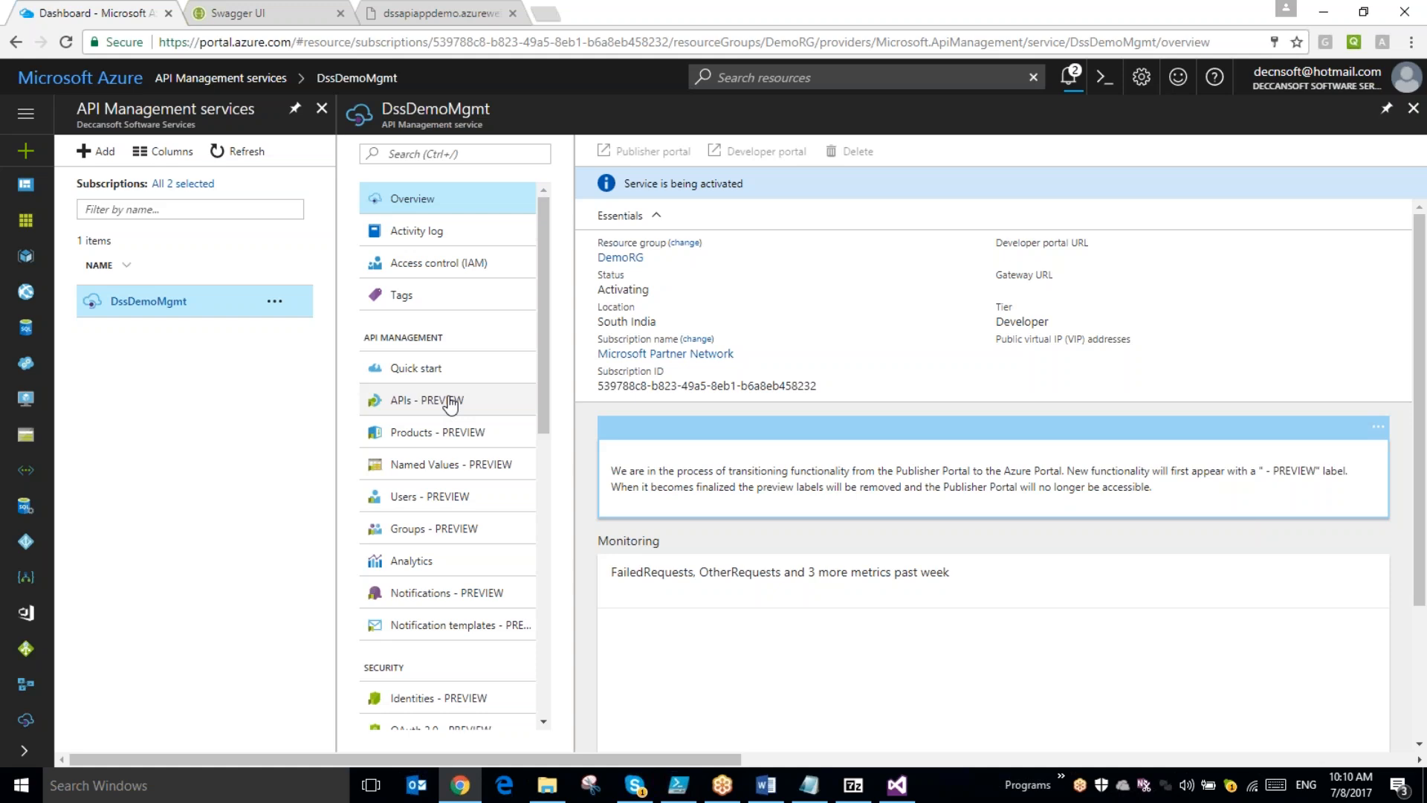
pyautogui.click(450, 402)
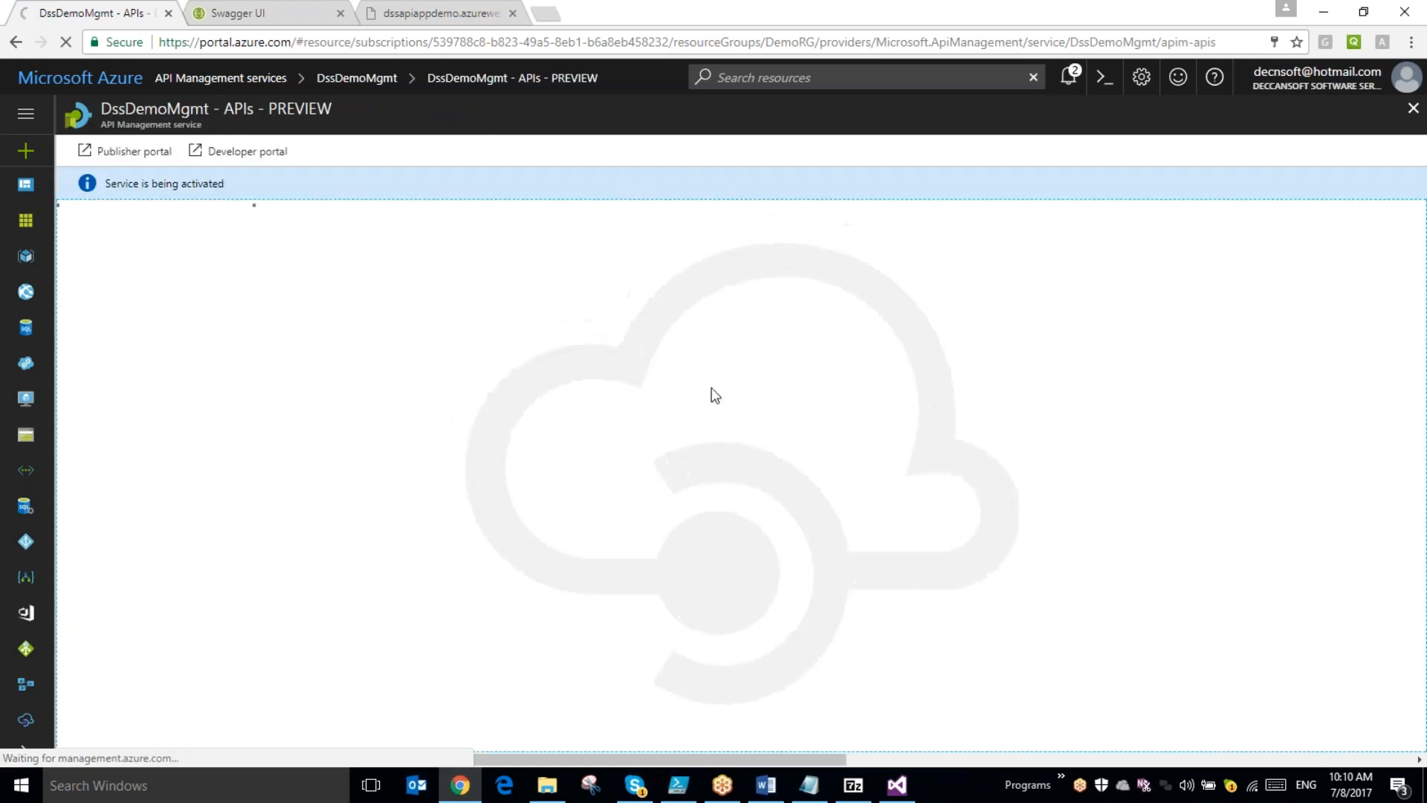